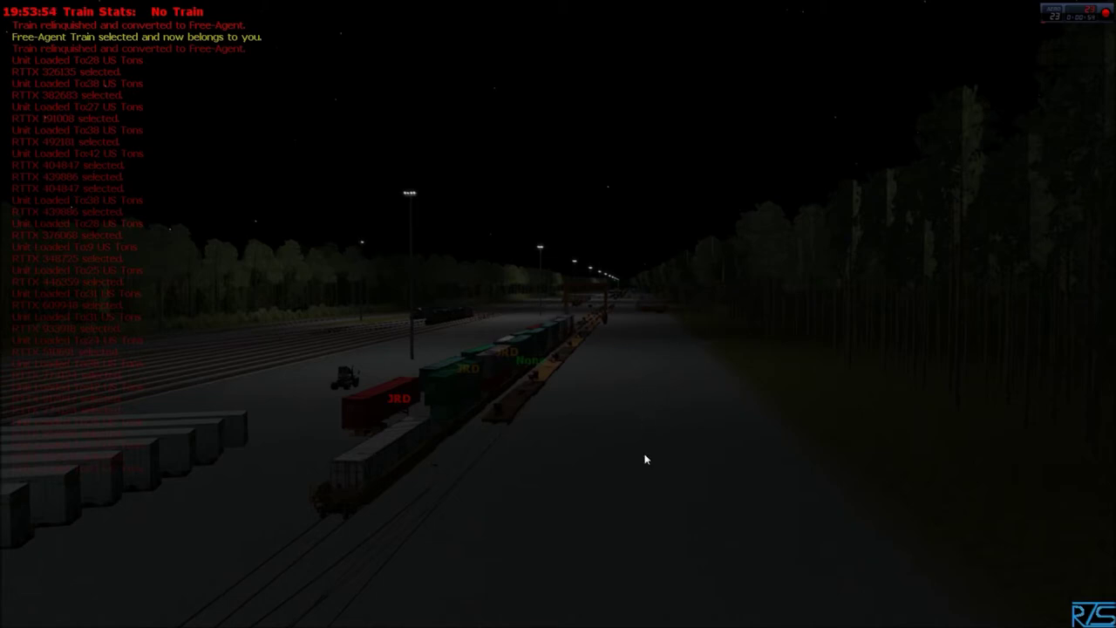
- Examine the container yard tracks, inspecting the parked well cars, flatcars and their destination tags
{"action": "key", "text": "Up"}
{"action": "key", "text": "Up"}
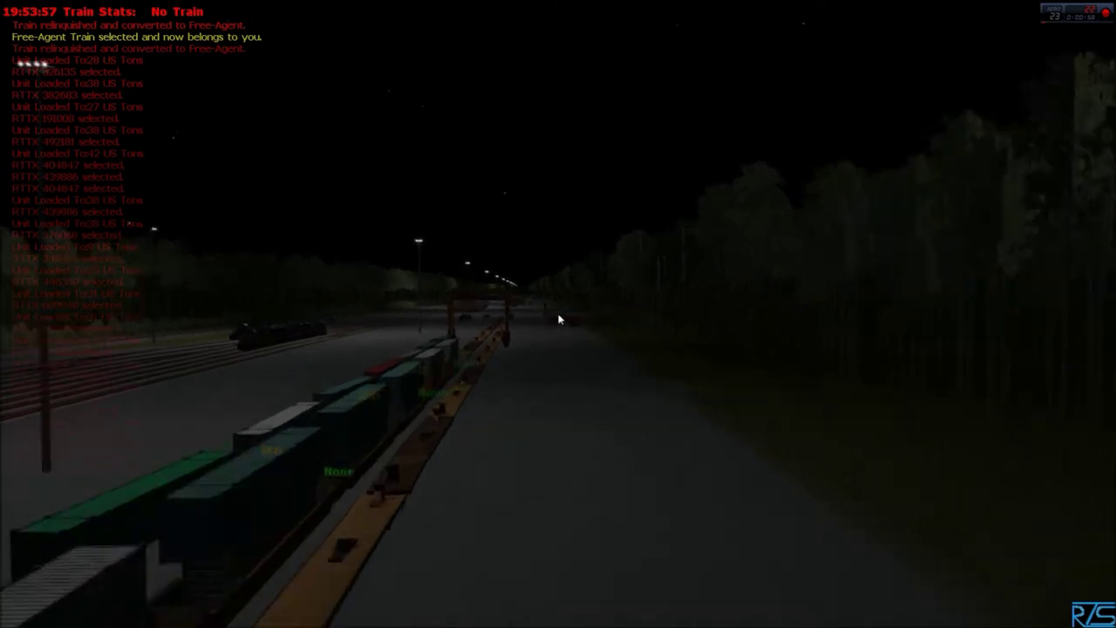
{"action": "scroll", "coordinate": [559, 319], "scroll_direction": "up", "scroll_amount": 5}
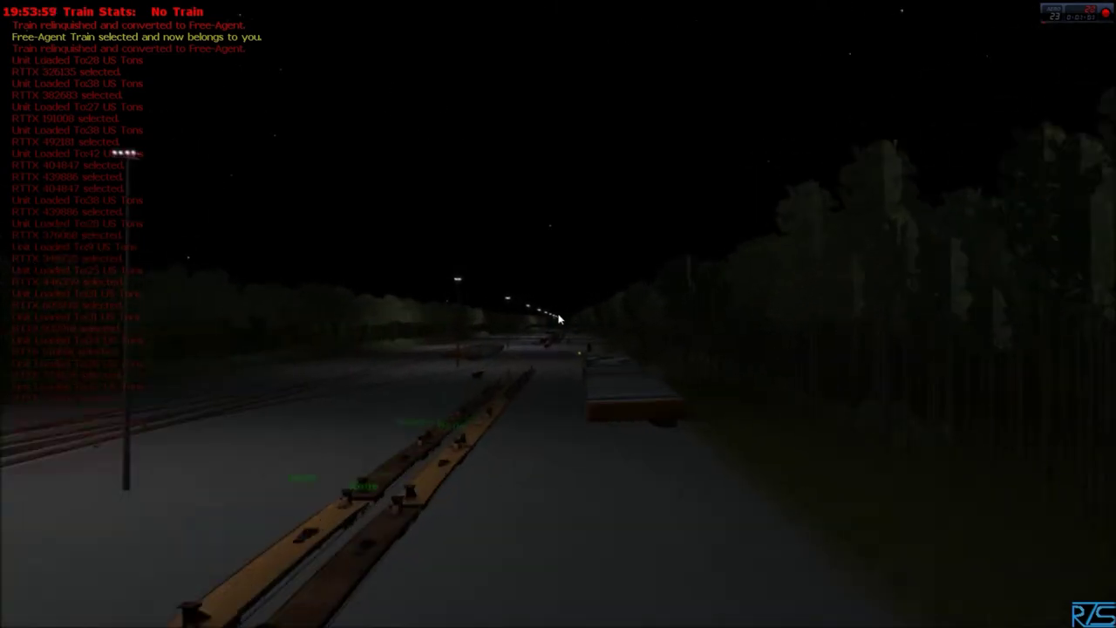
{"action": "key", "text": "Up"}
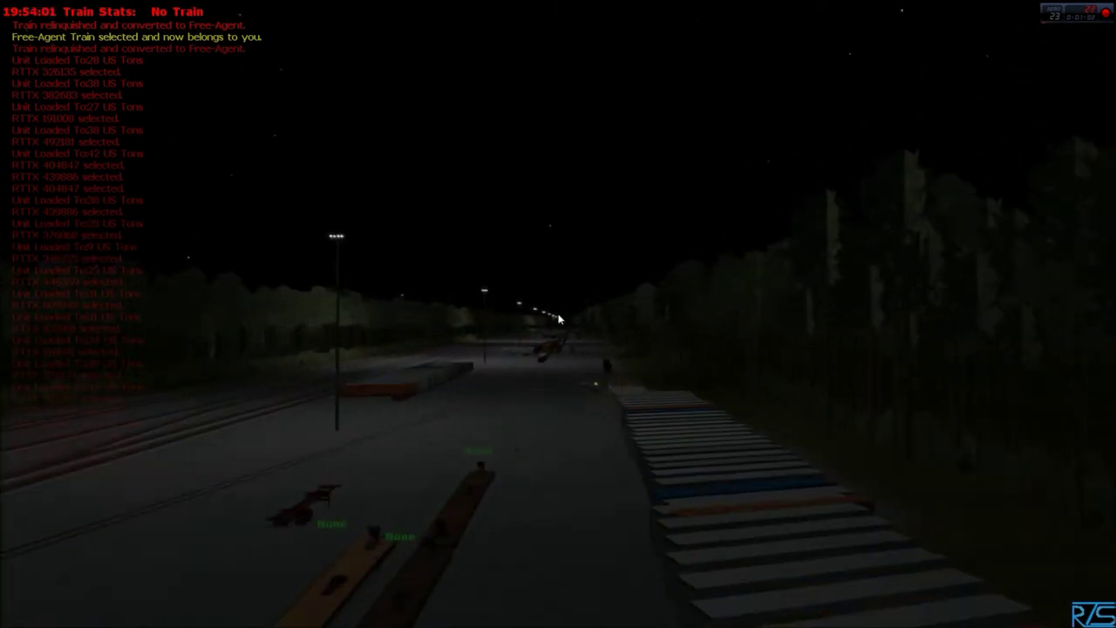
{"action": "mouse_move", "coordinate": [559, 319]}
{"action": "left_mouse_down"}
{"action": "mouse_move", "coordinate": [513, 334]}
{"action": "mouse_move", "coordinate": [559, 319]}
{"action": "left_mouse_up"}
{"action": "key", "text": "Up"}
{"action": "scroll", "coordinate": [559, 319], "scroll_direction": "up", "scroll_amount": 4}
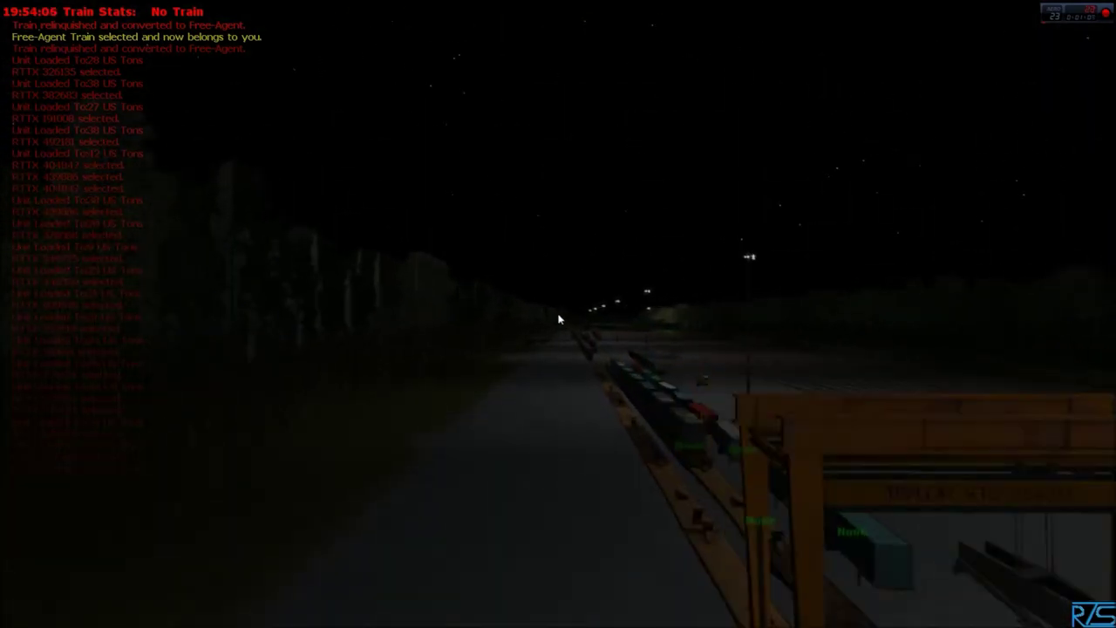
{"action": "scroll", "coordinate": [560, 319], "scroll_direction": "up", "scroll_amount": 4}
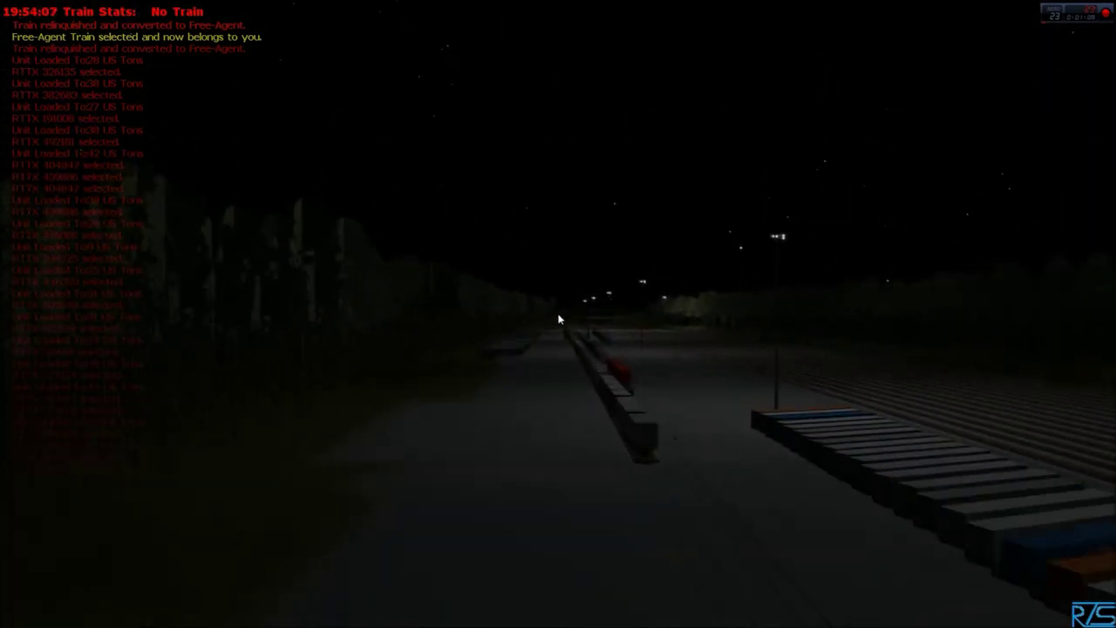
{"action": "scroll", "coordinate": [559, 320], "scroll_direction": "up", "scroll_amount": 3}
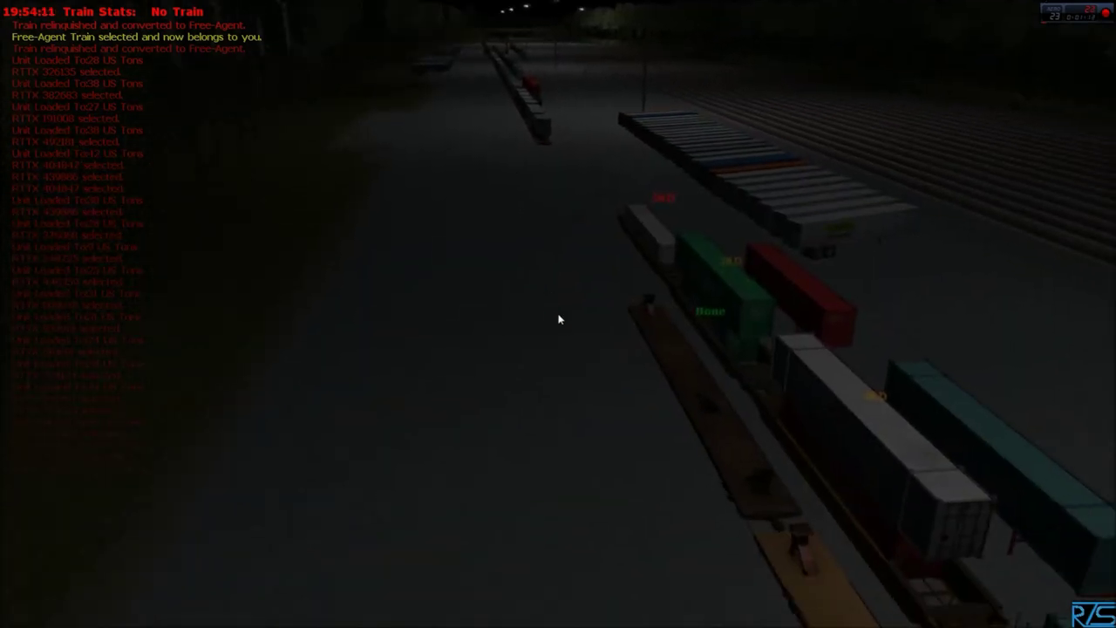
{"action": "key", "text": "Right"}
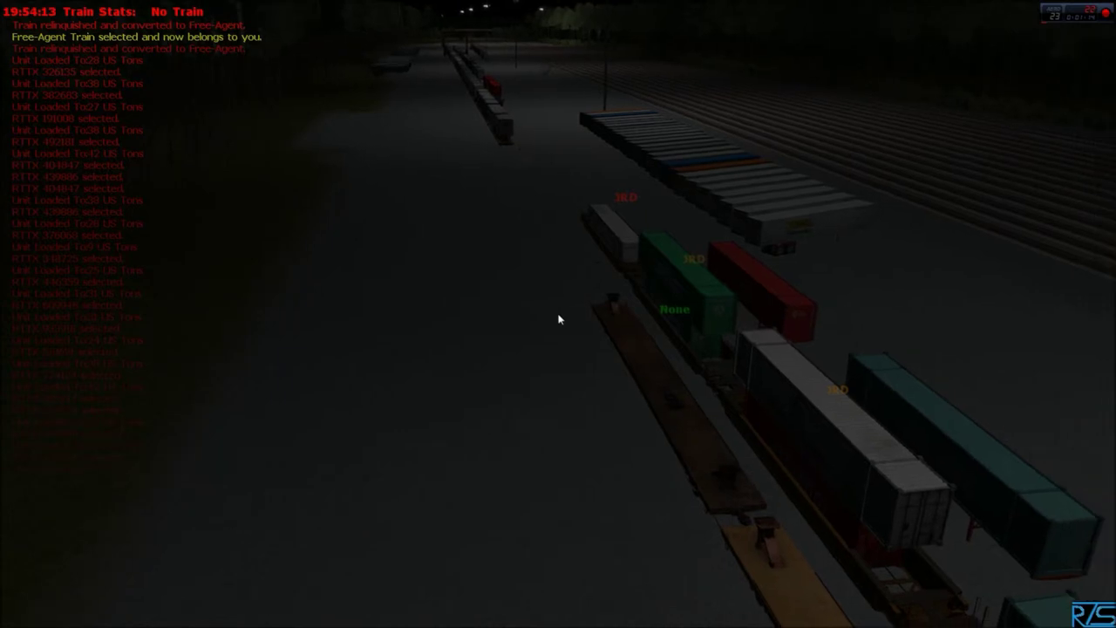
{"action": "left_click_drag", "start_coordinate": [559, 319], "coordinate": [560, 319]}
- Switch to the Run8 spreadsheet in Chrome and review the loaded-tag entry for the Q174(SAV) Jax Ramp row on the NewEmpties sheet
{"action": "key", "text": "super"}
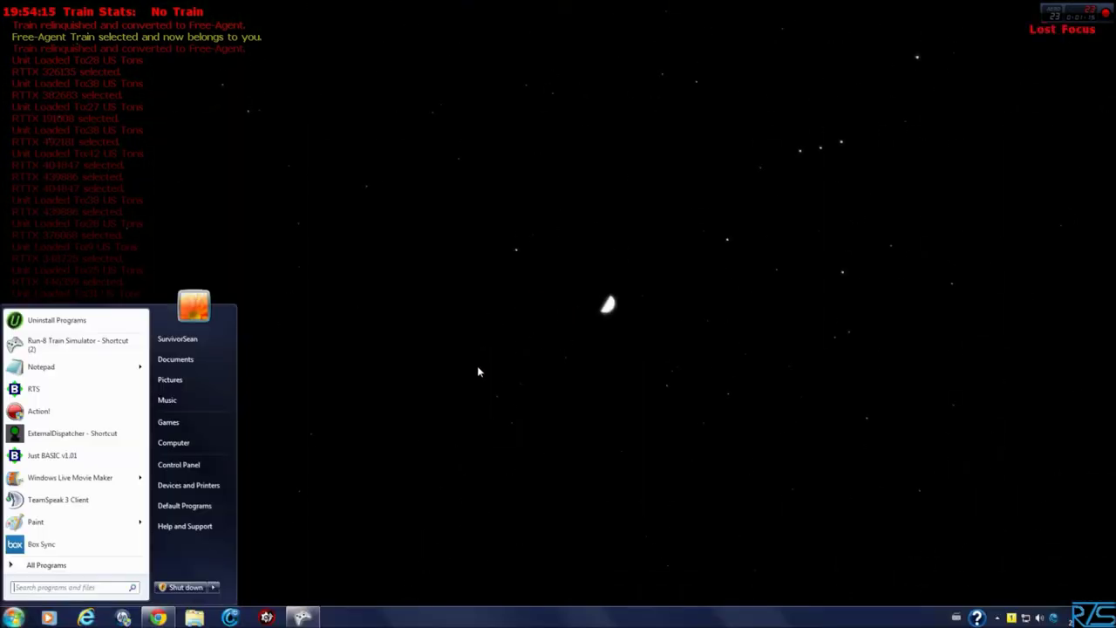
{"action": "left_click", "coordinate": [157, 617]}
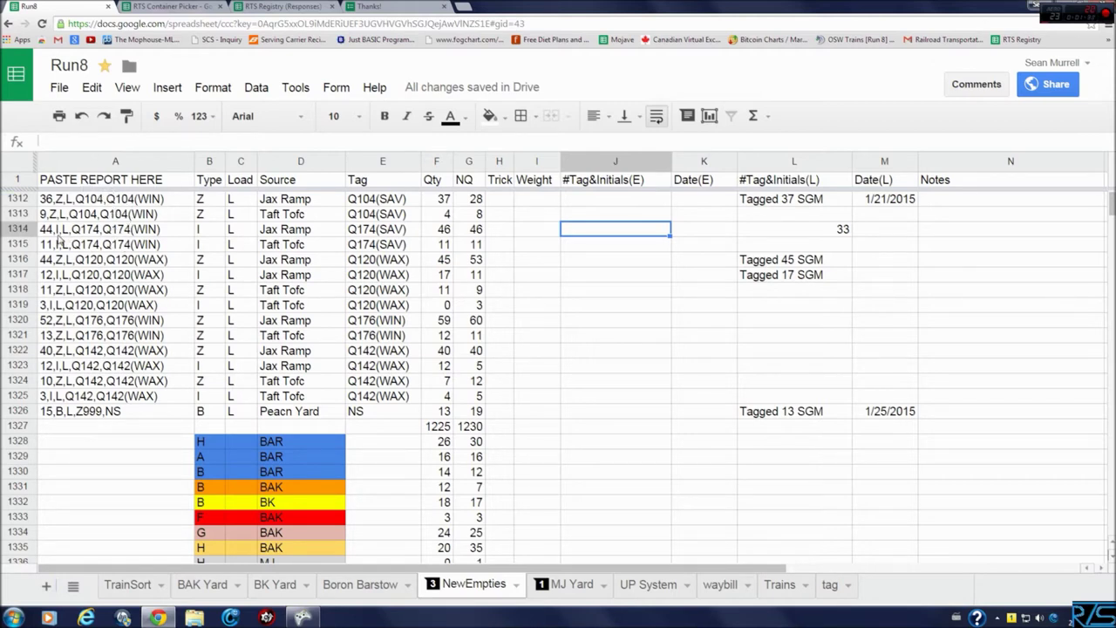
{"action": "scroll", "coordinate": [613, 280], "scroll_direction": "up", "scroll_amount": 3}
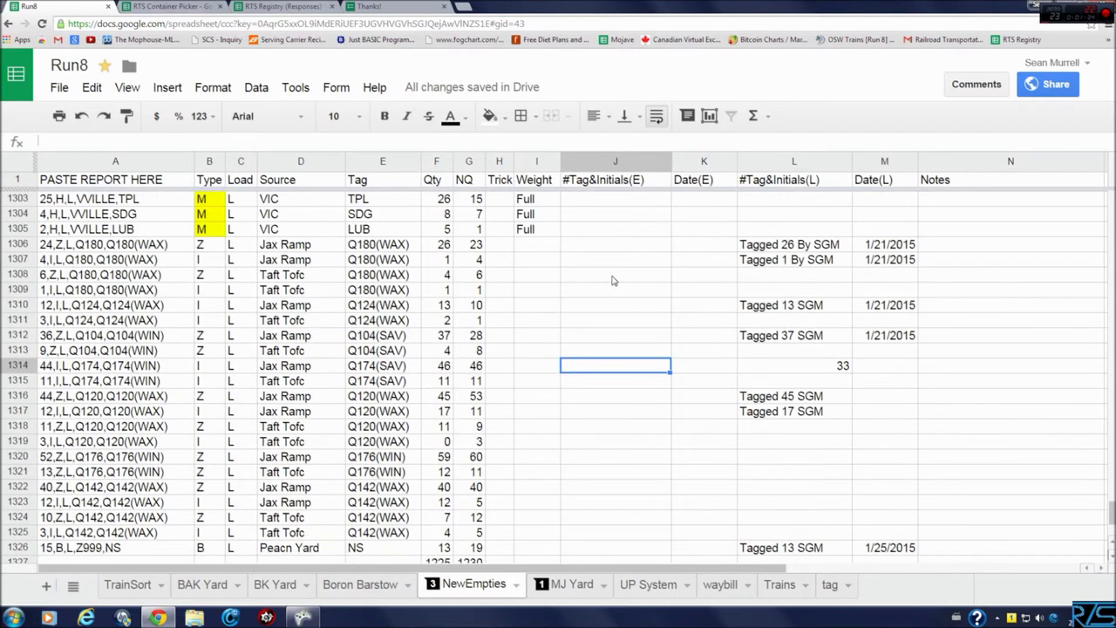
{"action": "left_click", "coordinate": [797, 365]}
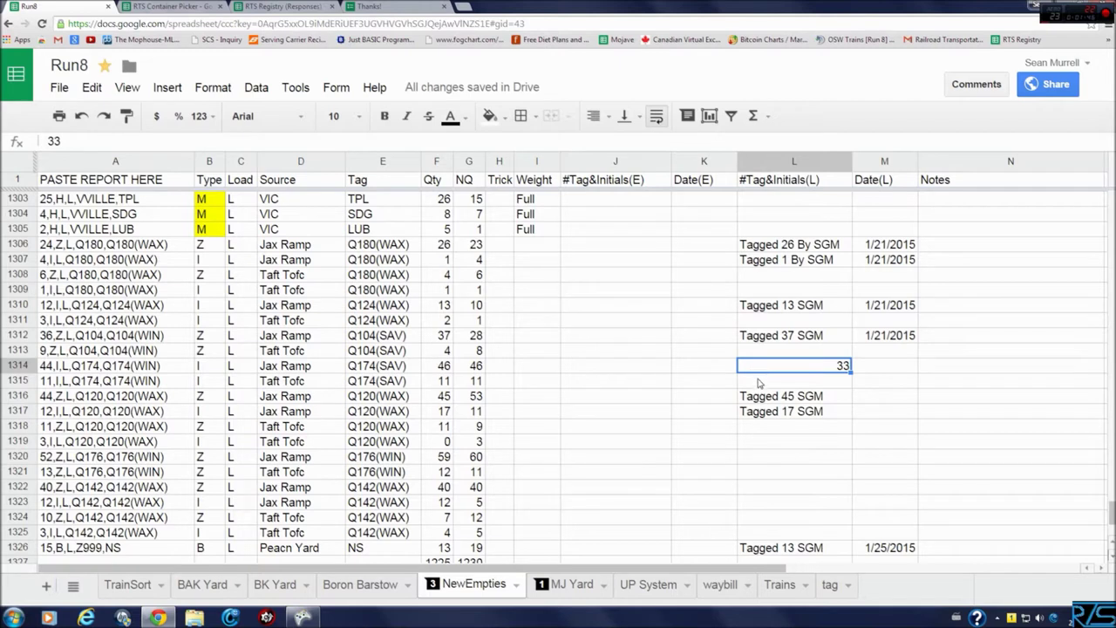
{"action": "left_click", "coordinate": [762, 384]}
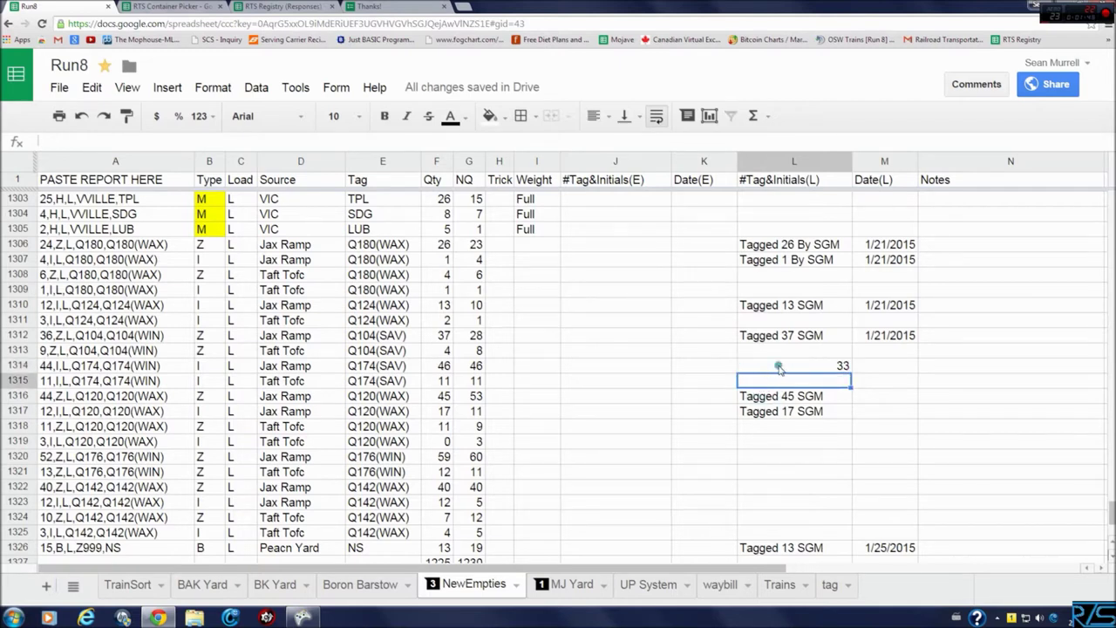
{"action": "left_click", "coordinate": [780, 367]}
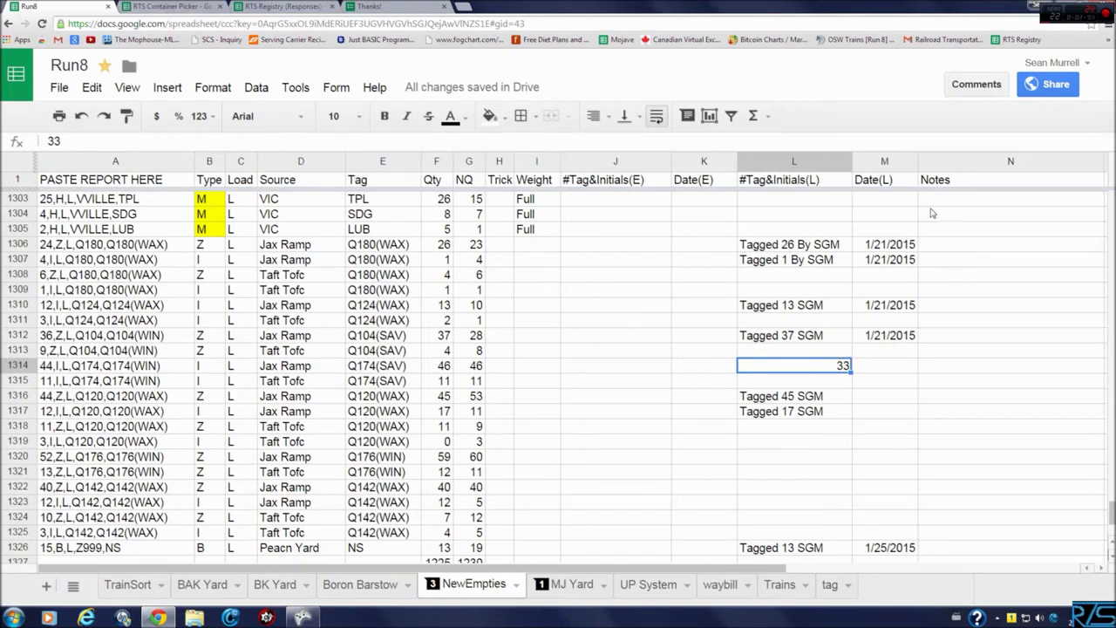
- Switch back to Run 8, select the string of empty RTTX flatcars in the yard, and relinquish it
{"action": "left_click", "coordinate": [1059, 4]}
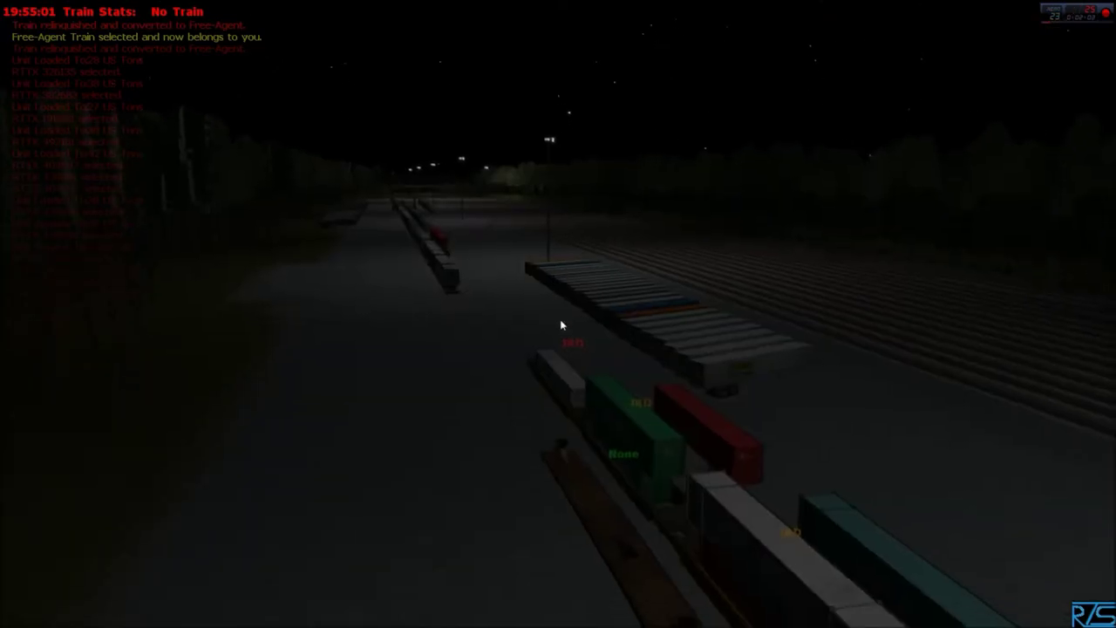
{"action": "left_click", "coordinate": [605, 418]}
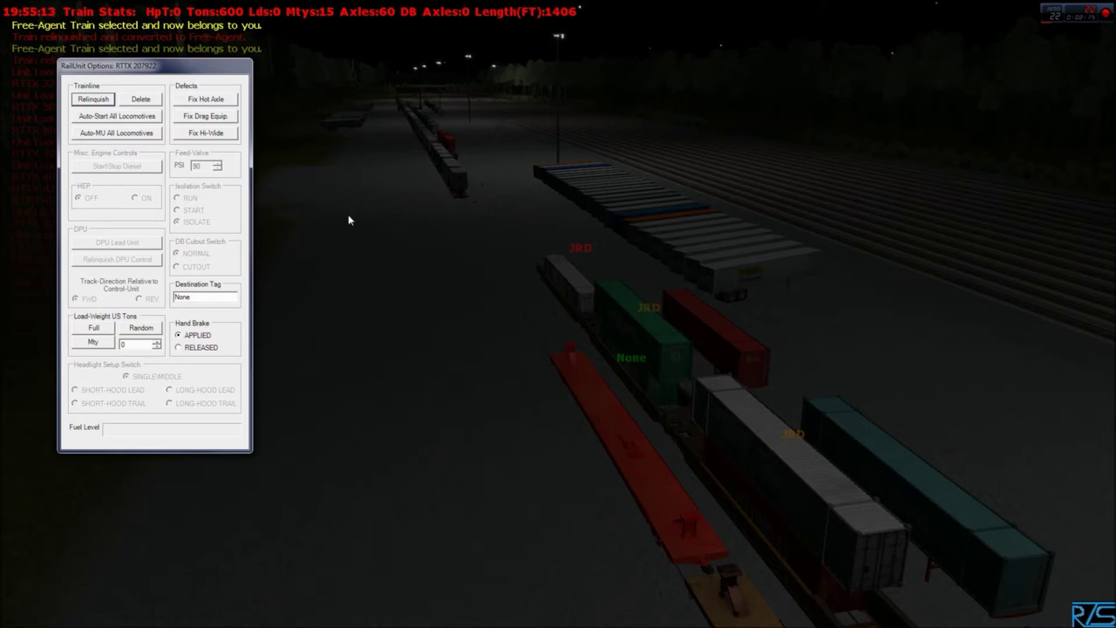
{"action": "left_click", "coordinate": [91, 102]}
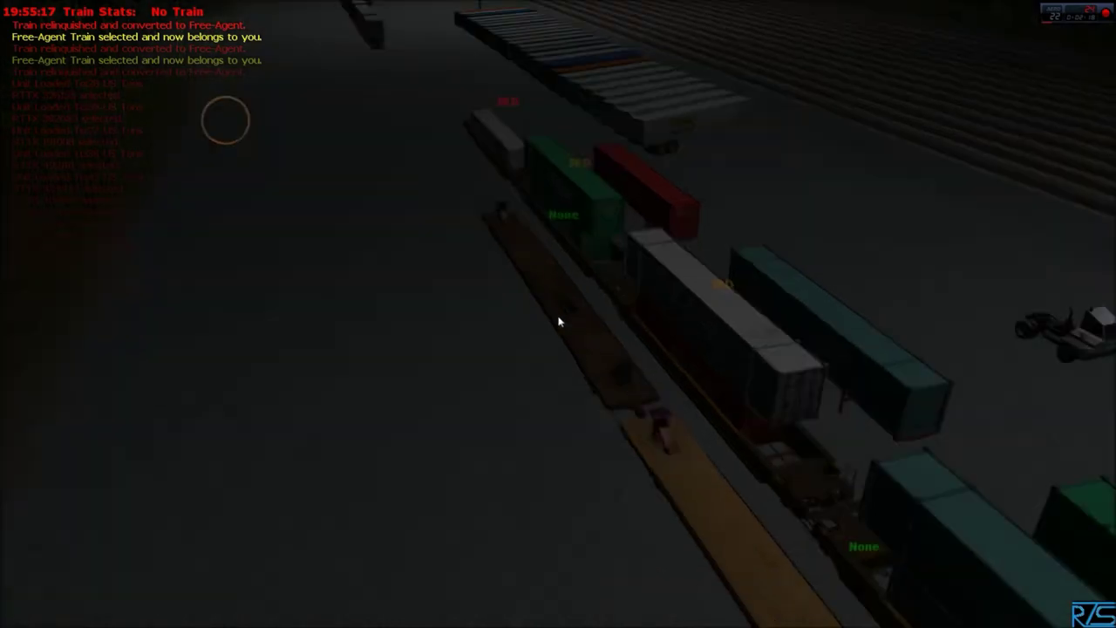
- Select the string of empty RTTX flatcars again and delete it from the yard track
{"action": "key", "text": "Up"}
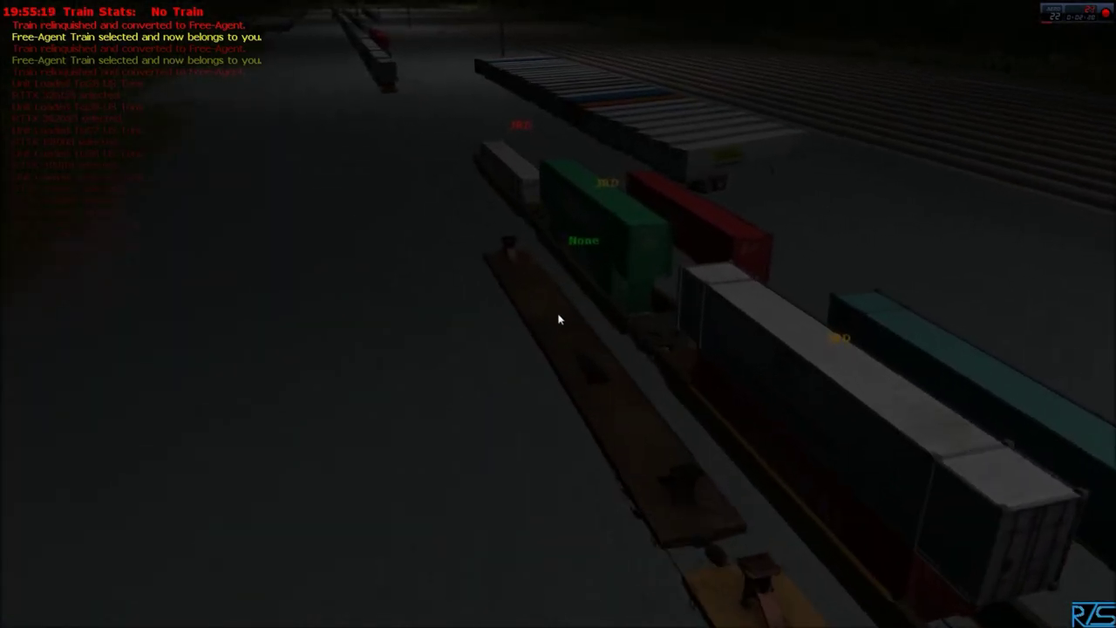
{"action": "key", "text": "Up"}
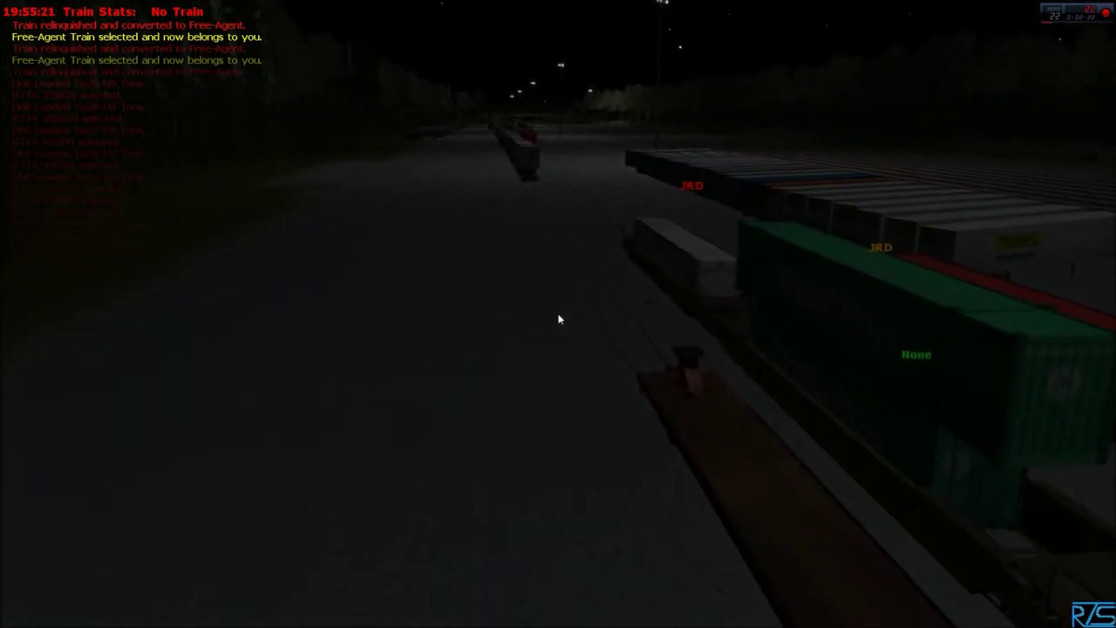
{"action": "key", "text": "Up"}
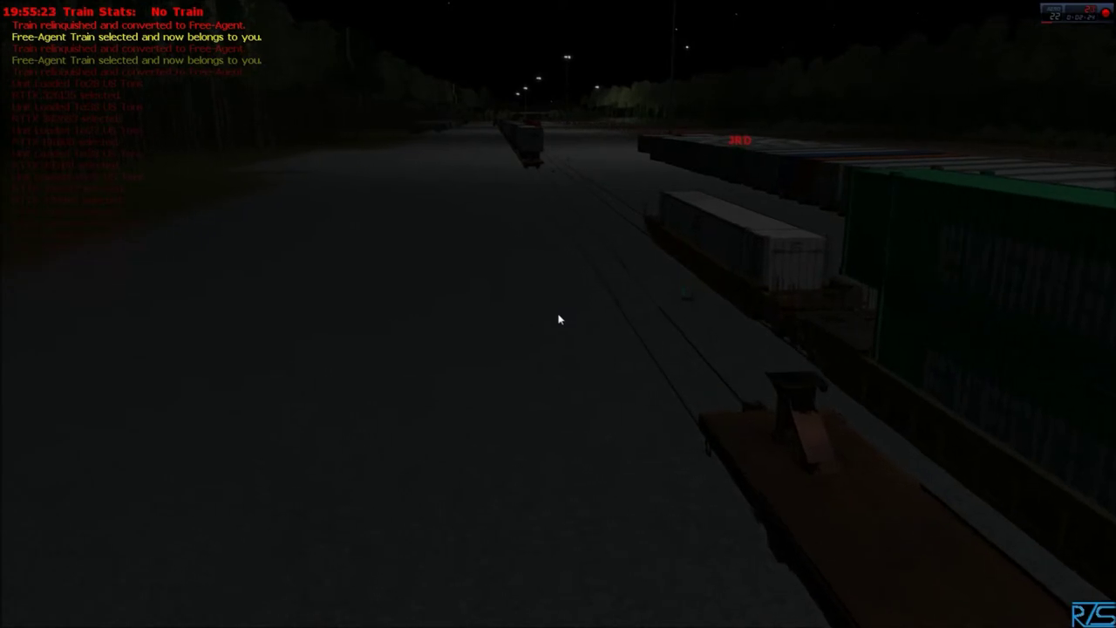
{"action": "key", "text": "Up"}
{"action": "mouse_move", "coordinate": [562, 316]}
{"action": "left_mouse_down"}
{"action": "mouse_move", "coordinate": [590, 314]}
{"action": "mouse_move", "coordinate": [571, 315]}
{"action": "left_mouse_up"}
{"action": "right_click", "coordinate": [523, 316]}
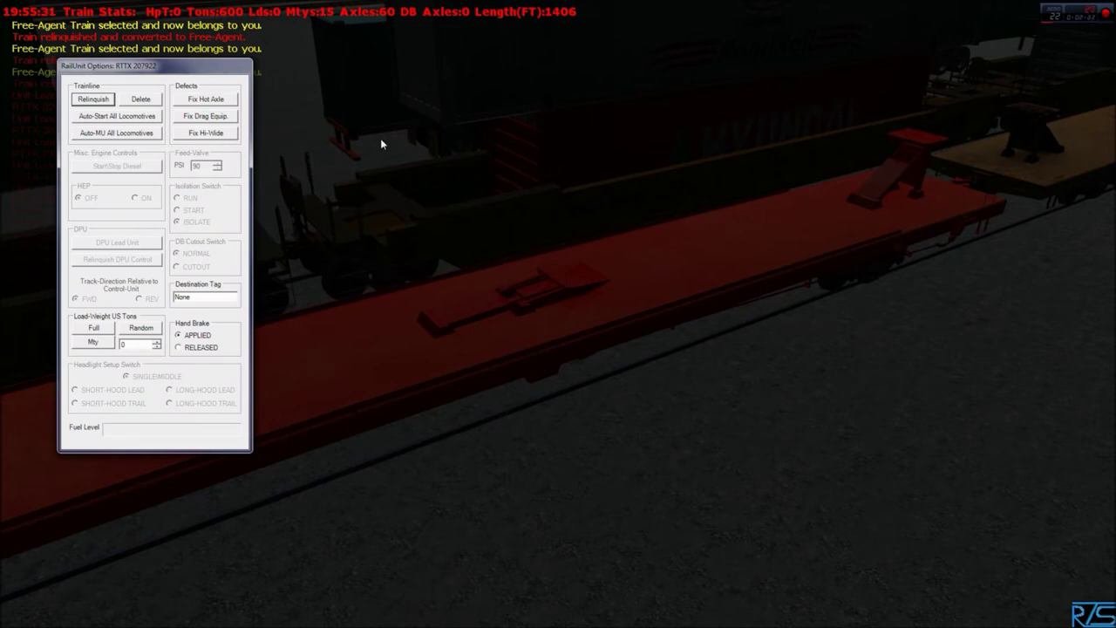
{"action": "left_click_drag", "start_coordinate": [531, 486], "coordinate": [558, 314]}
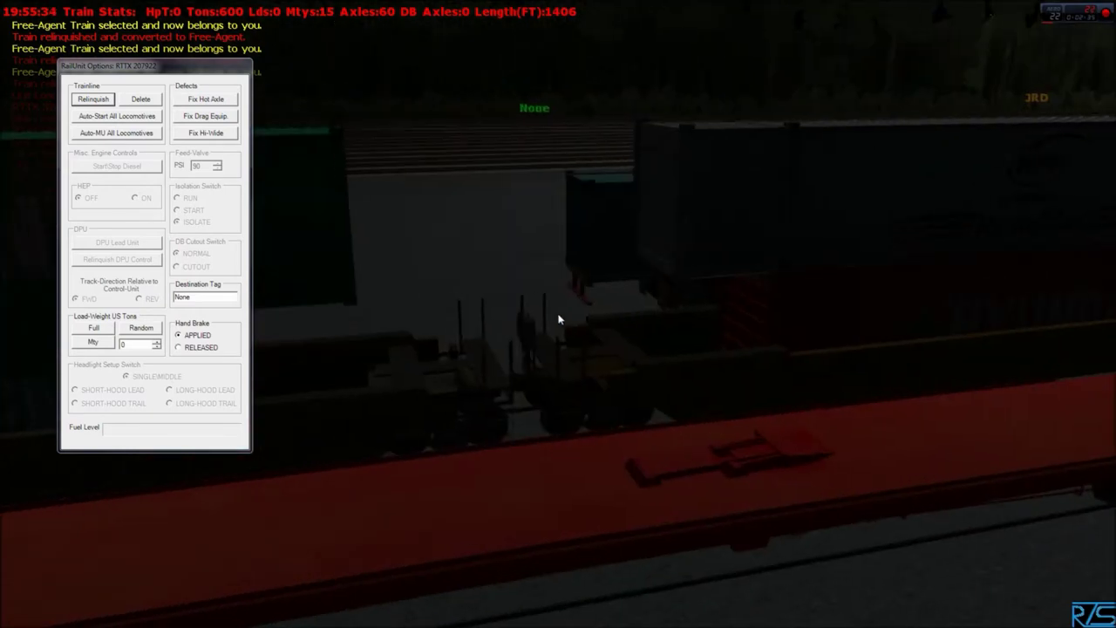
{"action": "left_click", "coordinate": [142, 99]}
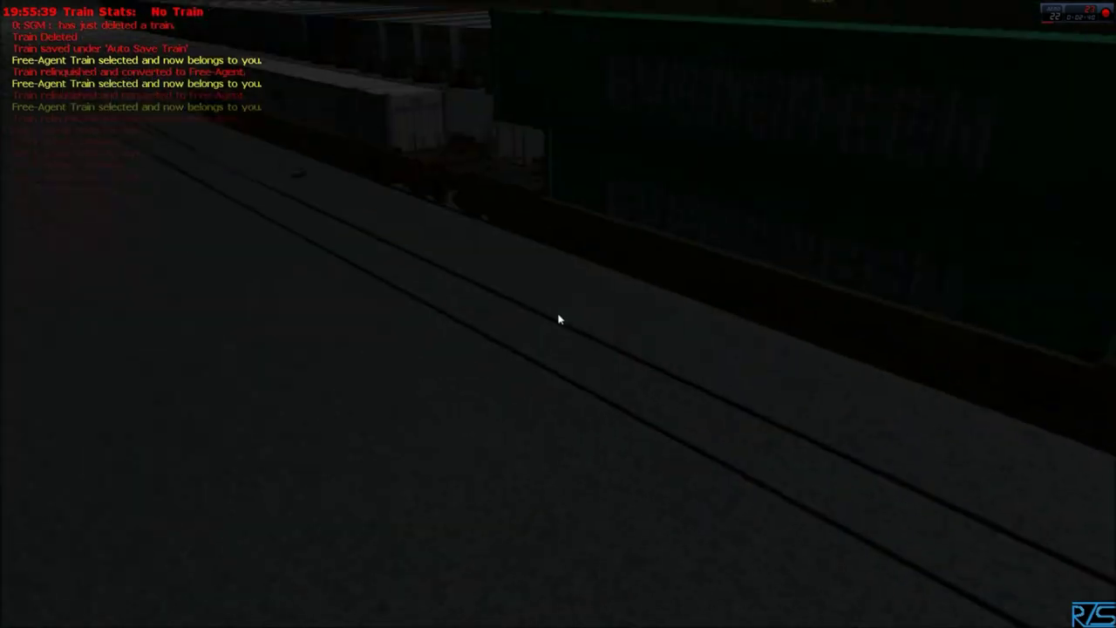
- Position the view on the ground at the cleared track and bail out of the multiplayer session
{"action": "key", "text": "Up"}
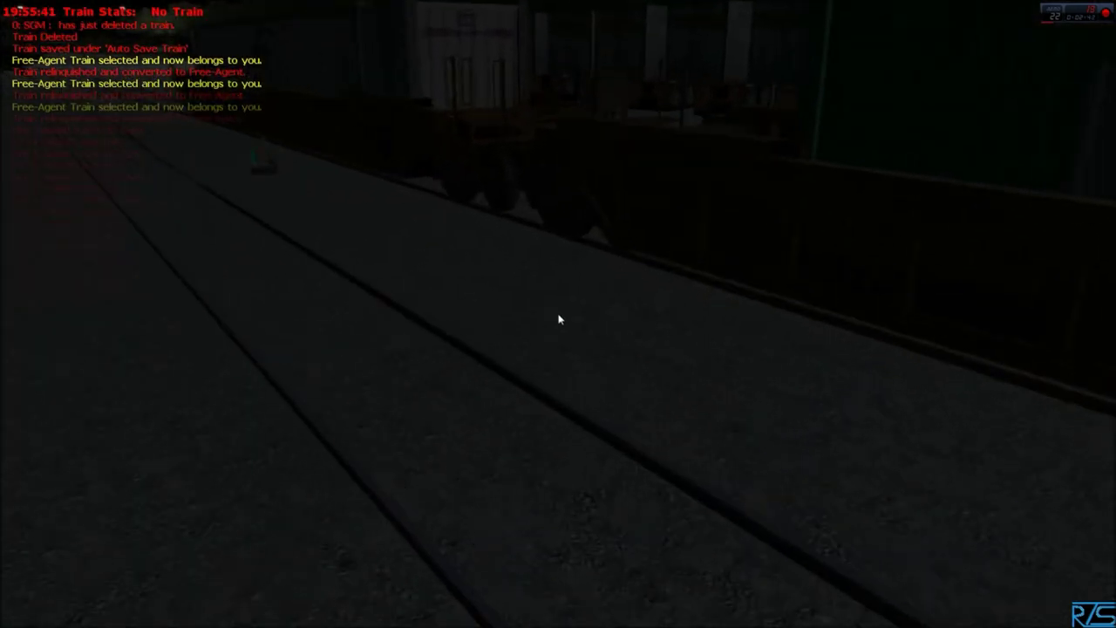
{"action": "left_click_drag", "start_coordinate": [559, 314], "coordinate": [557, 314]}
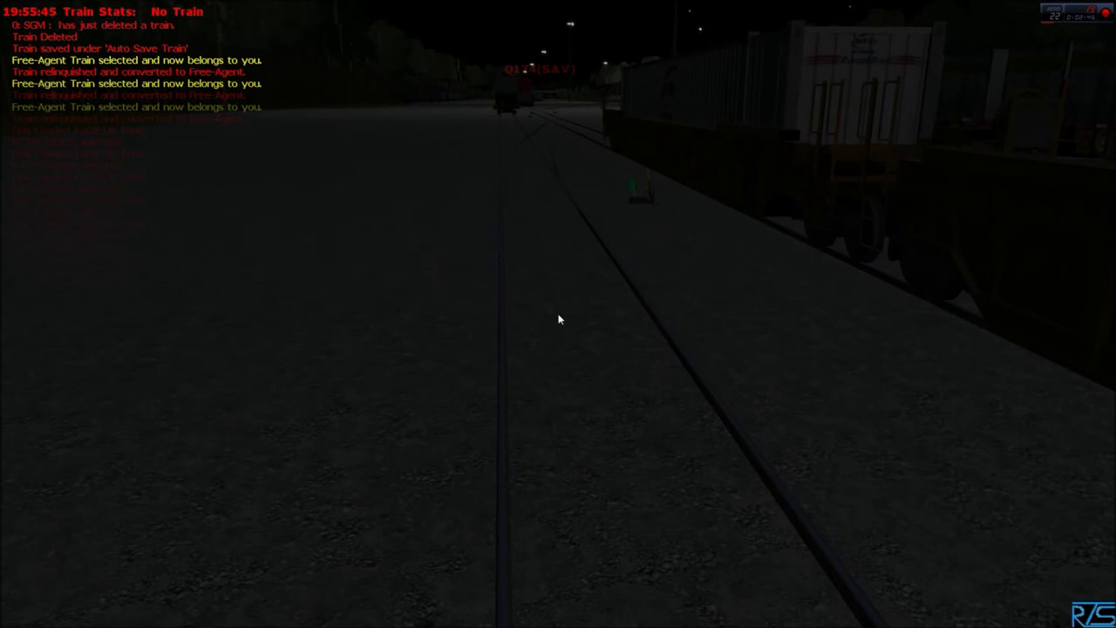
{"action": "key", "text": "F10"}
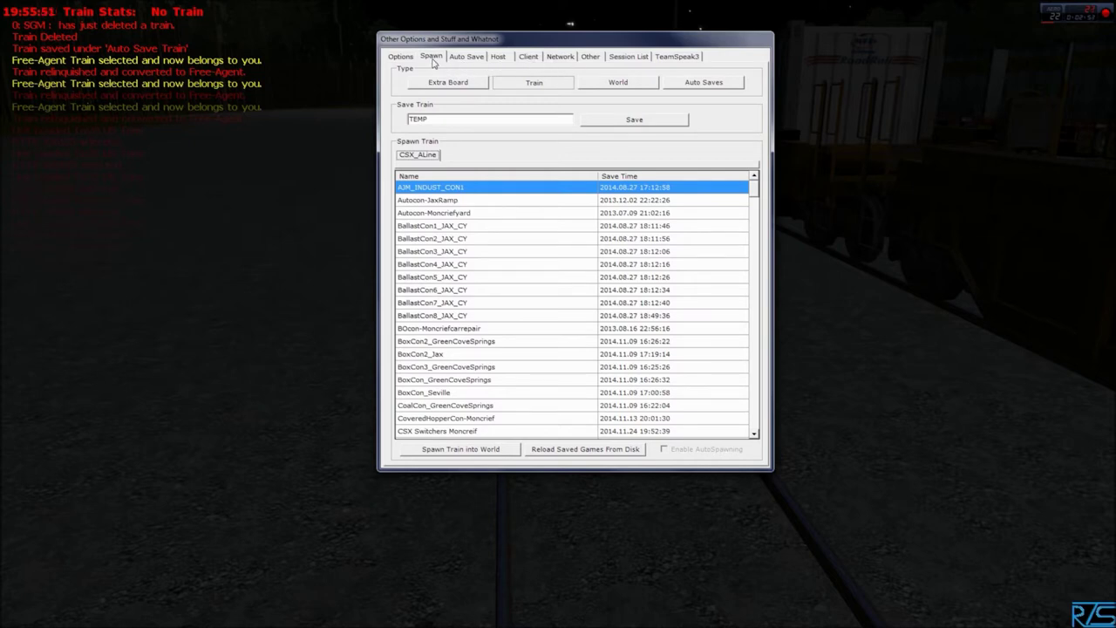
{"action": "left_click", "coordinate": [529, 58]}
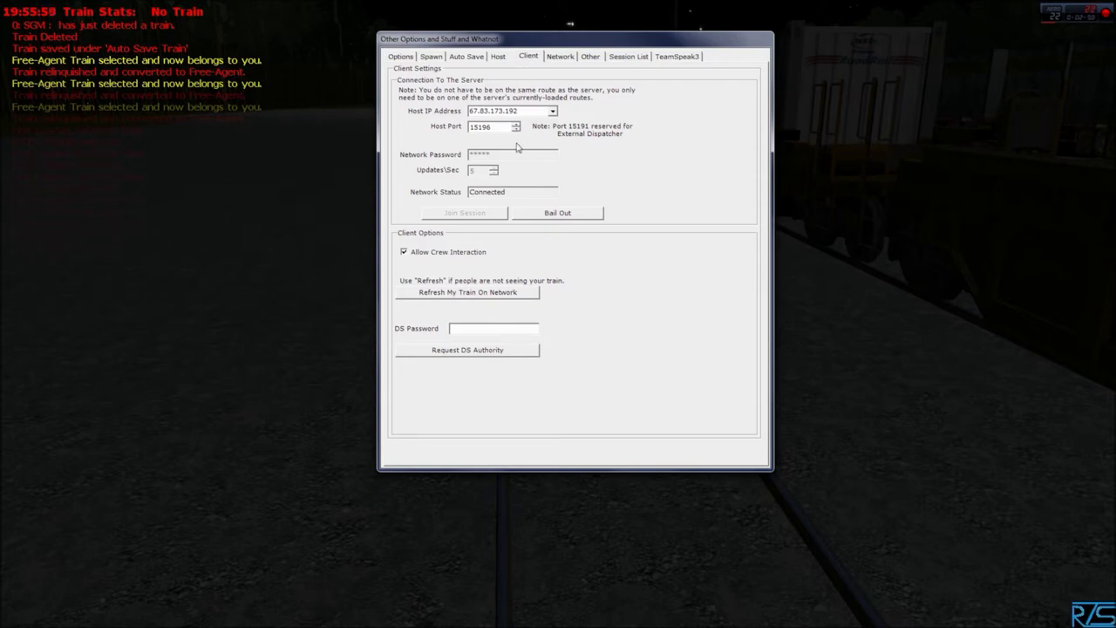
{"action": "left_click", "coordinate": [564, 217]}
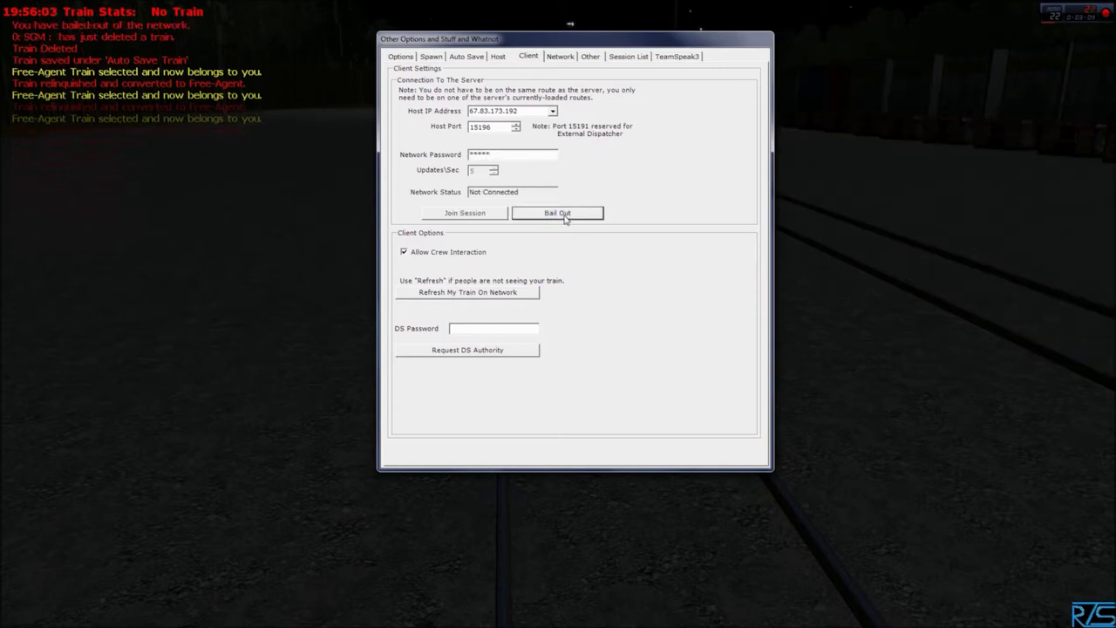
{"action": "key", "text": "F10"}
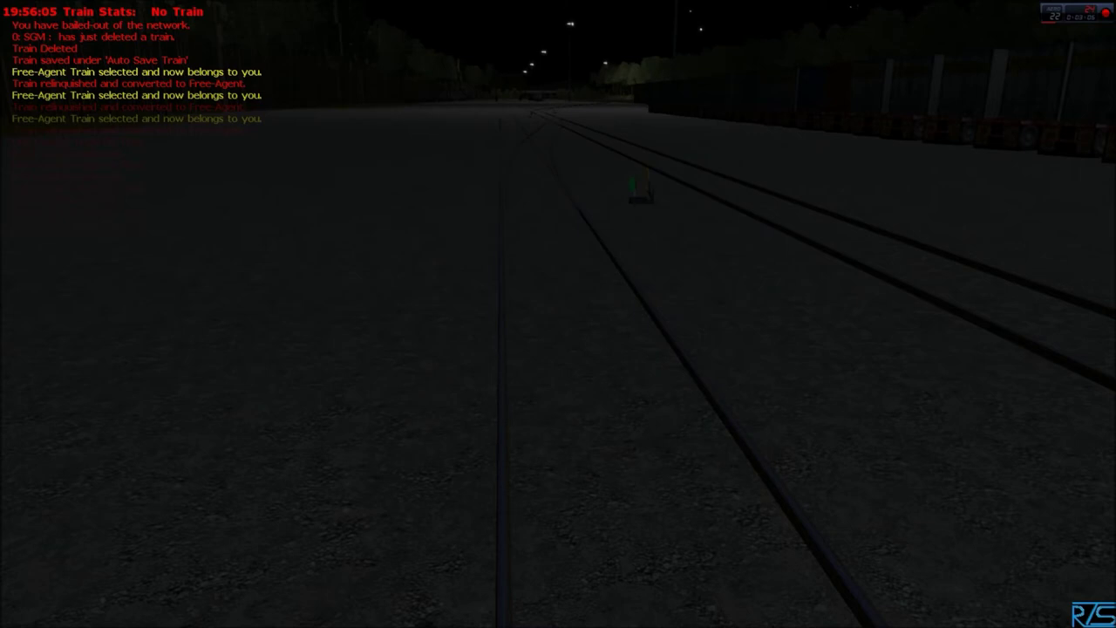
- Remove all units from the current train in the train maker
{"action": "key", "text": "F11"}
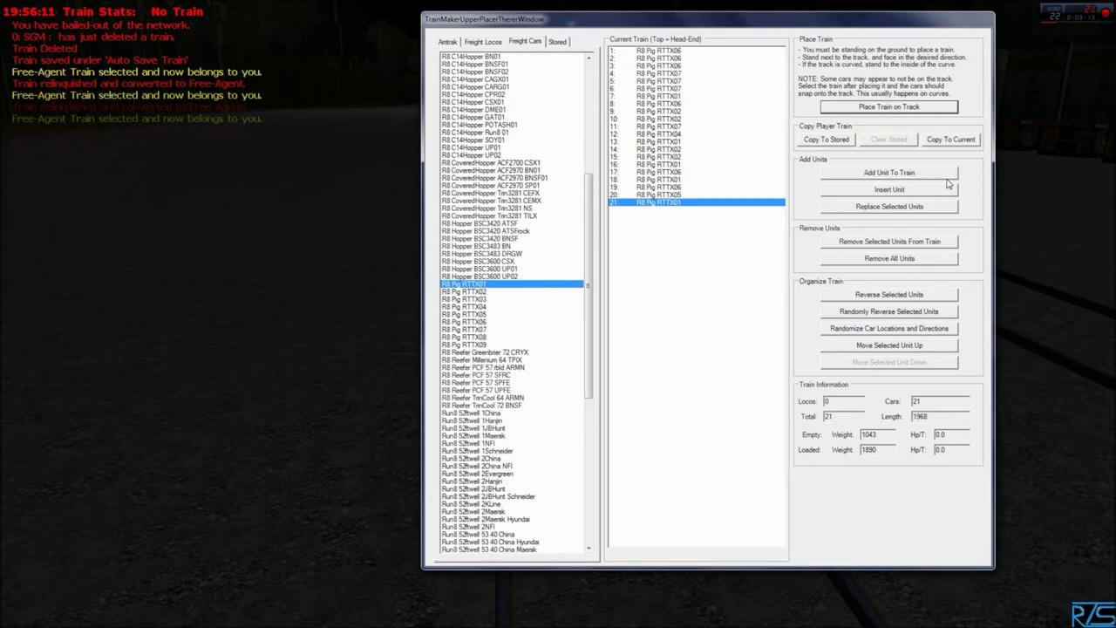
{"action": "left_click", "coordinate": [907, 258]}
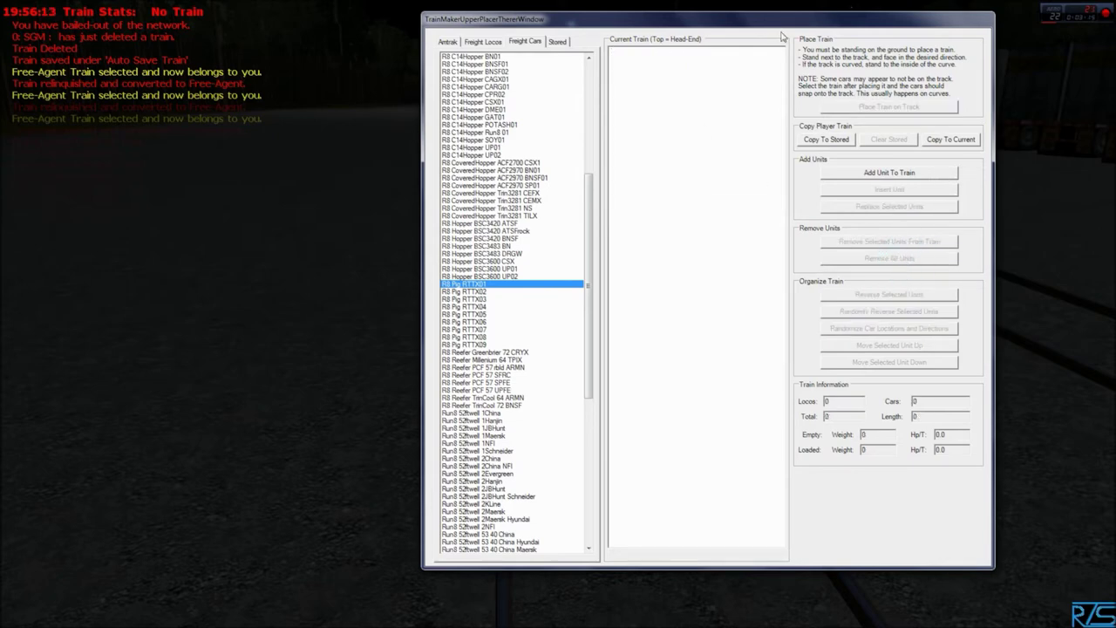
{"action": "key", "text": "F9"}
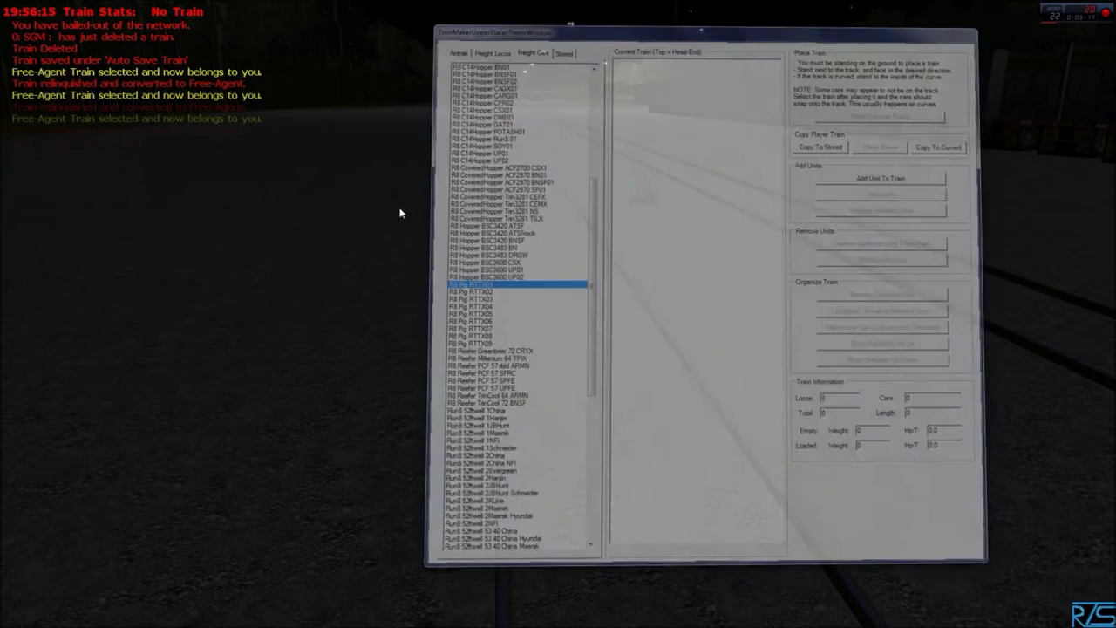
- Switch to Chrome and view the start of the TOFC and COFC car lists in the RTS Container Picker spreadsheet
{"action": "right_click", "coordinate": [354, 253]}
{"action": "key", "text": "super"}
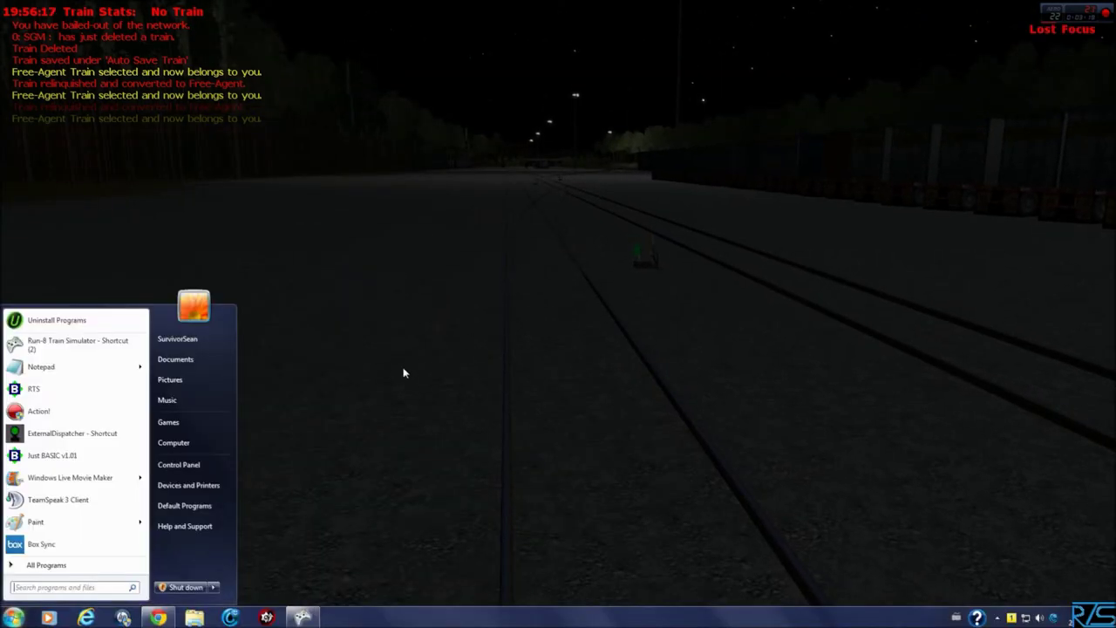
{"action": "left_click", "coordinate": [173, 617]}
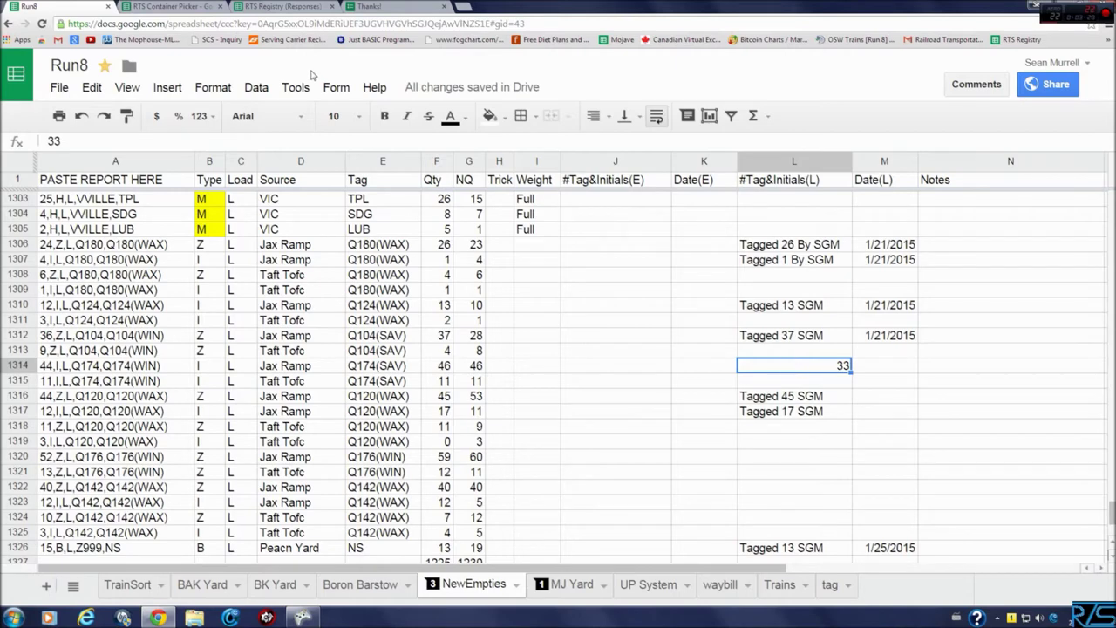
{"action": "left_click", "coordinate": [206, 6]}
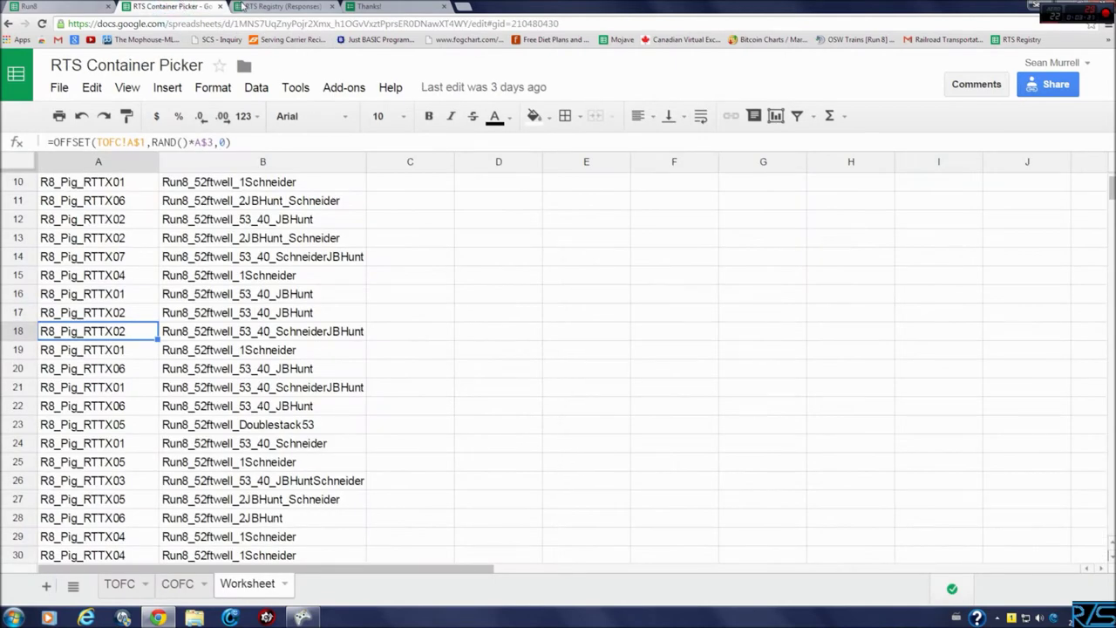
{"action": "scroll", "coordinate": [264, 335], "scroll_direction": "up", "scroll_amount": 3}
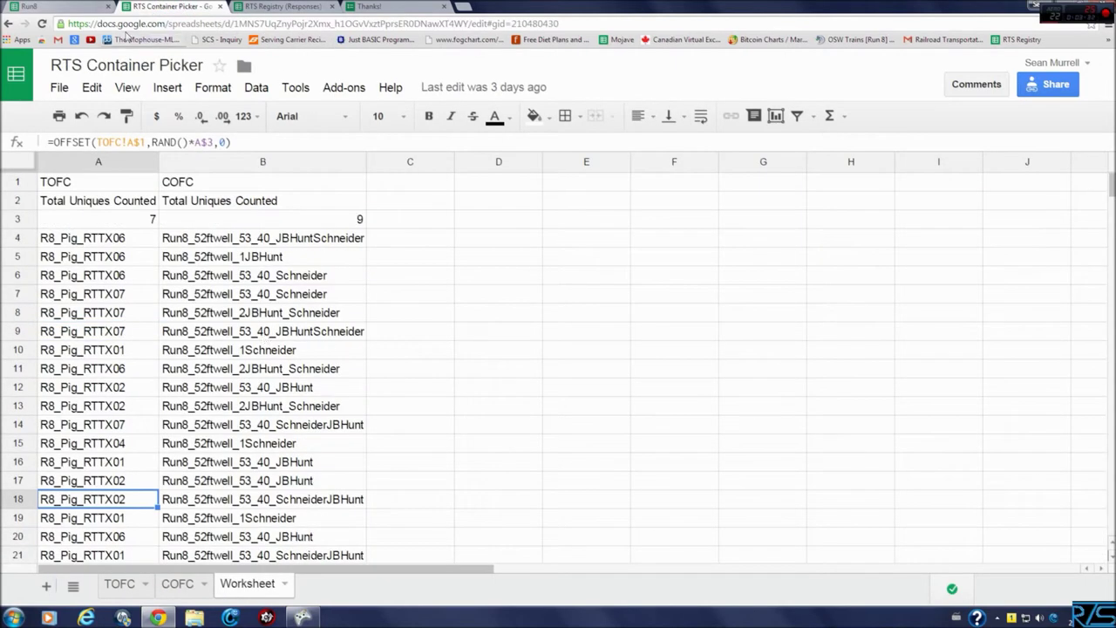
- Reload the RTS Container Picker for fresh random picks and review the TOFC and COFC source lists before returning to the Worksheet sheet
{"action": "left_click", "coordinate": [42, 23]}
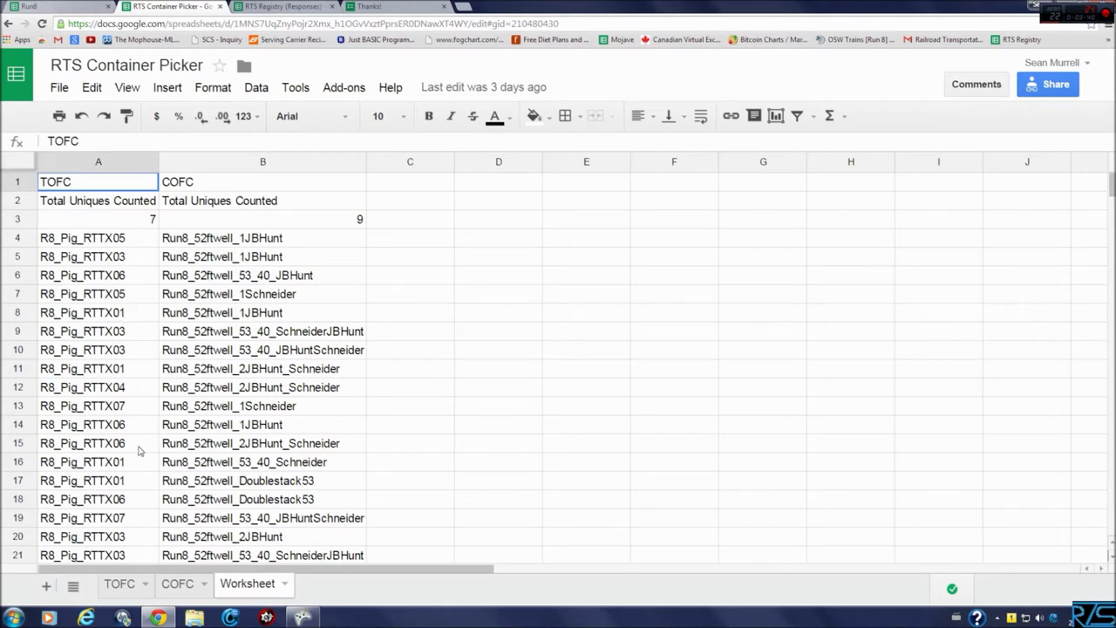
{"action": "left_click", "coordinate": [131, 586]}
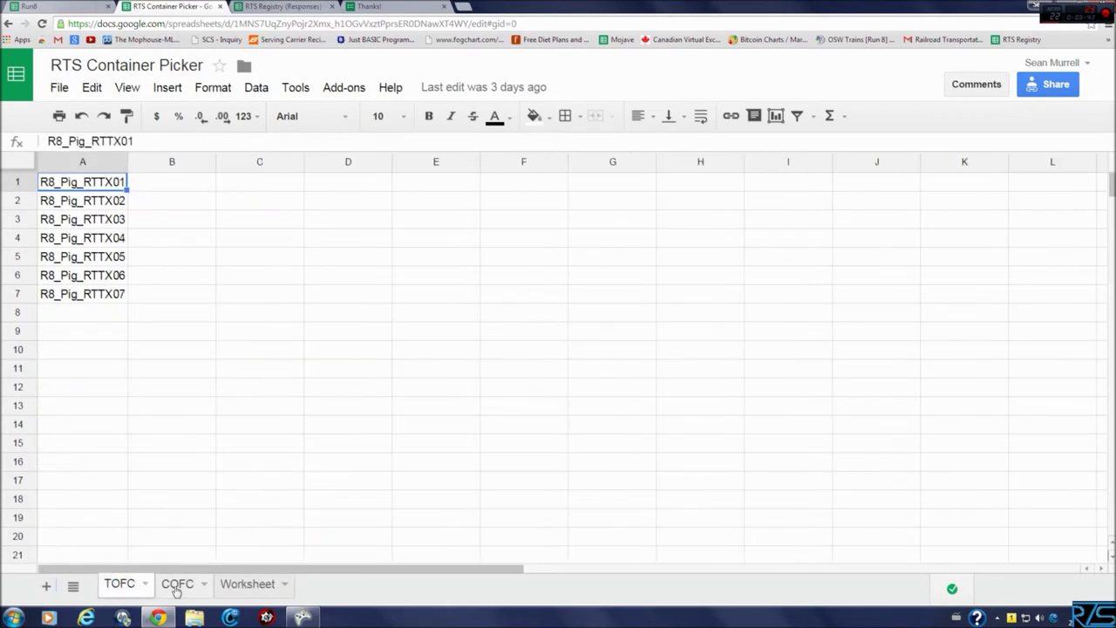
{"action": "left_click", "coordinate": [177, 584]}
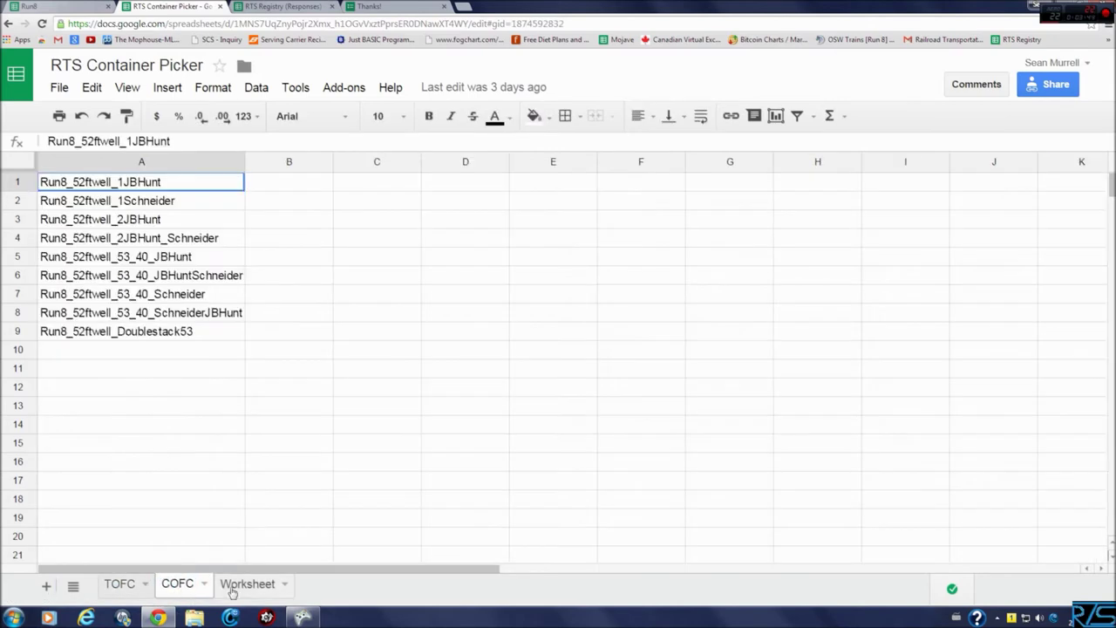
{"action": "left_click", "coordinate": [246, 586]}
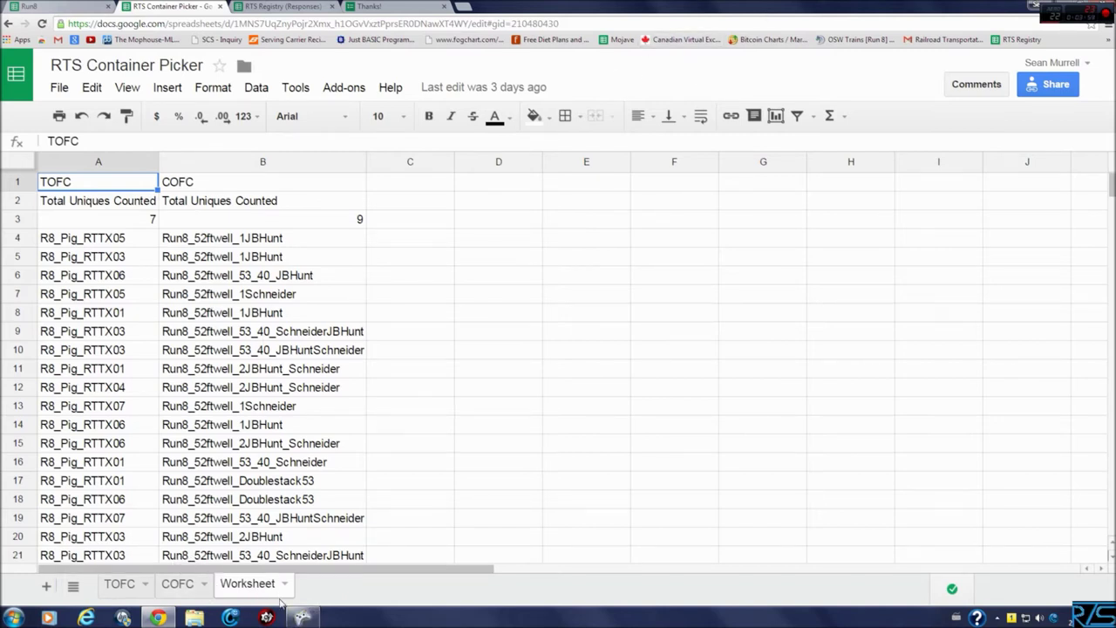
- Switch to Run 8, open the train maker, and show it over the container picker worksheet in Chrome
{"action": "left_click", "coordinate": [302, 617]}
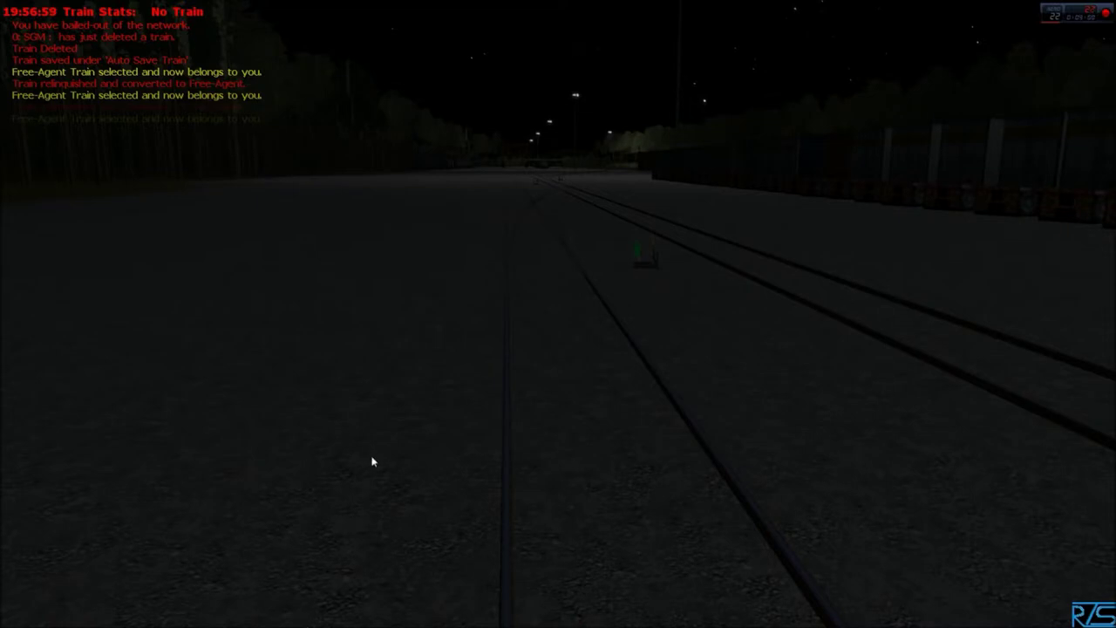
{"action": "key", "text": "F3"}
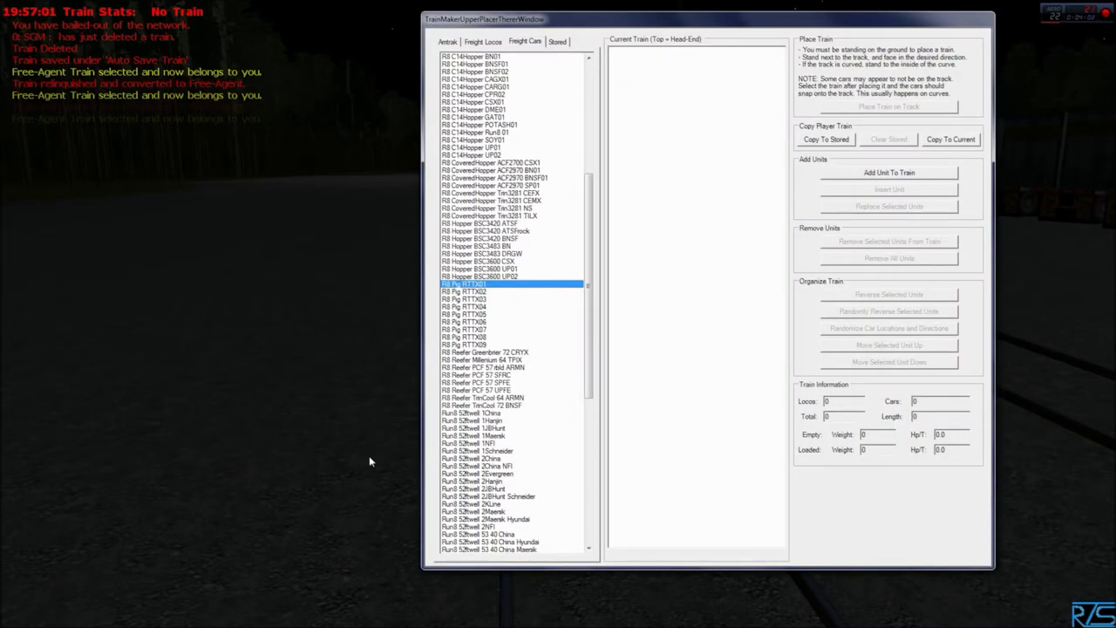
{"action": "key", "text": "super"}
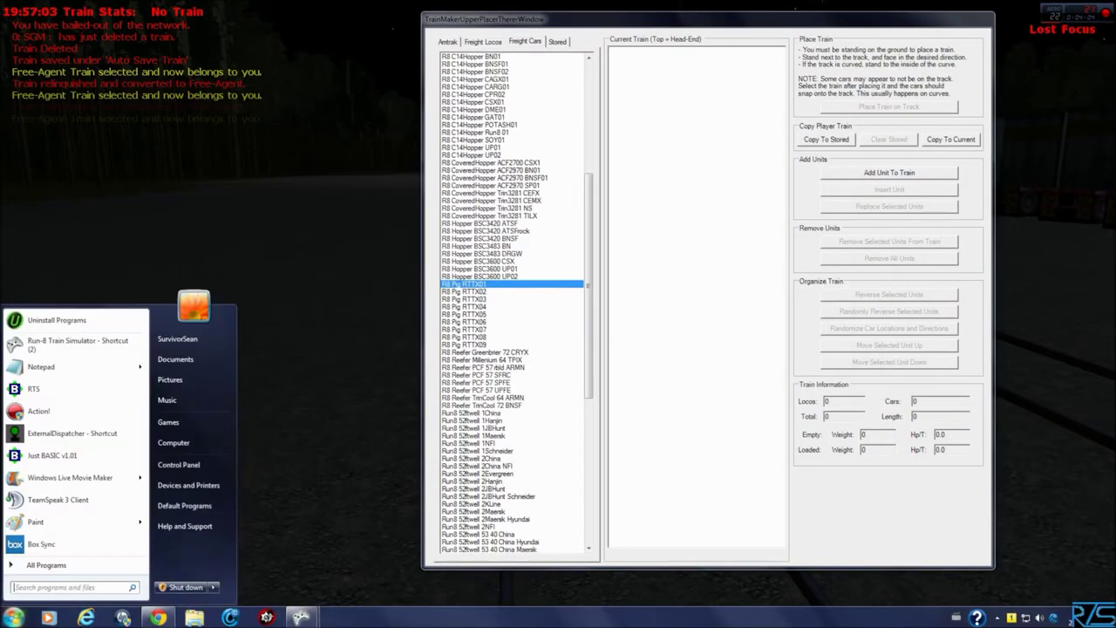
{"action": "left_click", "coordinate": [159, 618]}
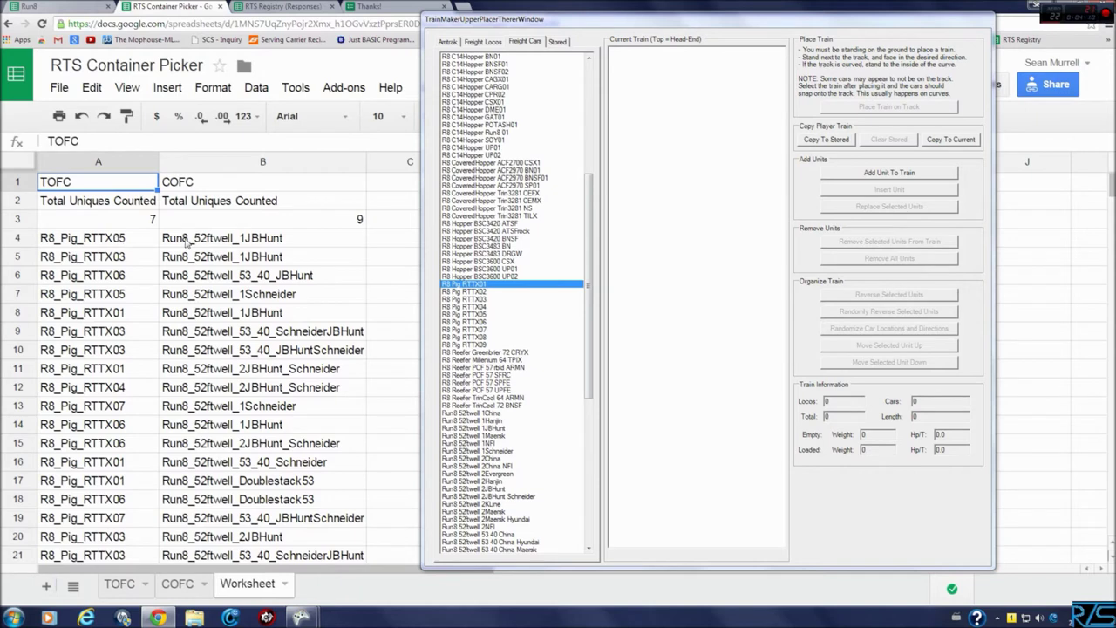
- Add ten R8 Pig cars to the empty train in this order: RTTX05, 03, 06, 05, 01, 03, 03, 01, 04, 07
{"action": "double_click", "coordinate": [490, 315]}
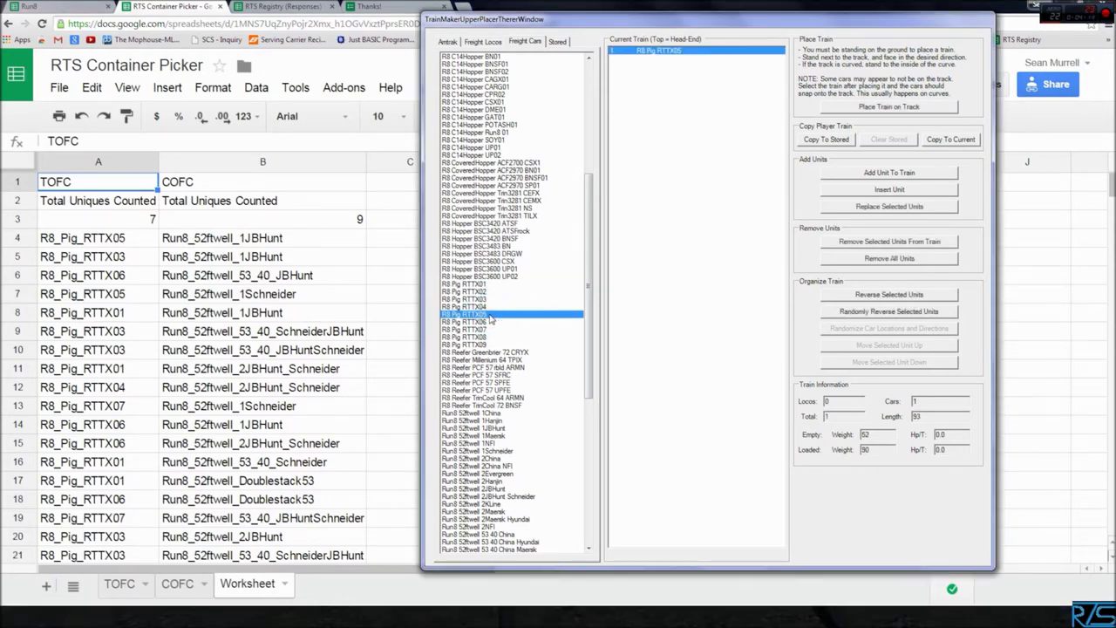
{"action": "double_click", "coordinate": [489, 299]}
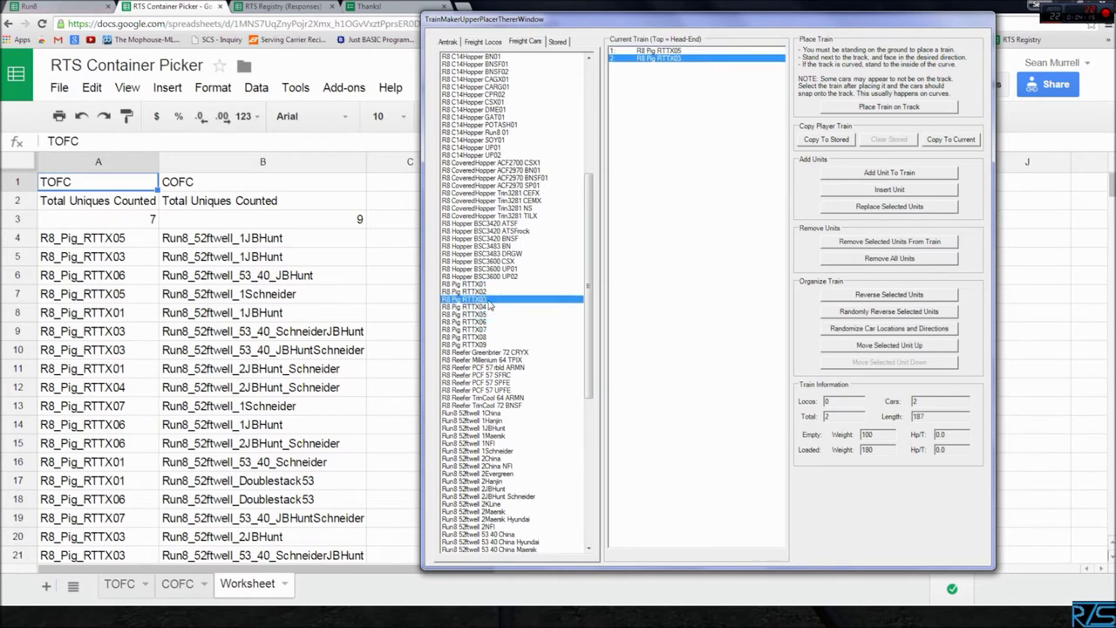
{"action": "double_click", "coordinate": [490, 321]}
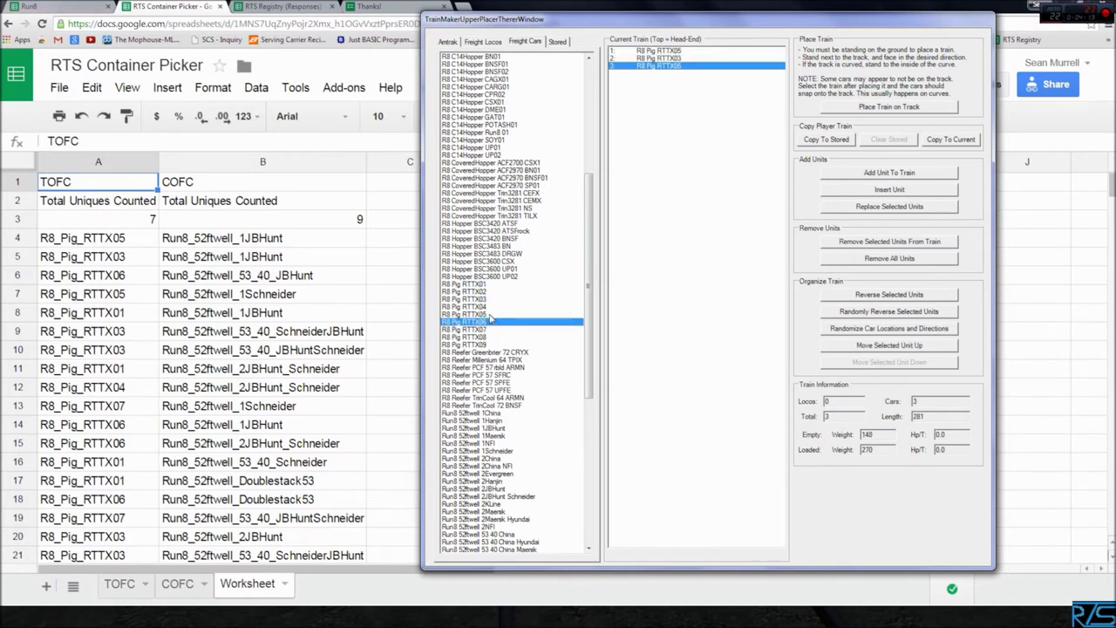
{"action": "double_click", "coordinate": [490, 315]}
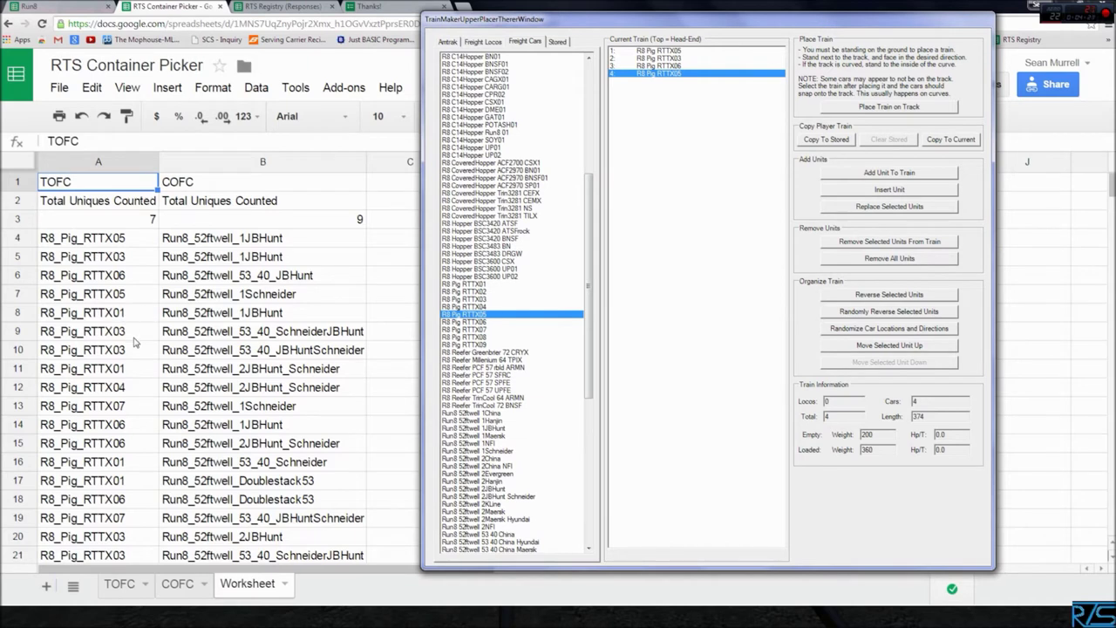
{"action": "double_click", "coordinate": [493, 286]}
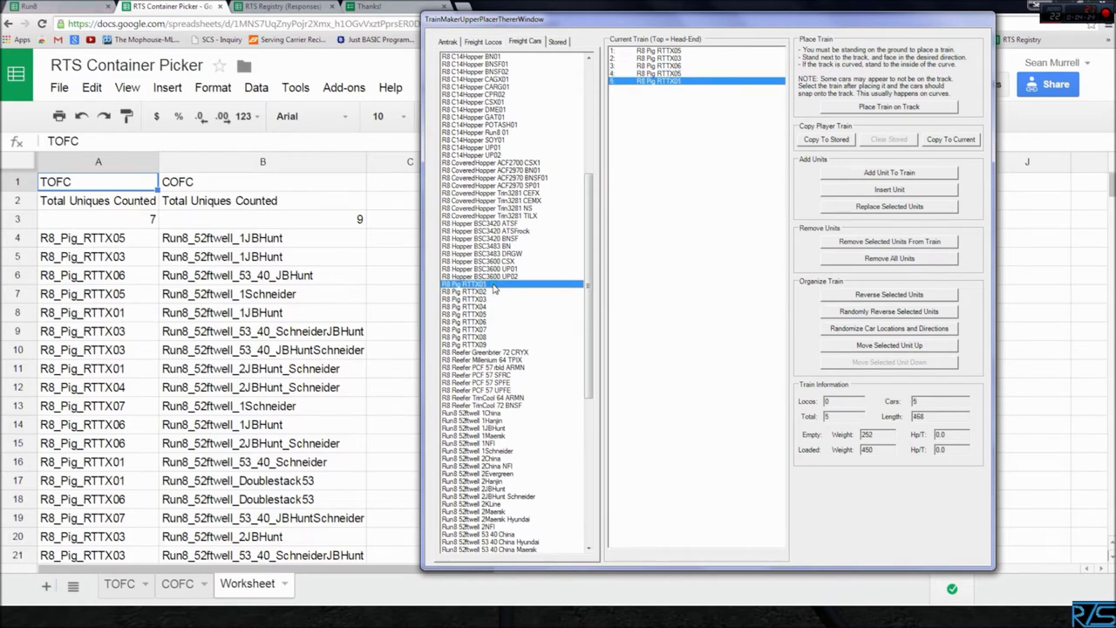
{"action": "double_click", "coordinate": [489, 301]}
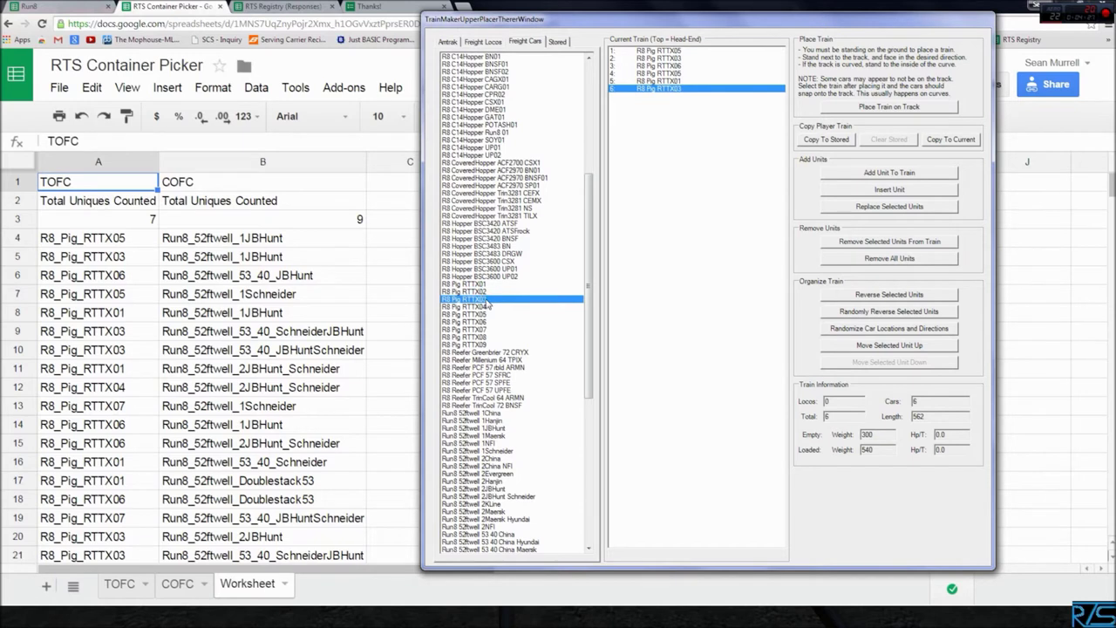
{"action": "double_click", "coordinate": [488, 298]}
{"action": "double_click", "coordinate": [487, 286]}
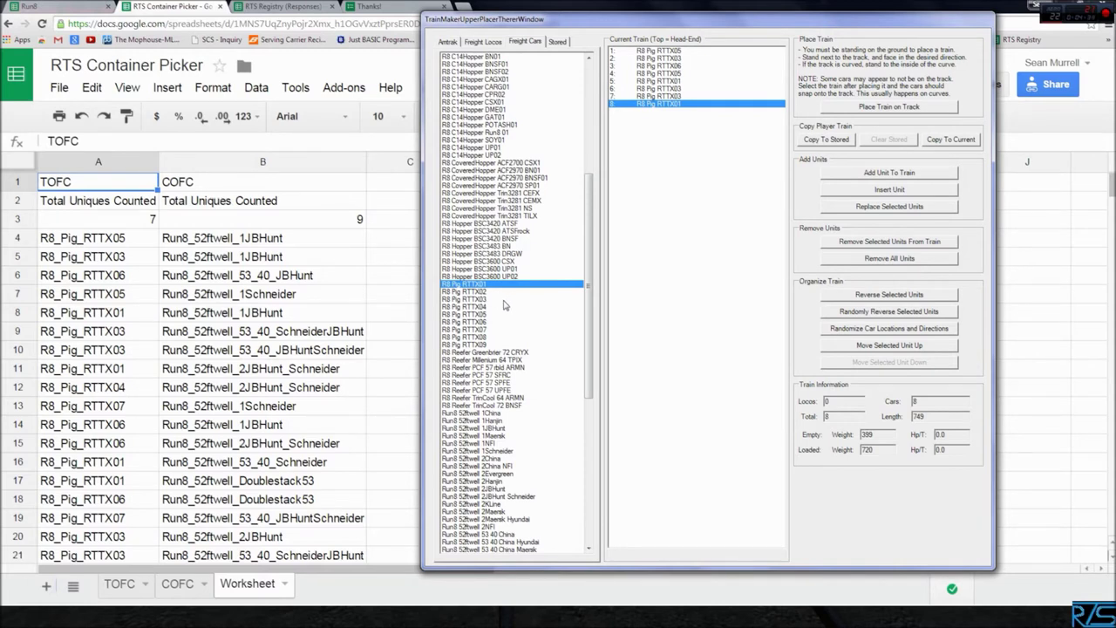
{"action": "left_click", "coordinate": [487, 308]}
{"action": "double_click", "coordinate": [487, 308]}
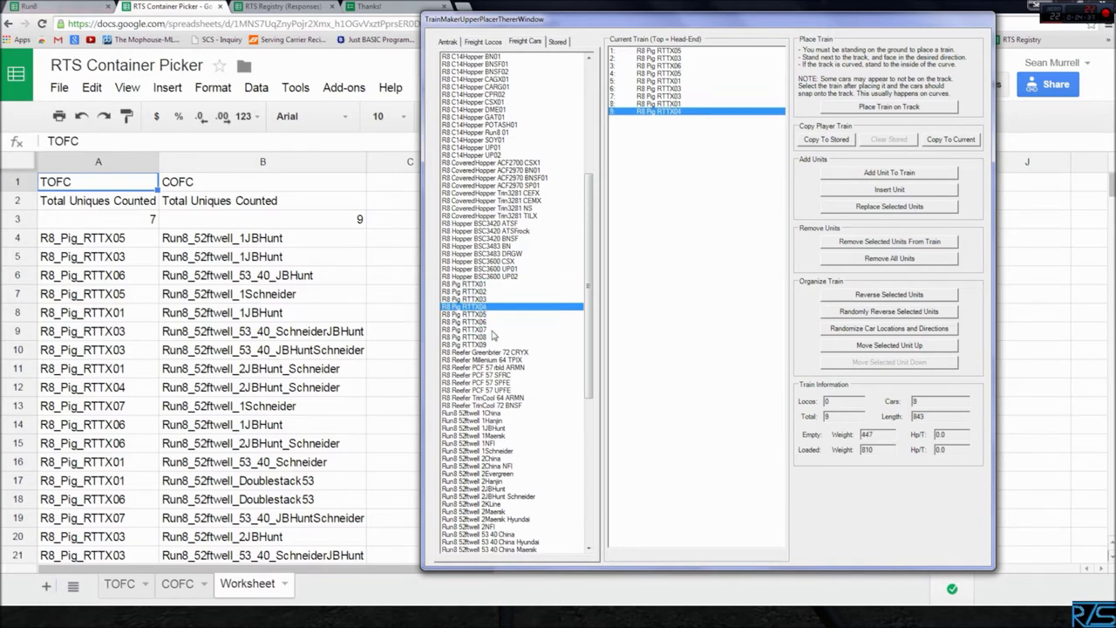
{"action": "double_click", "coordinate": [488, 330]}
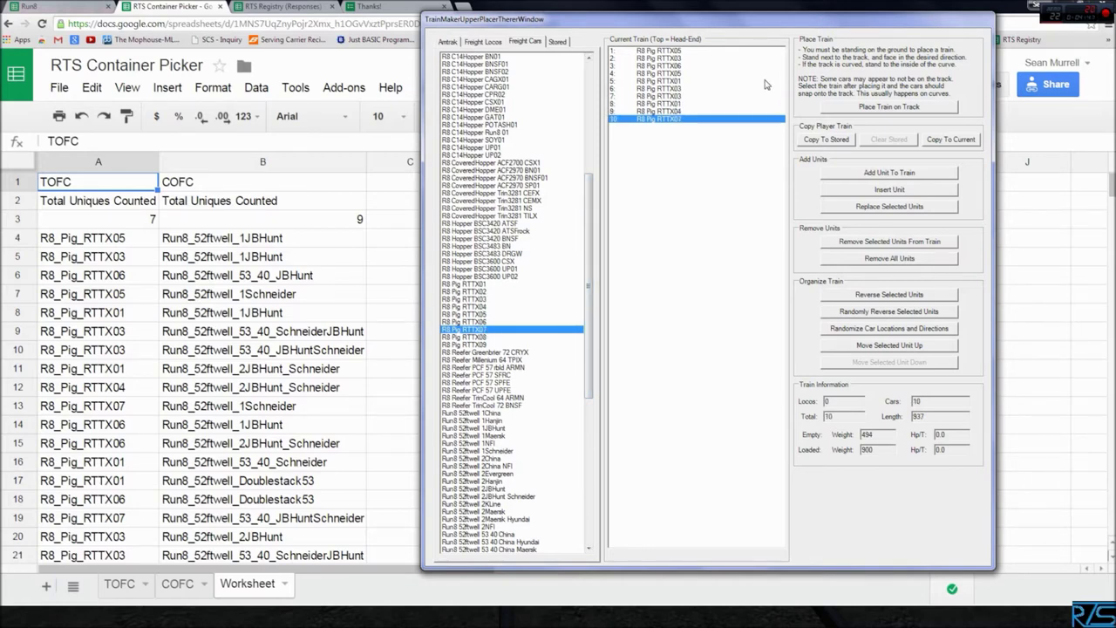
- Look through the RTS Registry, the train registry form and the Run8 NewEmpties sheet, and return to the RTS Container Picker
{"action": "left_click", "coordinate": [541, 6]}
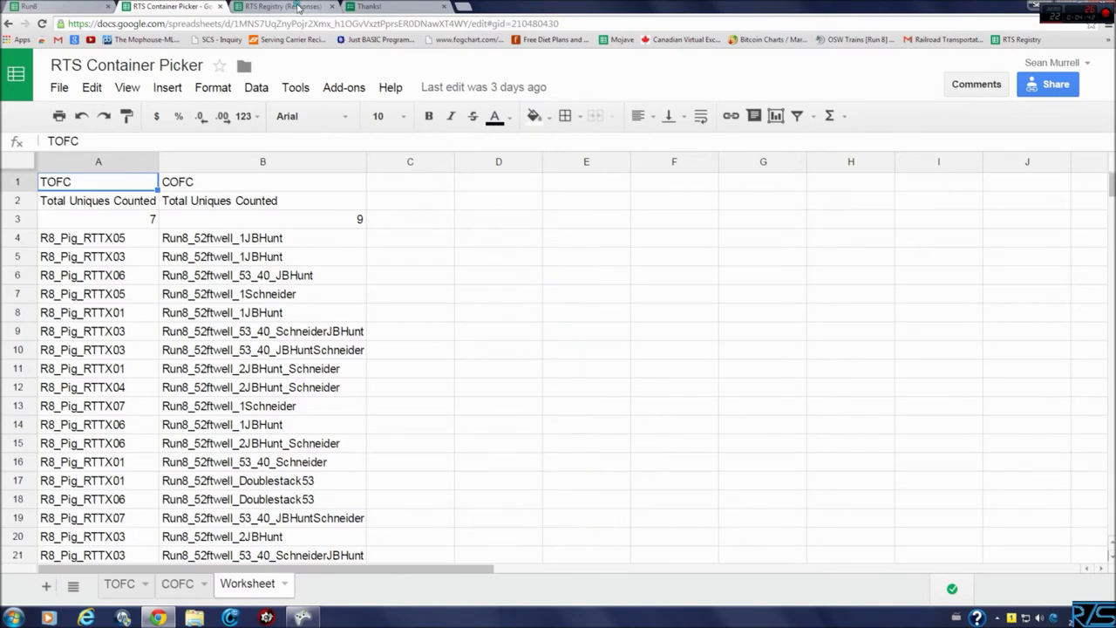
{"action": "left_click", "coordinate": [297, 7]}
{"action": "left_click", "coordinate": [384, 6]}
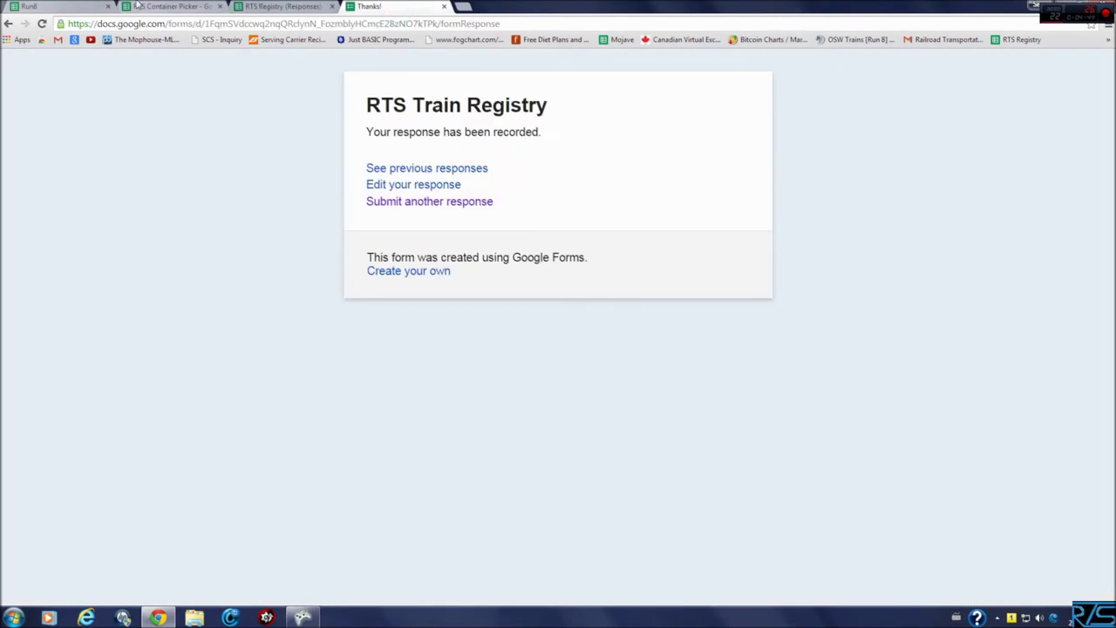
{"action": "left_click", "coordinate": [77, 5]}
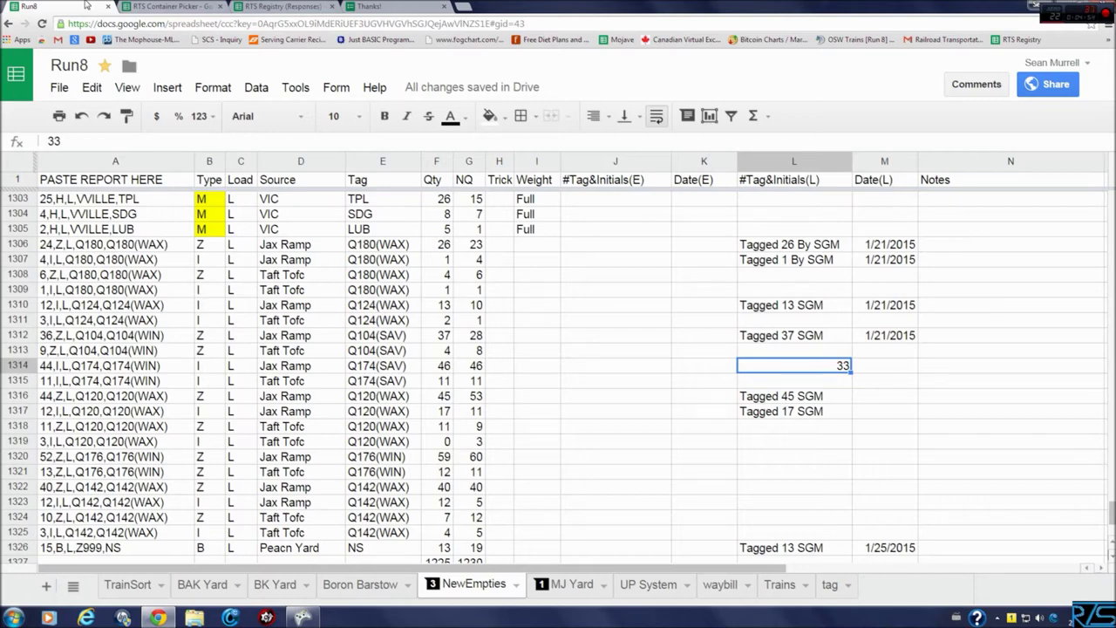
{"action": "left_click", "coordinate": [166, 6]}
{"action": "left_click", "coordinate": [284, 6]}
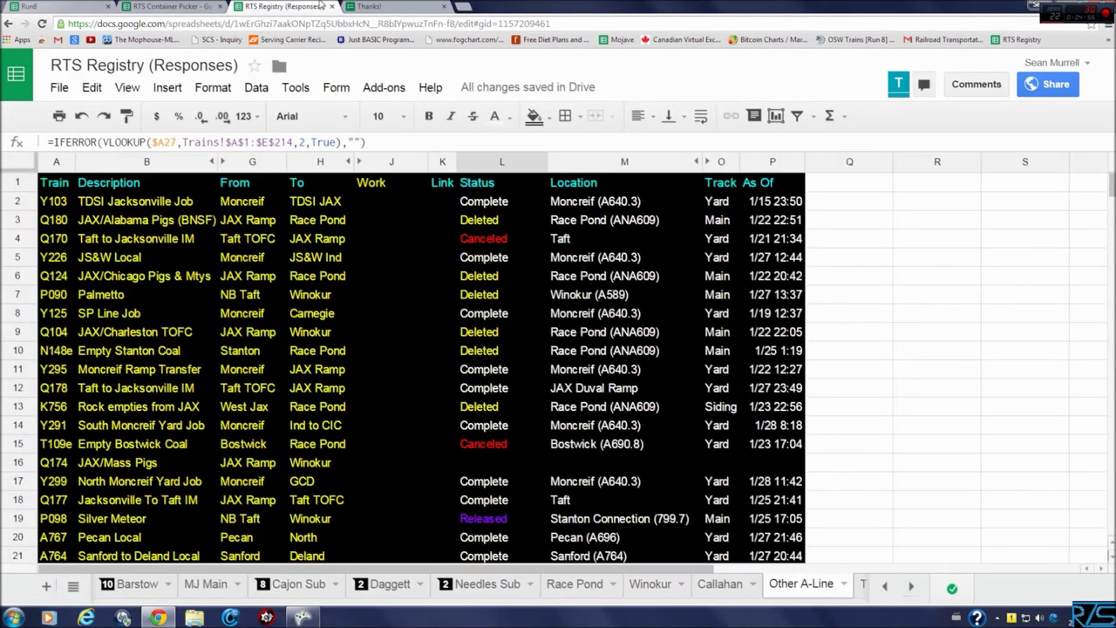
{"action": "left_click", "coordinate": [371, 6]}
{"action": "left_click", "coordinate": [278, 6]}
{"action": "left_click", "coordinate": [197, 6]}
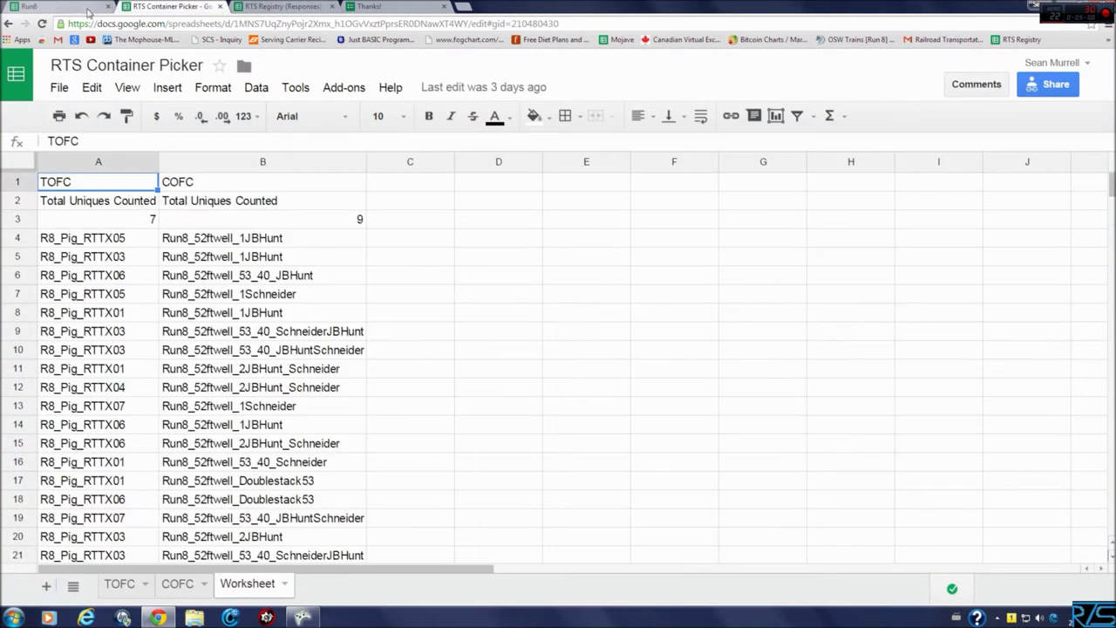
- Show the train maker over the container picker again and append R8 Pig RTTX06, RTTX06, RTTX01 and two RTTX09 cars to the train
{"action": "left_click", "coordinate": [301, 617]}
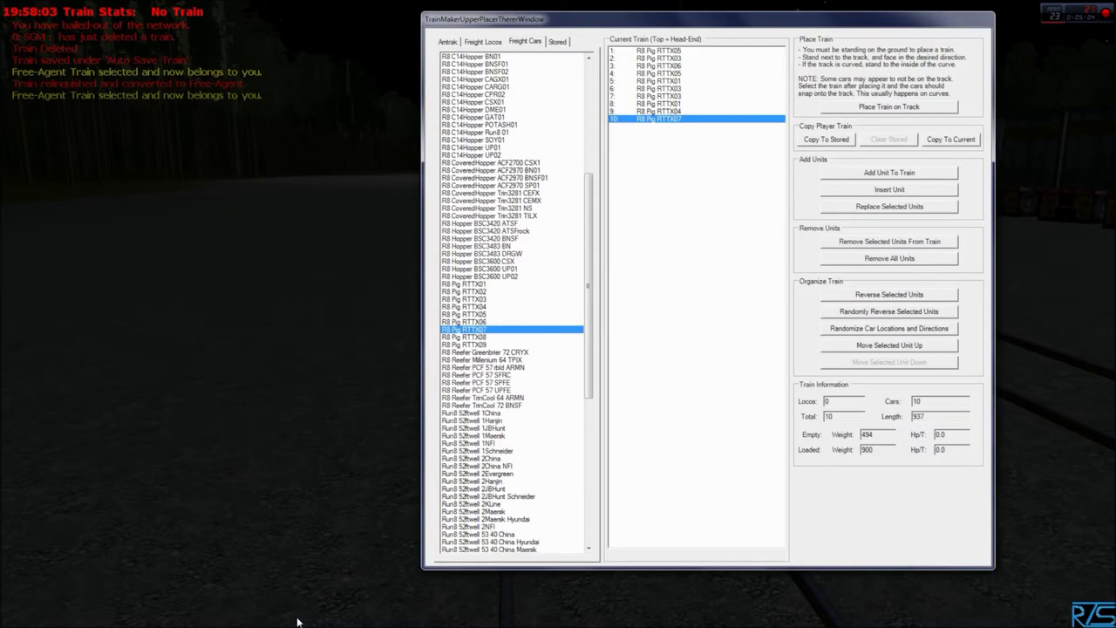
{"action": "key", "text": "super"}
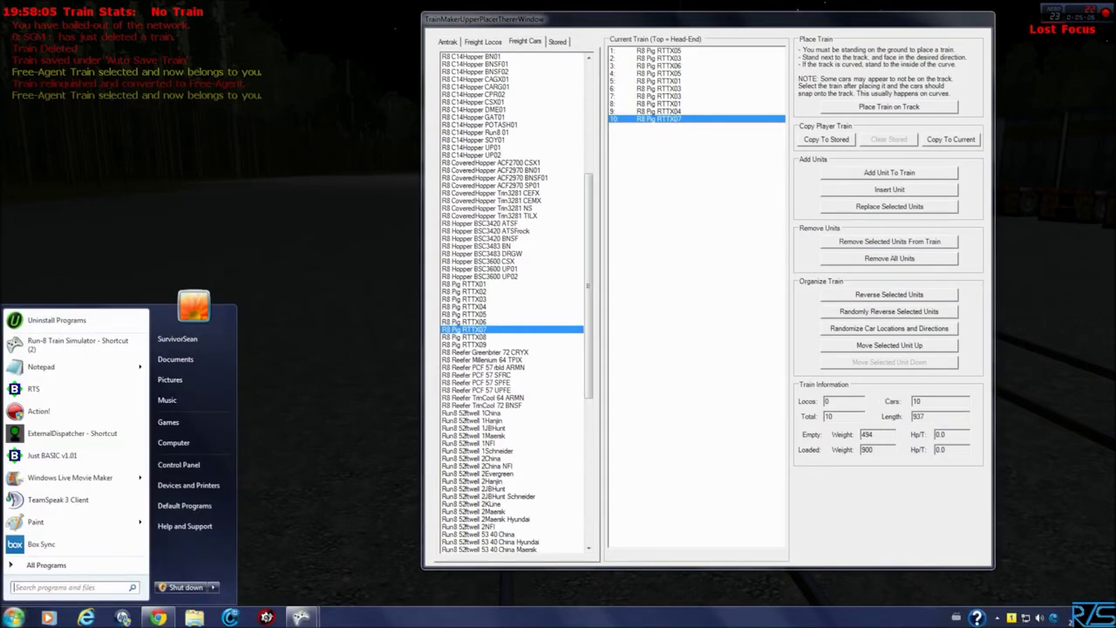
{"action": "left_click", "coordinate": [168, 617]}
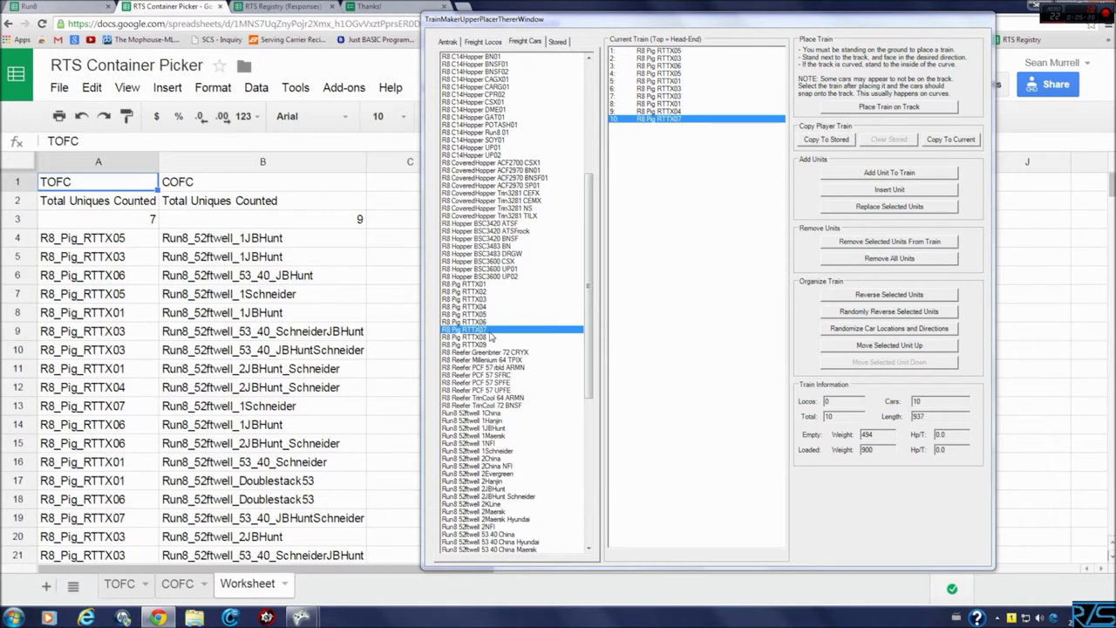
{"action": "double_click", "coordinate": [491, 323]}
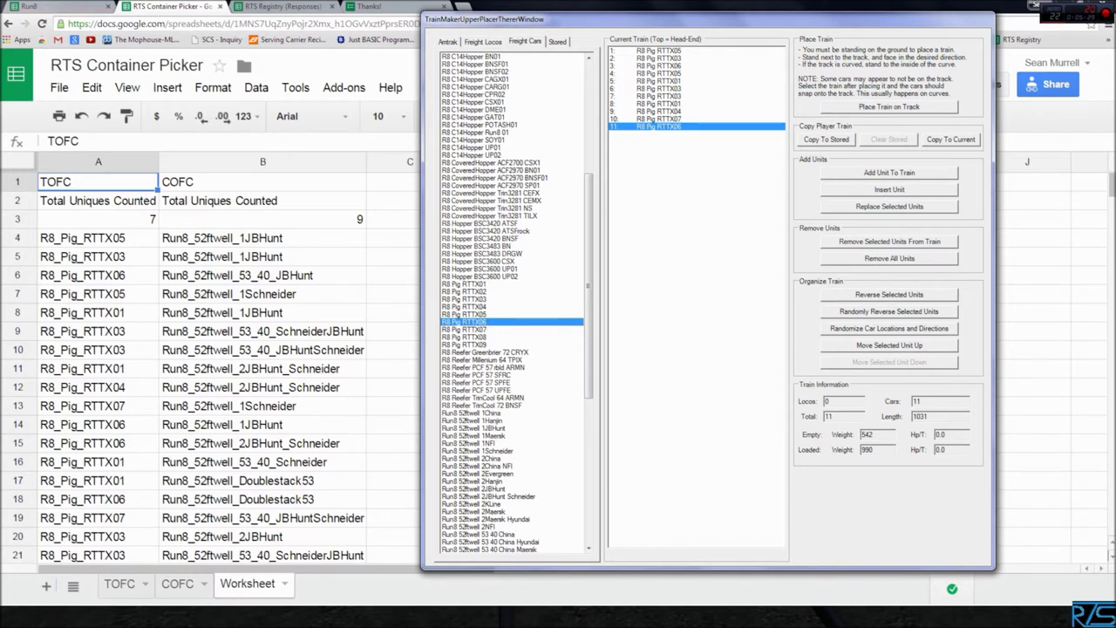
{"action": "double_click", "coordinate": [490, 325]}
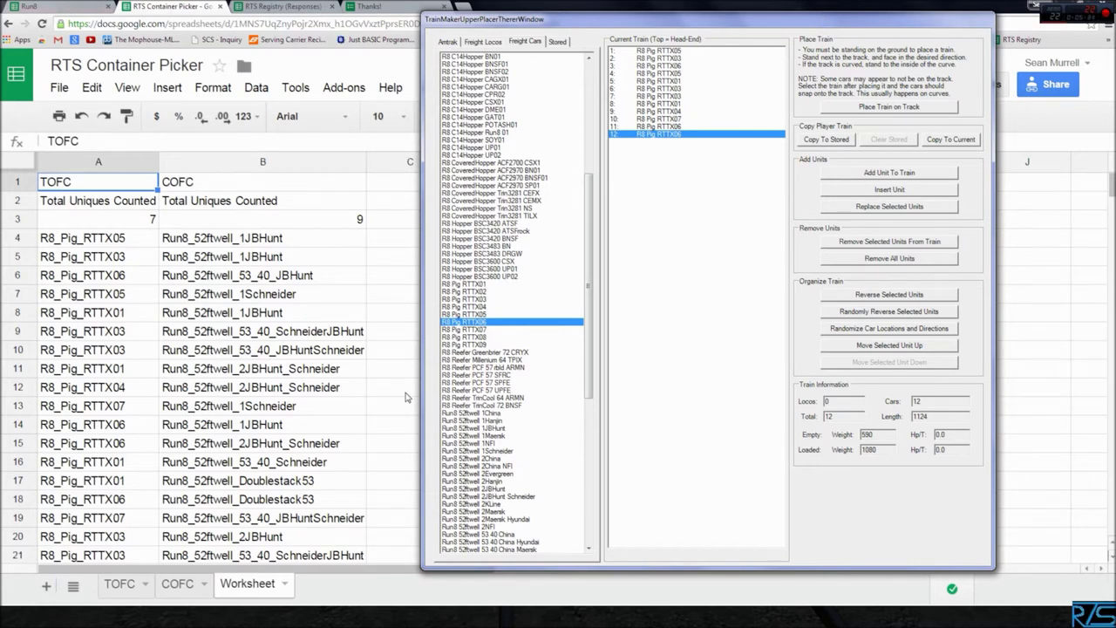
{"action": "double_click", "coordinate": [489, 286]}
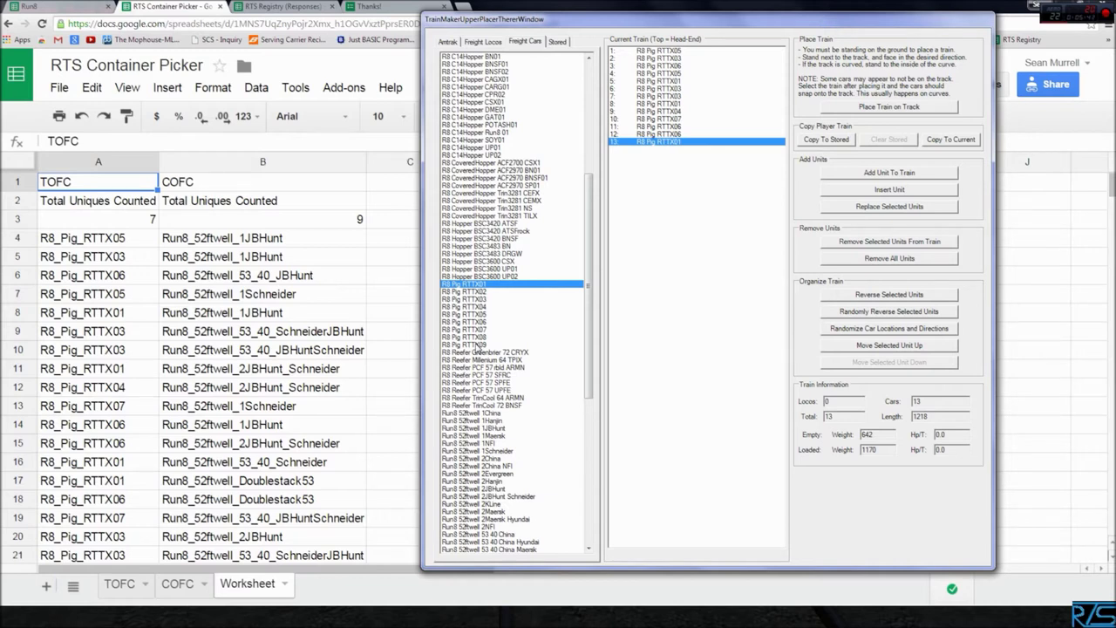
{"action": "double_click", "coordinate": [475, 346]}
{"action": "double_click", "coordinate": [472, 345]}
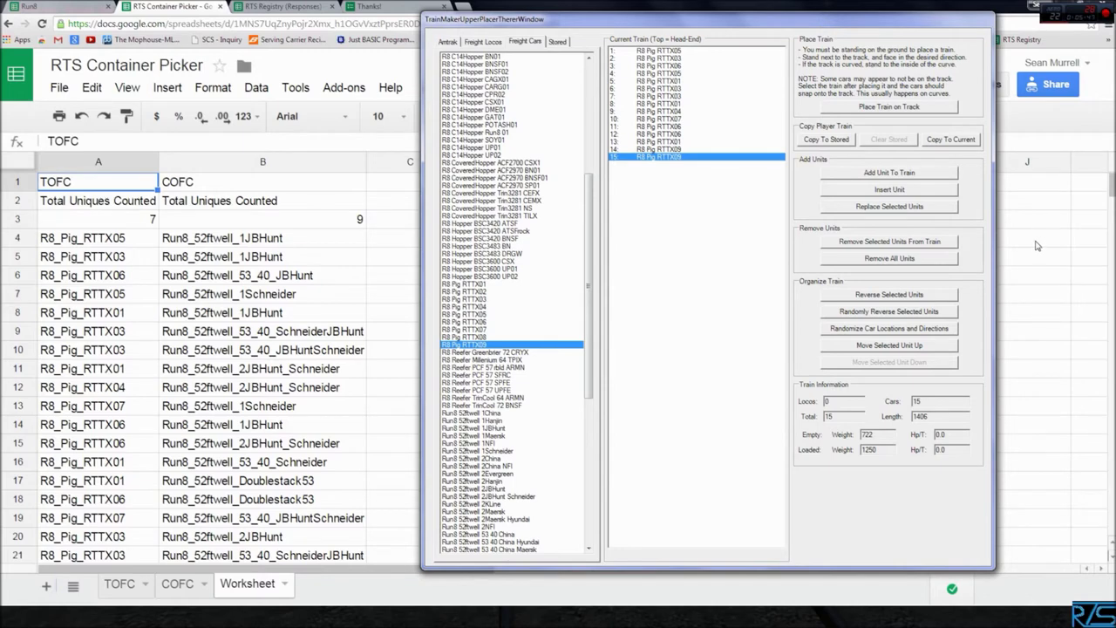
- Return to Run 8, position the view on the ground at the empty yard track, and place the assembled pig train on it
{"action": "left_click", "coordinate": [1038, 239]}
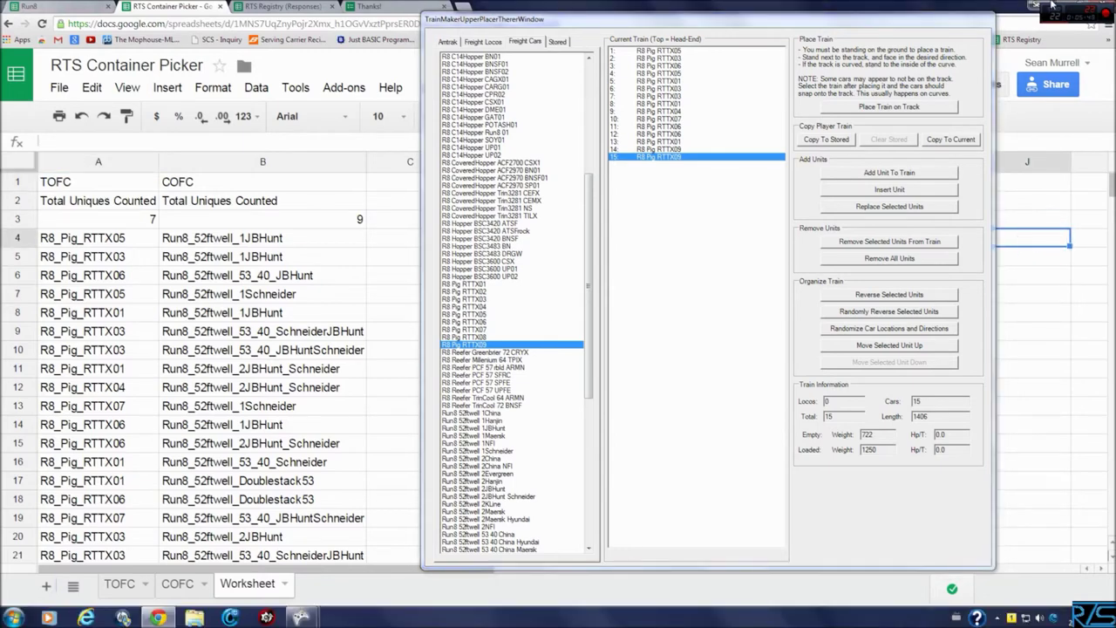
{"action": "left_click", "coordinate": [1057, 6]}
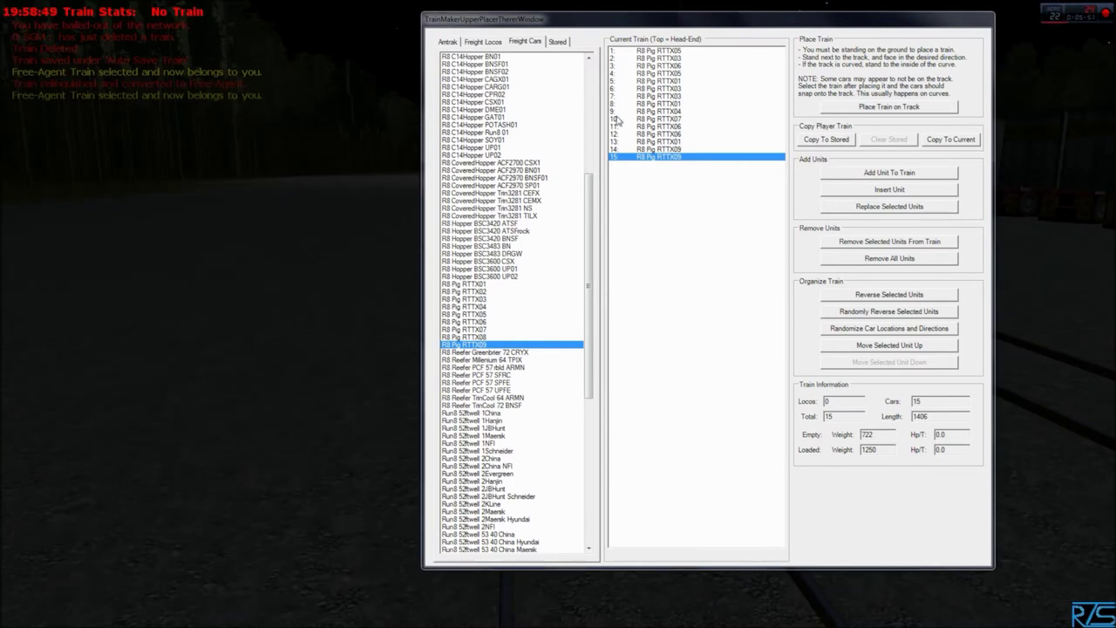
{"action": "left_click", "coordinate": [340, 236]}
{"action": "right_click", "coordinate": [340, 235]}
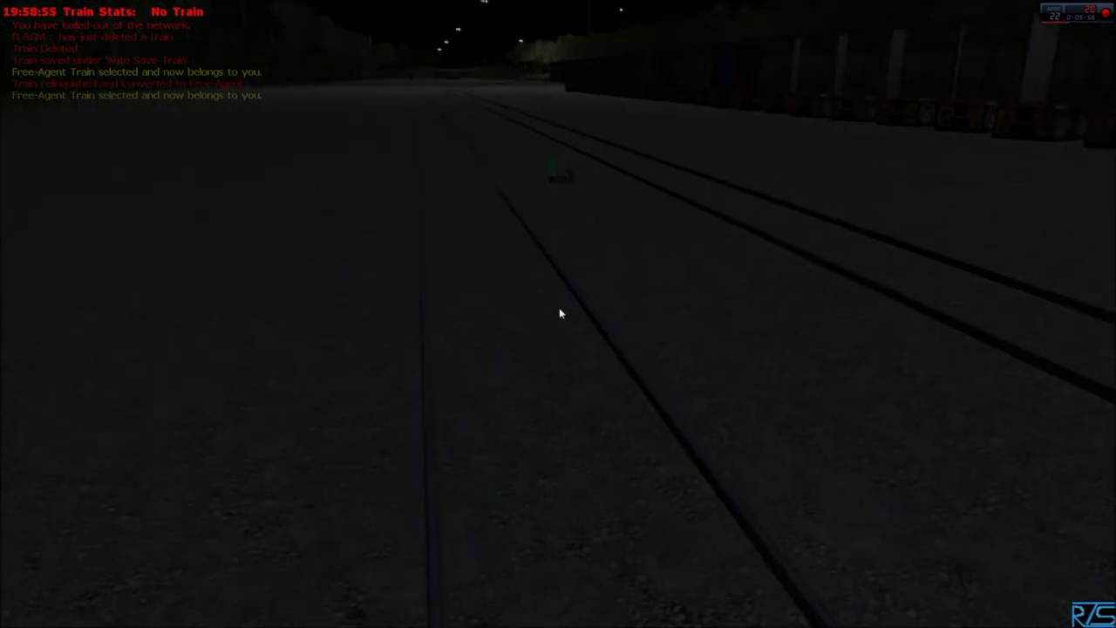
{"action": "key", "text": "Up"}
{"action": "key", "text": "Right"}
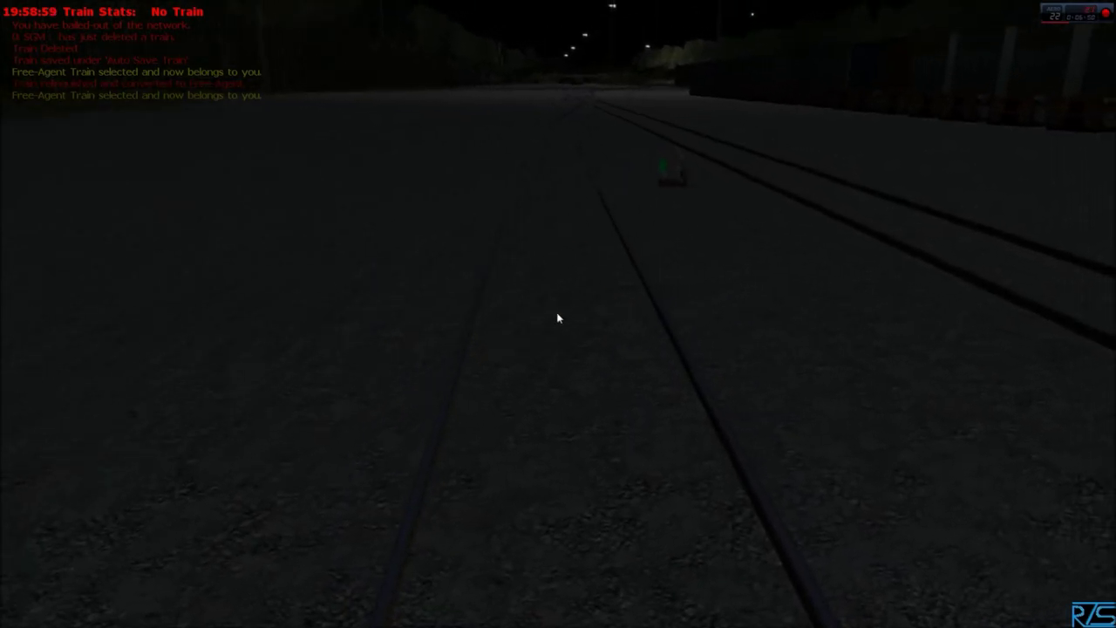
{"action": "key", "text": "F10"}
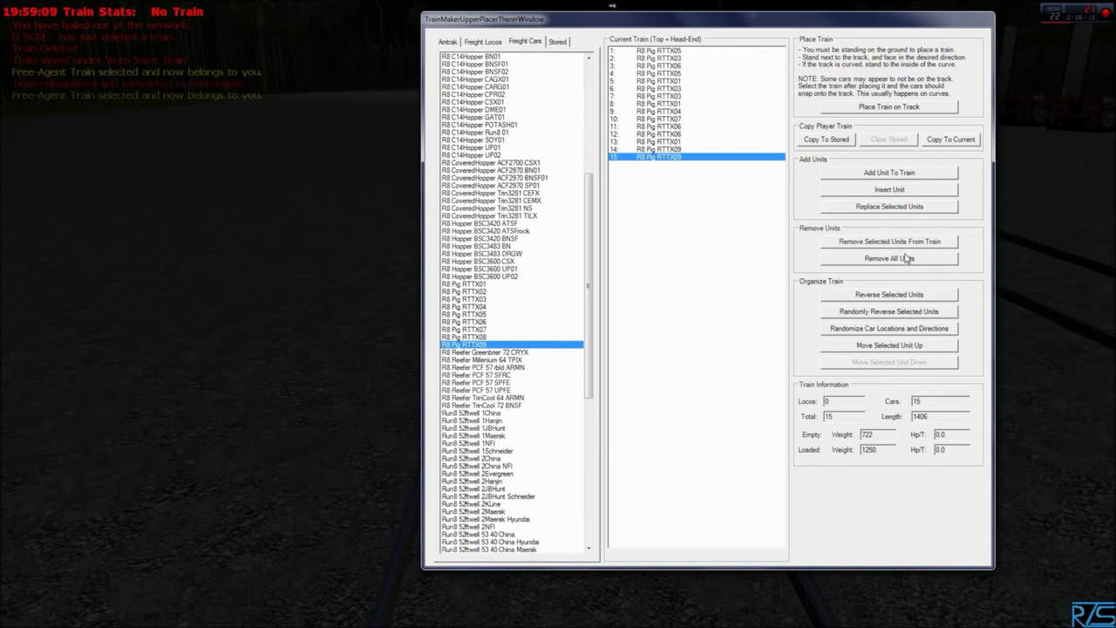
{"action": "left_click", "coordinate": [888, 107]}
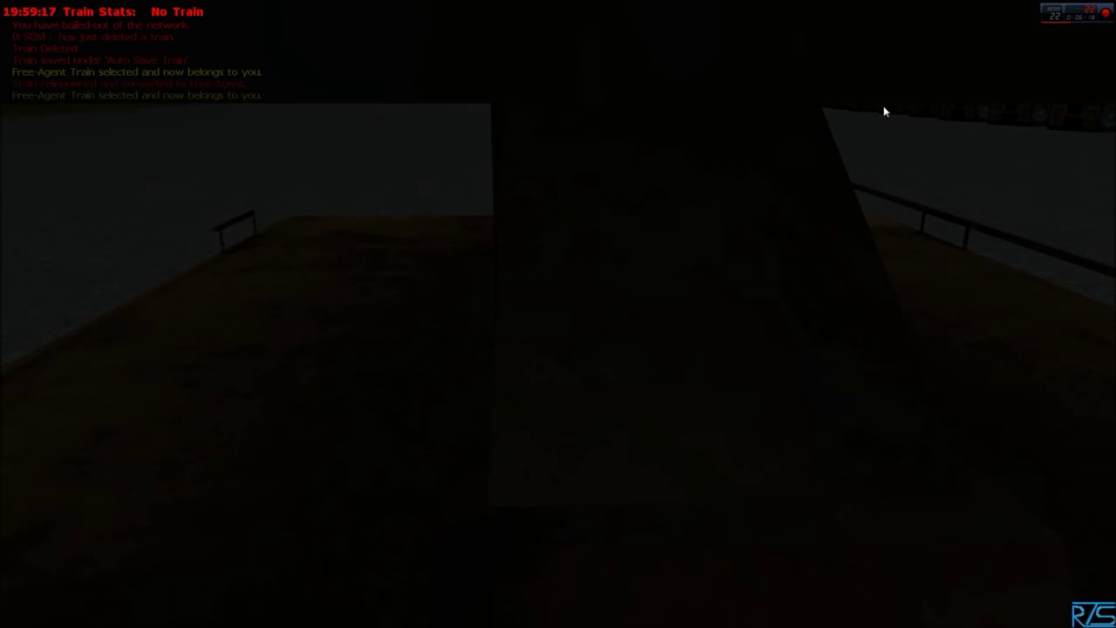
- Check along the newly placed pig train, select its end car and apply the hand brake
{"action": "key", "text": "Up"}
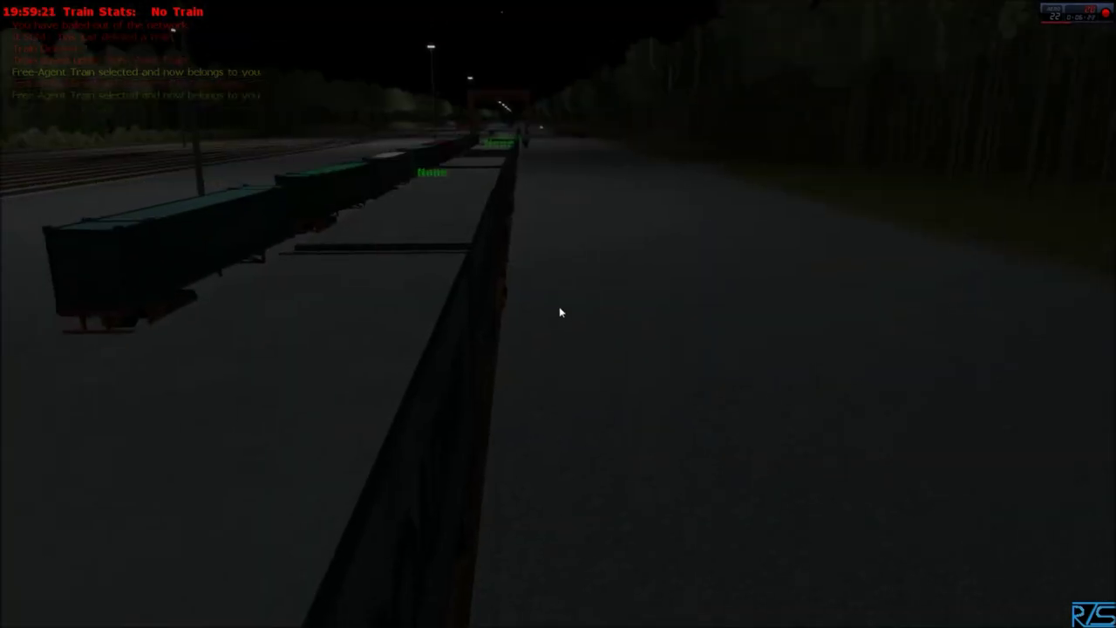
{"action": "key", "text": "Up"}
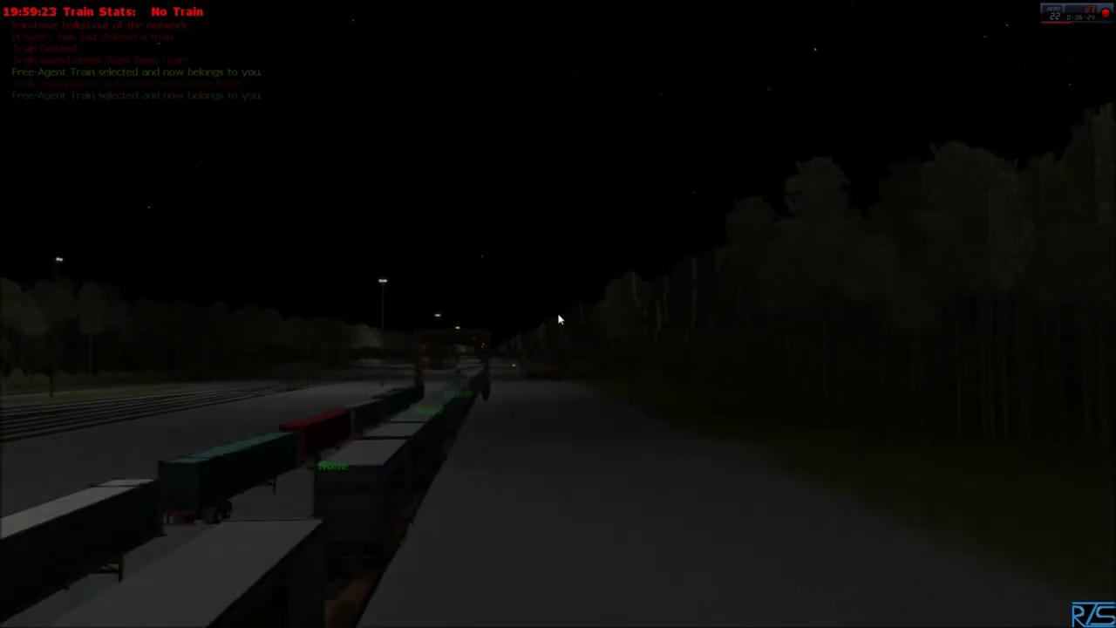
{"action": "key", "text": "Up"}
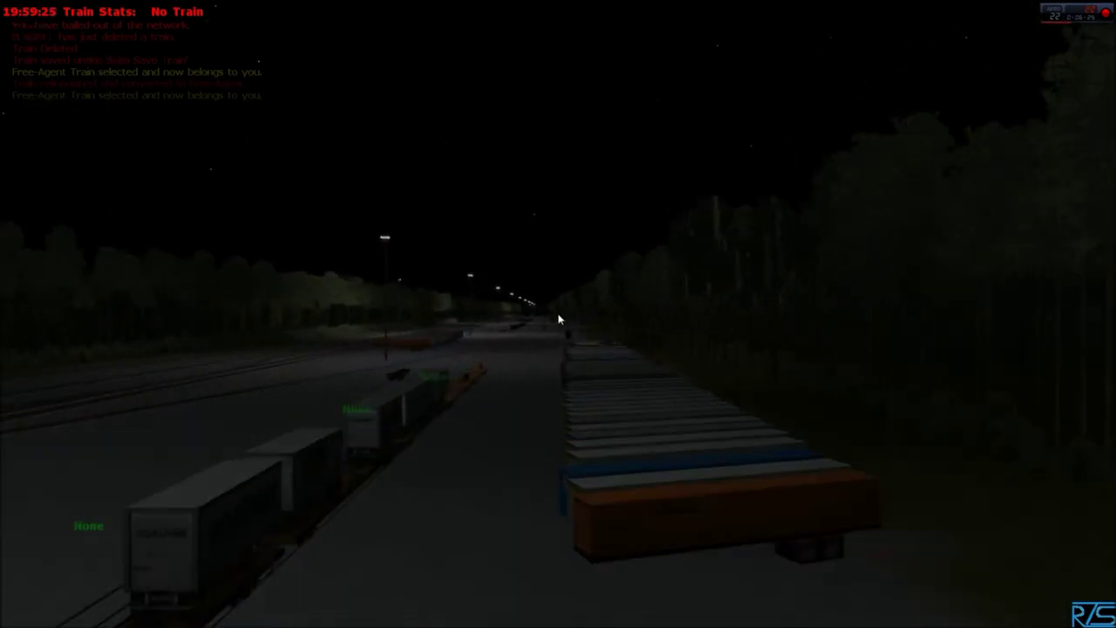
{"action": "key", "text": "Up"}
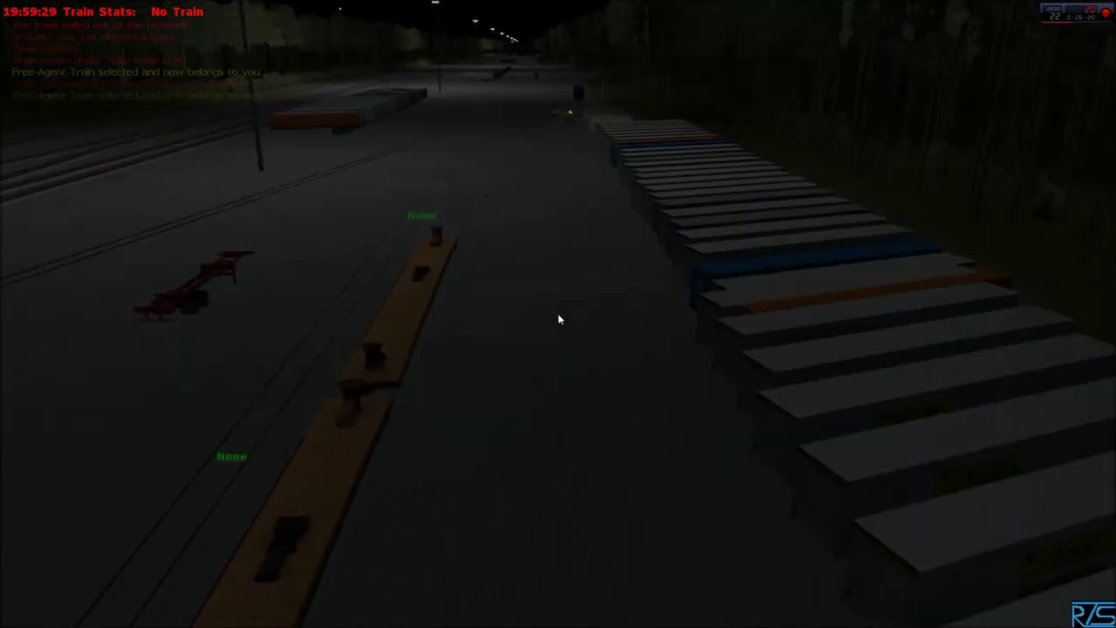
{"action": "mouse_move", "coordinate": [560, 319]}
{"action": "left_mouse_down"}
{"action": "mouse_move", "coordinate": [541, 319]}
{"action": "mouse_move", "coordinate": [560, 319]}
{"action": "left_mouse_up"}
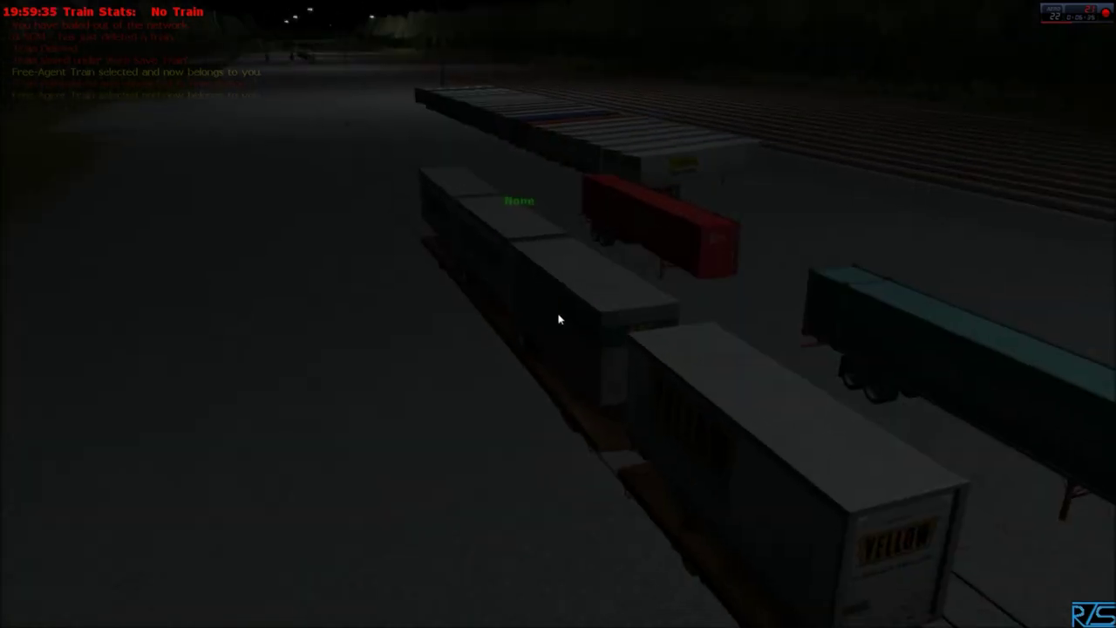
{"action": "left_click", "coordinate": [557, 317]}
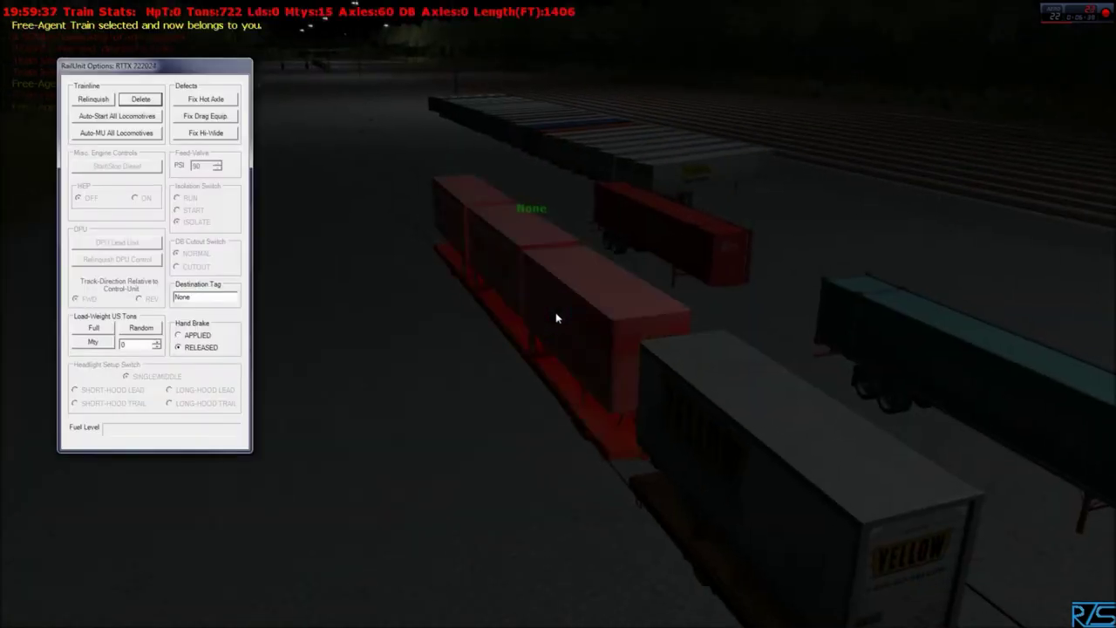
{"action": "left_click", "coordinate": [178, 335]}
- Save the selected train under the name TEMP and delete it from the local world
{"action": "mouse_move", "coordinate": [556, 315]}
{"action": "left_mouse_down"}
{"action": "mouse_move", "coordinate": [543, 287]}
{"action": "mouse_move", "coordinate": [560, 319]}
{"action": "left_mouse_up"}
{"action": "key", "text": "F9"}
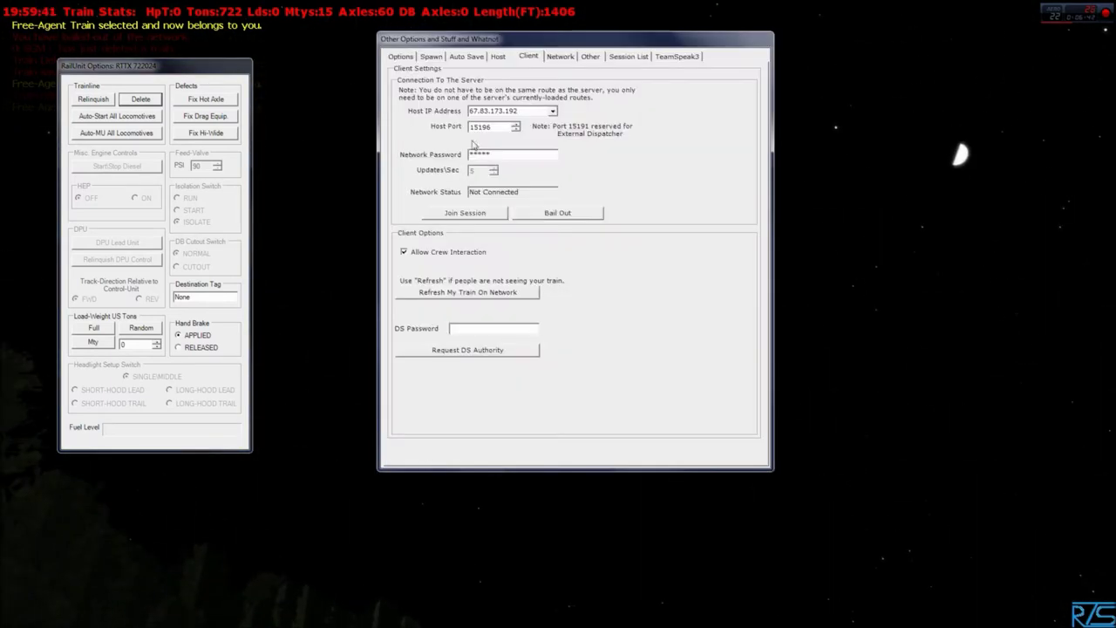
{"action": "left_click", "coordinate": [431, 57]}
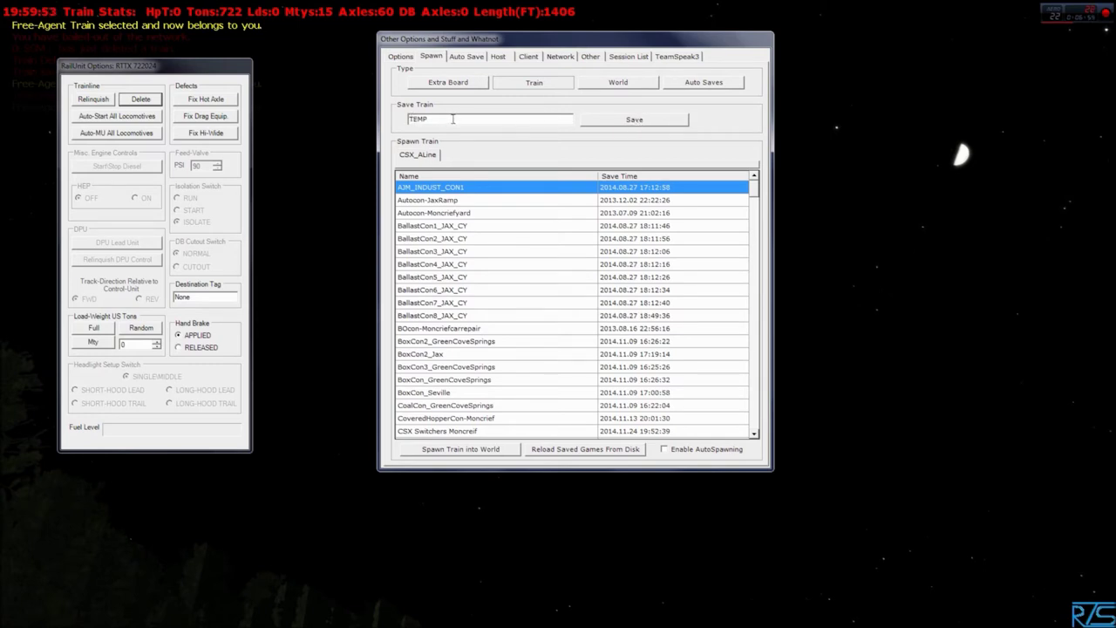
{"action": "left_click", "coordinate": [650, 122]}
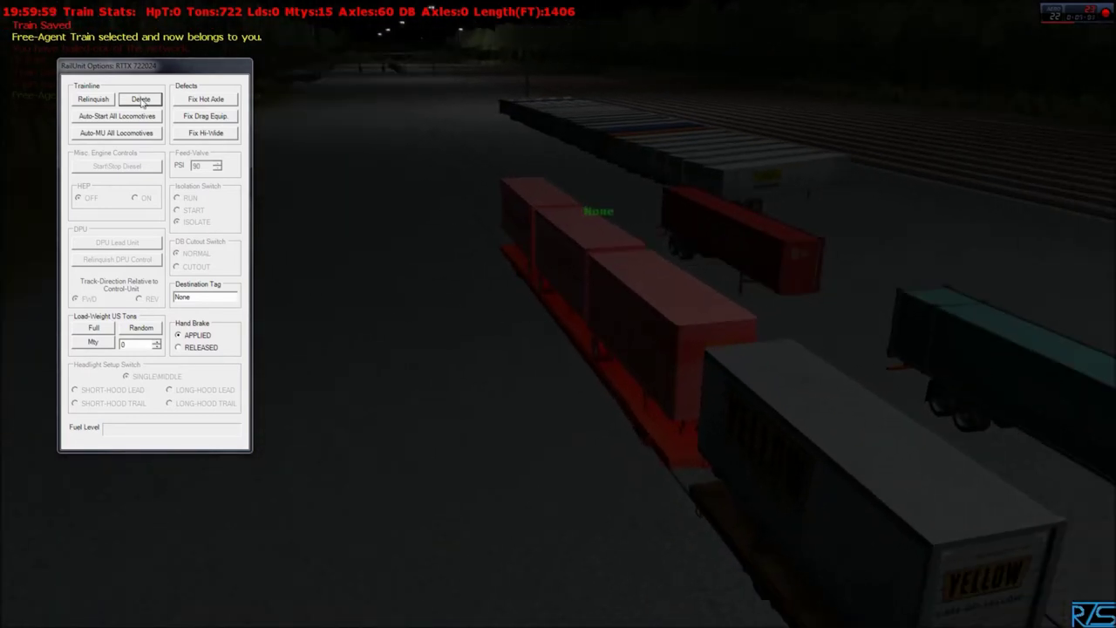
{"action": "left_click", "coordinate": [140, 98]}
{"action": "right_click", "coordinate": [412, 305]}
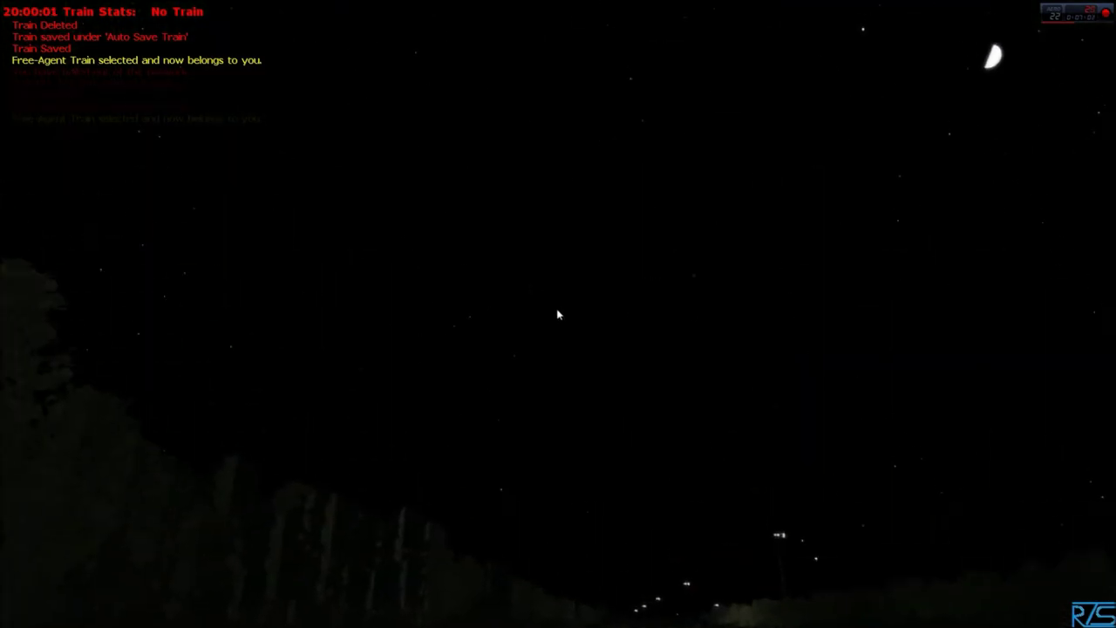
- Join the network session as a client using the already entered host settings, and return to the yard view
{"action": "key", "text": "F10"}
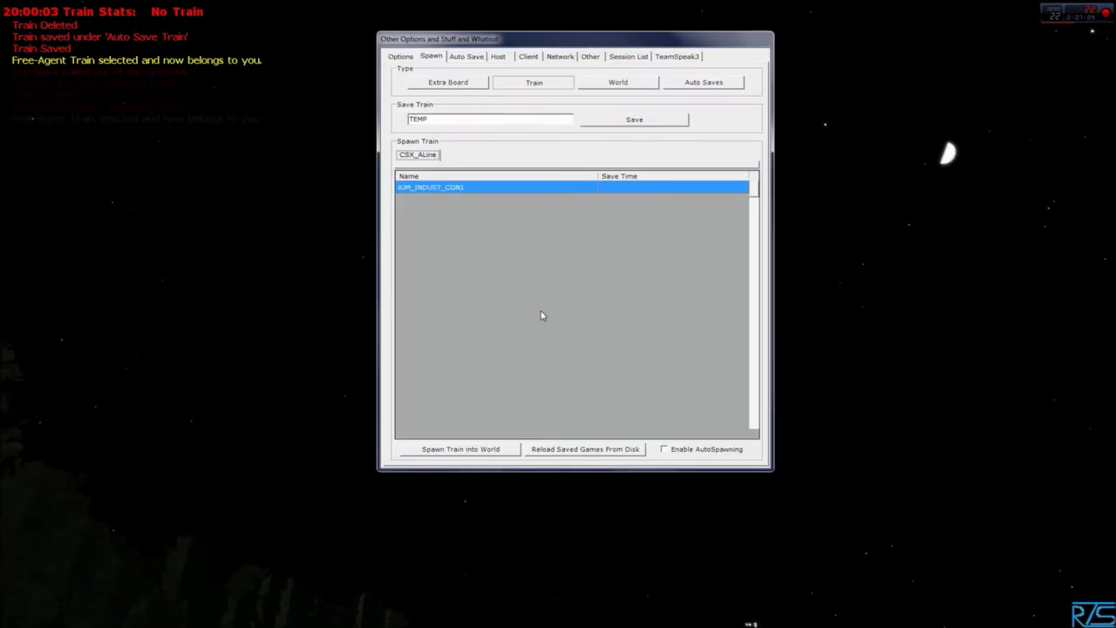
{"action": "left_click", "coordinate": [530, 57]}
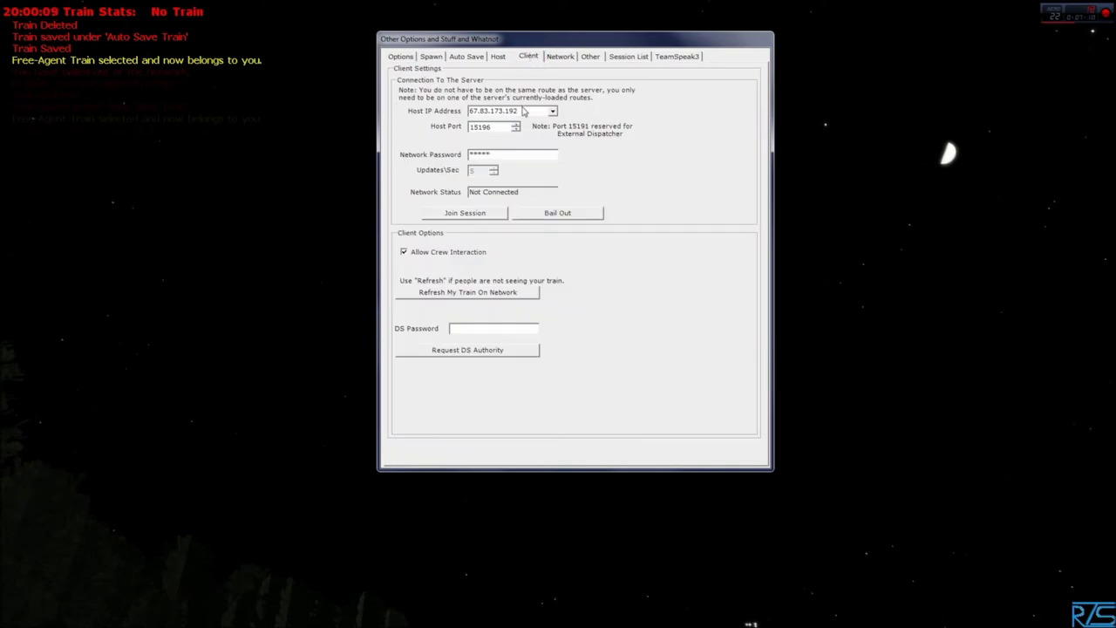
{"action": "left_click", "coordinate": [466, 213]}
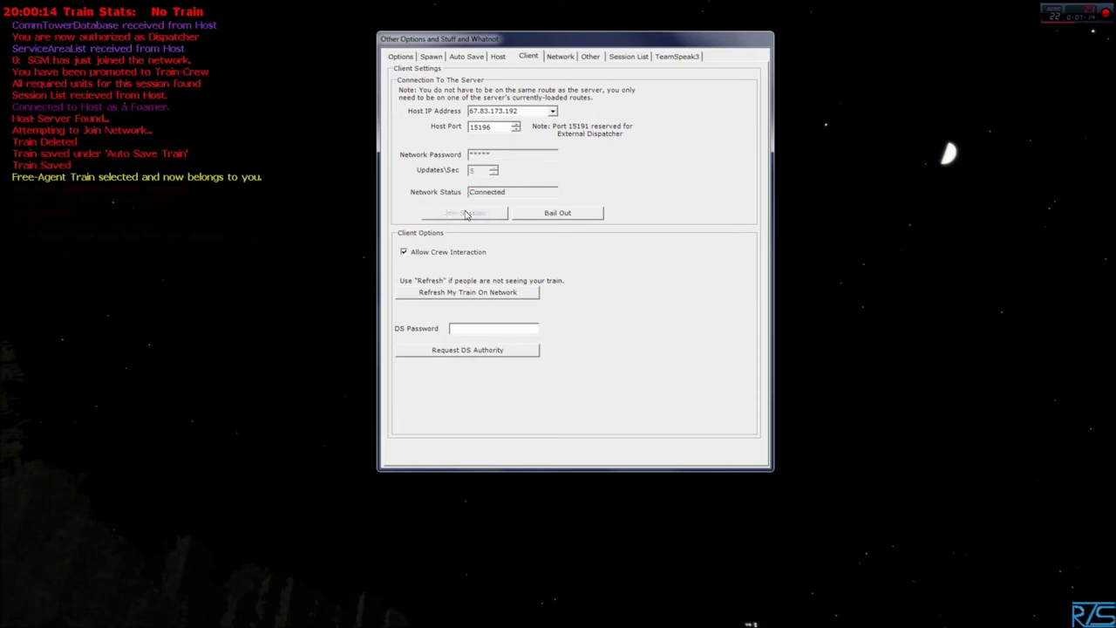
{"action": "key", "text": "F10"}
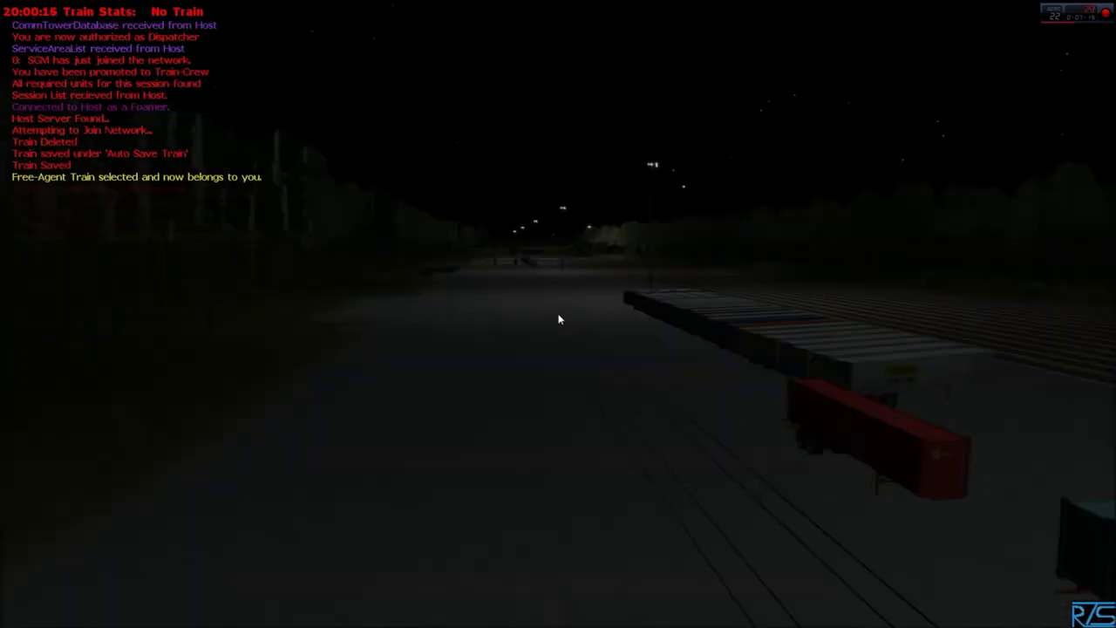
- Spawn the saved TEMP train into the networked world on the empty yard track
{"action": "mouse_move", "coordinate": [558, 314]}
{"action": "left_mouse_down"}
{"action": "mouse_move", "coordinate": [586, 315]}
{"action": "mouse_move", "coordinate": [558, 314]}
{"action": "left_mouse_up"}
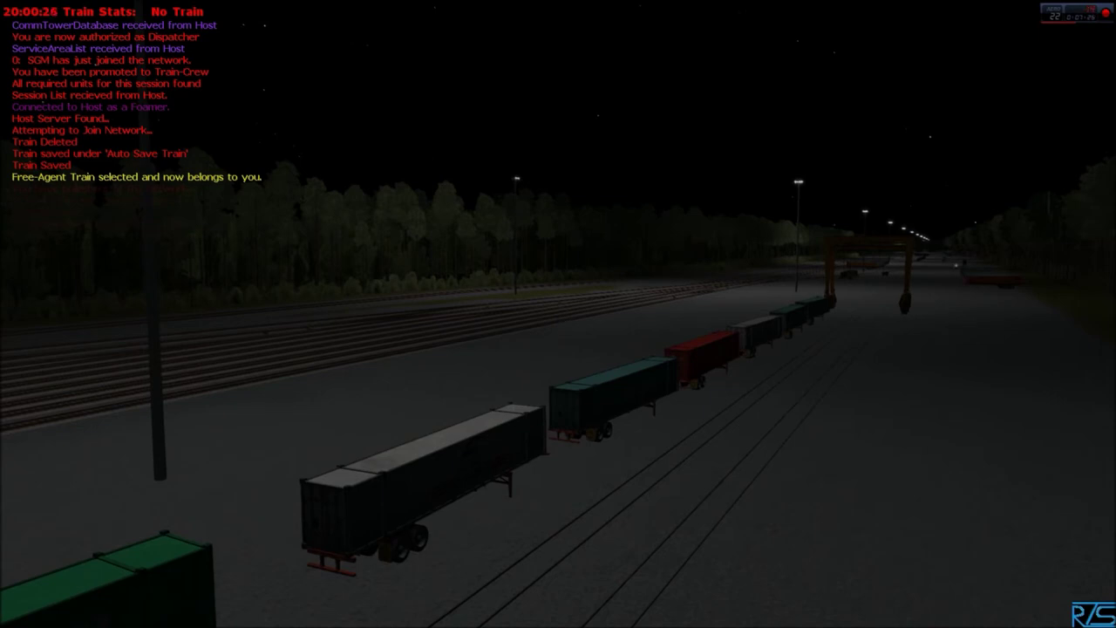
{"action": "mouse_move", "coordinate": [558, 319]}
{"action": "left_mouse_down"}
{"action": "mouse_move", "coordinate": [269, 326]}
{"action": "mouse_move", "coordinate": [560, 319]}
{"action": "left_mouse_up"}
{"action": "left_click_drag", "start_coordinate": [345, 302], "coordinate": [560, 319]}
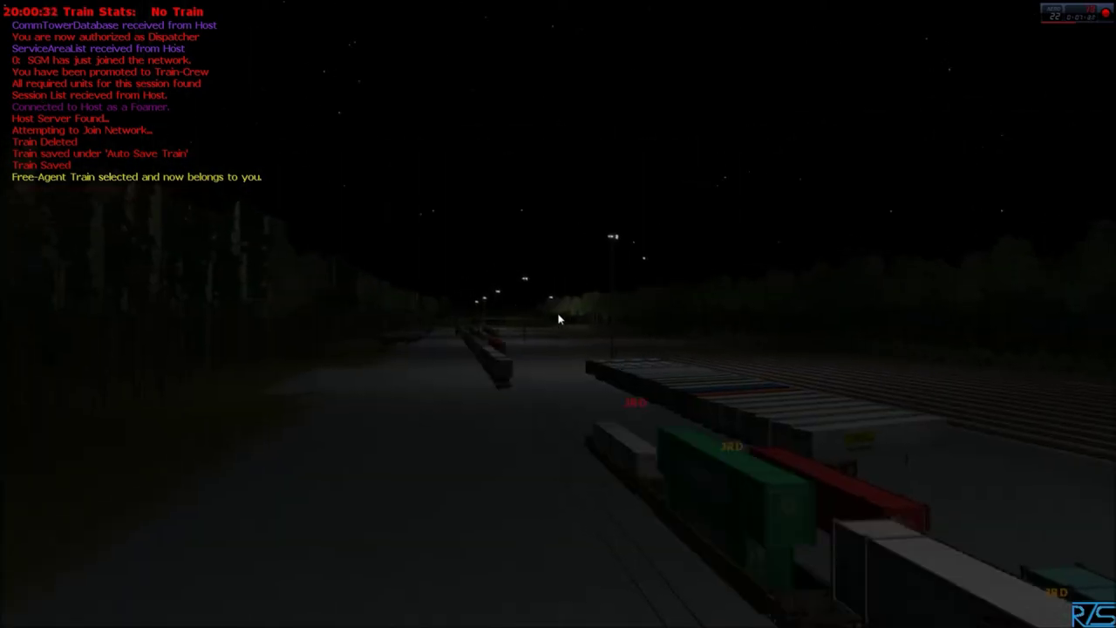
{"action": "key", "text": "F10"}
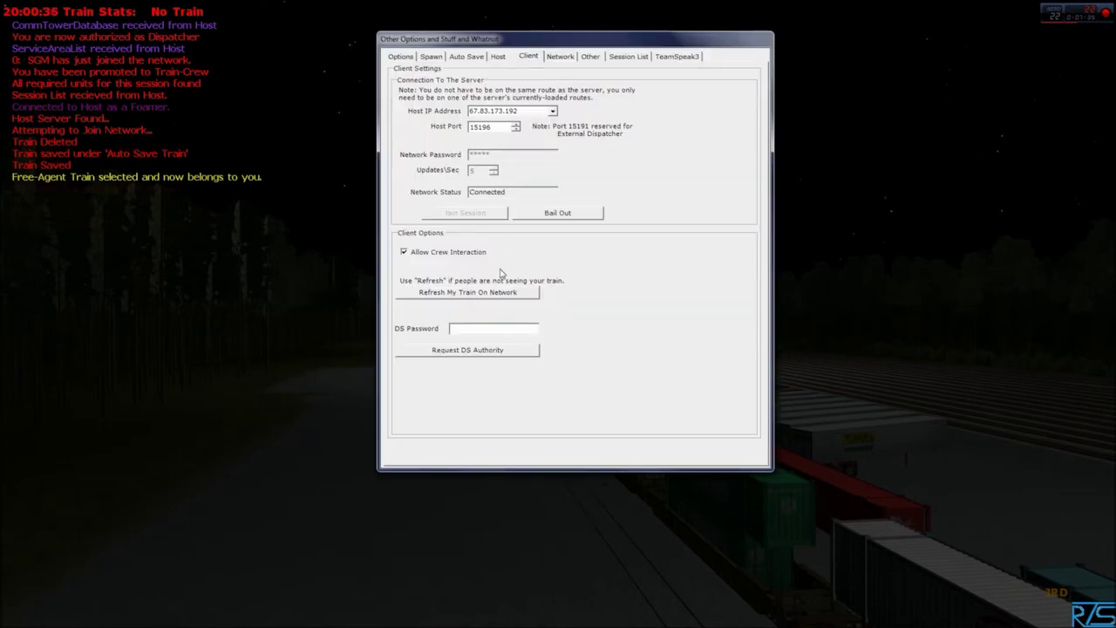
{"action": "left_click", "coordinate": [432, 58]}
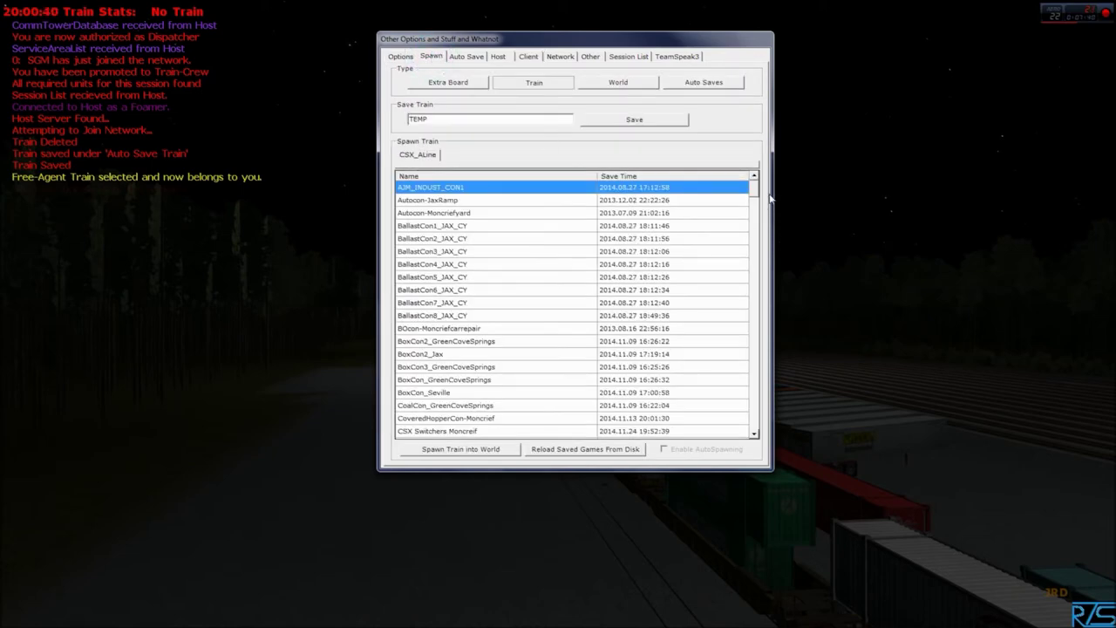
{"action": "left_click_drag", "start_coordinate": [757, 192], "coordinate": [743, 436]}
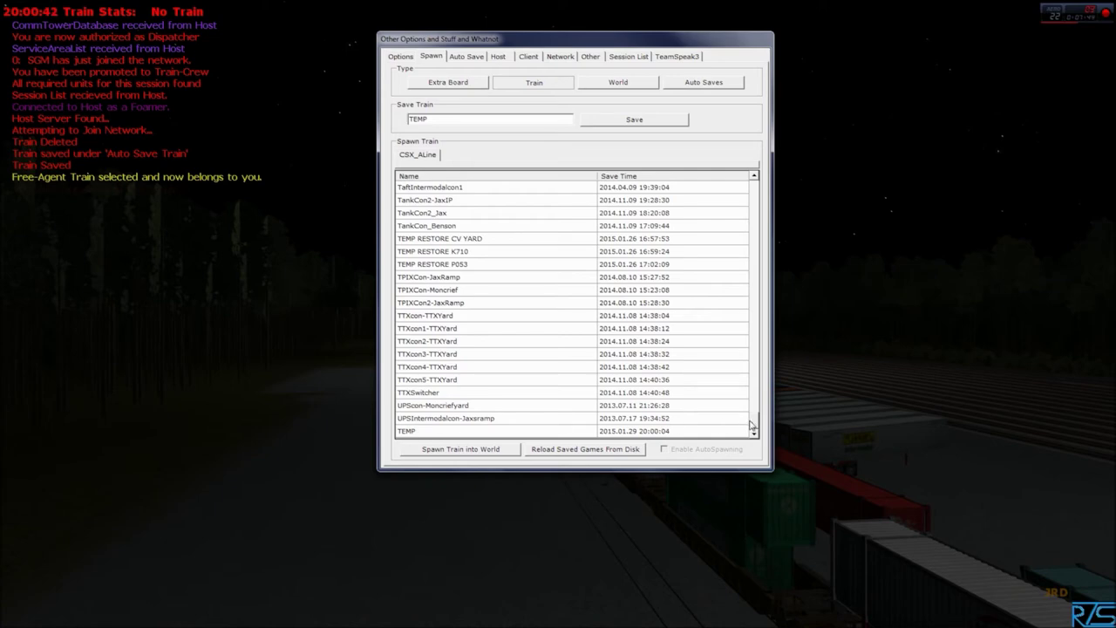
{"action": "mouse_move", "coordinate": [756, 423]}
{"action": "left_mouse_down"}
{"action": "mouse_move", "coordinate": [768, 166]}
{"action": "mouse_move", "coordinate": [755, 428]}
{"action": "left_mouse_up"}
{"action": "left_click", "coordinate": [414, 433]}
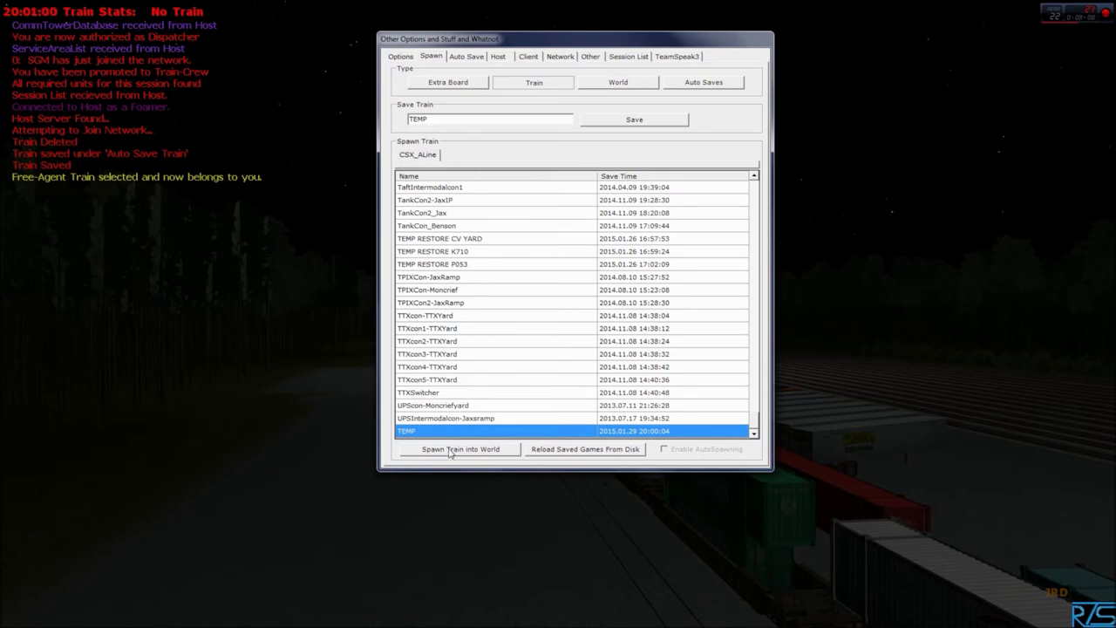
{"action": "left_click", "coordinate": [450, 449]}
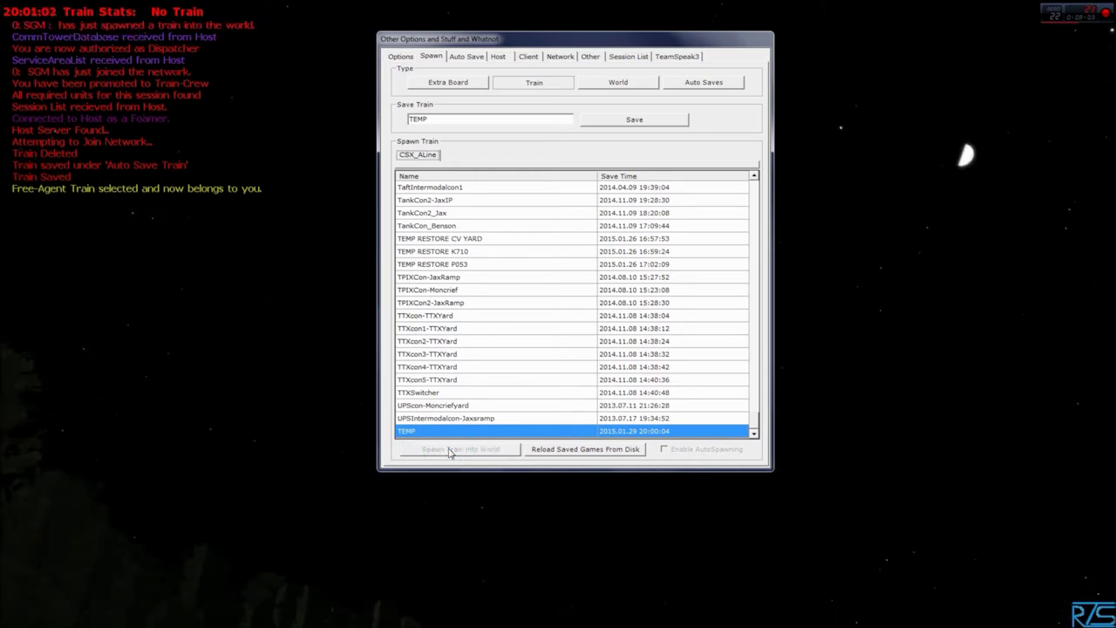
{"action": "key", "text": "F9"}
{"action": "mouse_move", "coordinate": [560, 435]}
{"action": "left_mouse_down"}
{"action": "mouse_move", "coordinate": [558, 315]}
{"action": "mouse_move", "coordinate": [662, 324]}
{"action": "mouse_move", "coordinate": [560, 319]}
{"action": "left_mouse_up"}
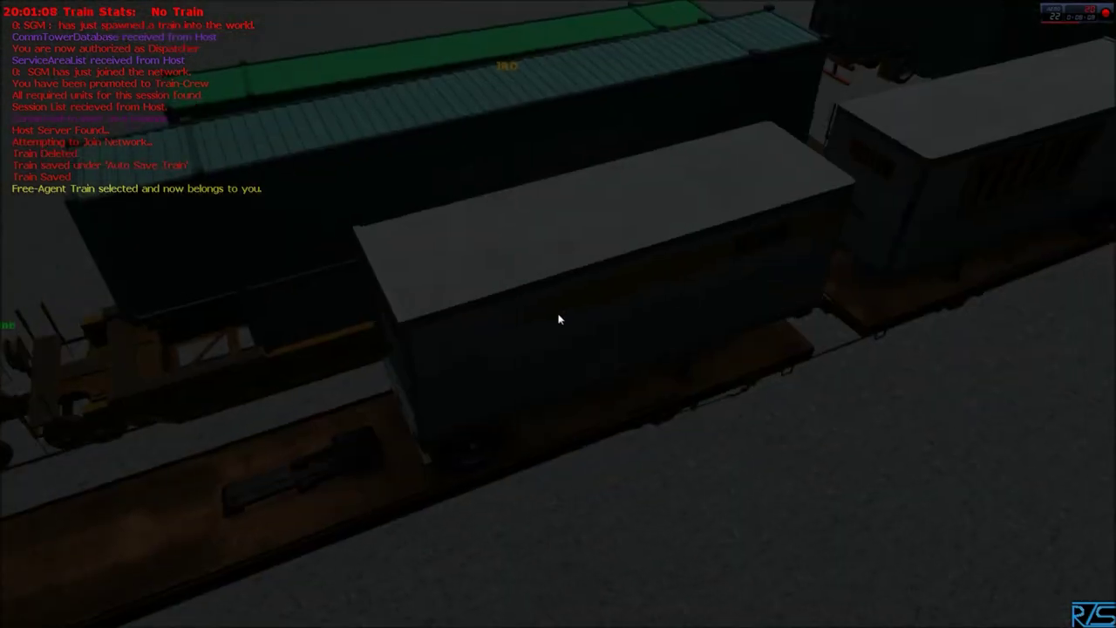
- Switch to Chrome and pick the Jax Ramp Q174(SAV) tag in row 1314 of the Run8 NewEmpties sheet
{"action": "key", "text": "super"}
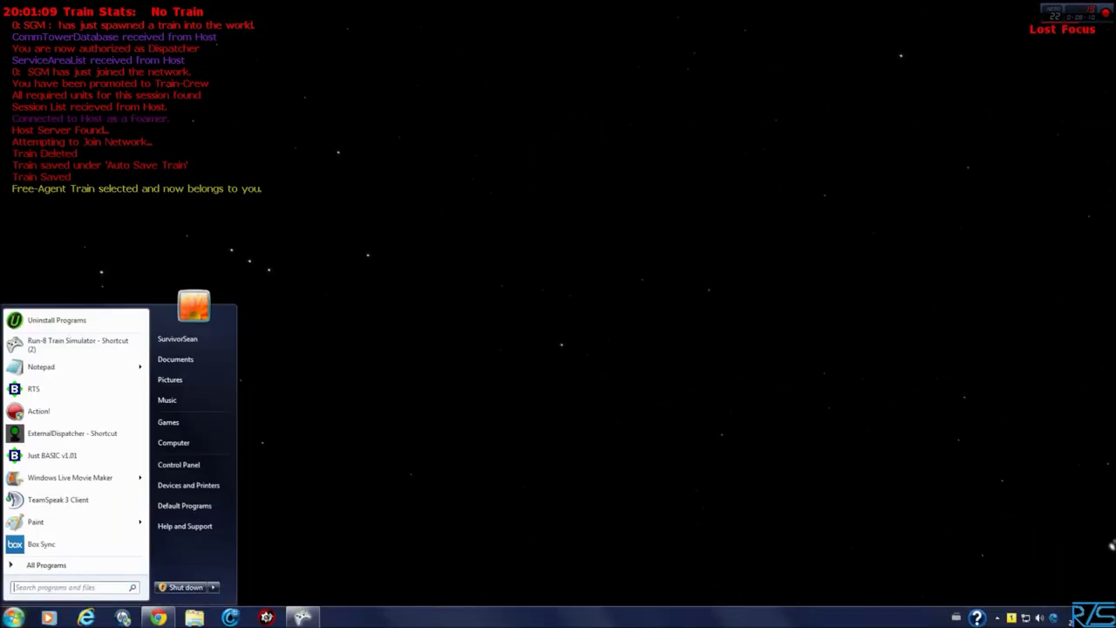
{"action": "left_click", "coordinate": [159, 619]}
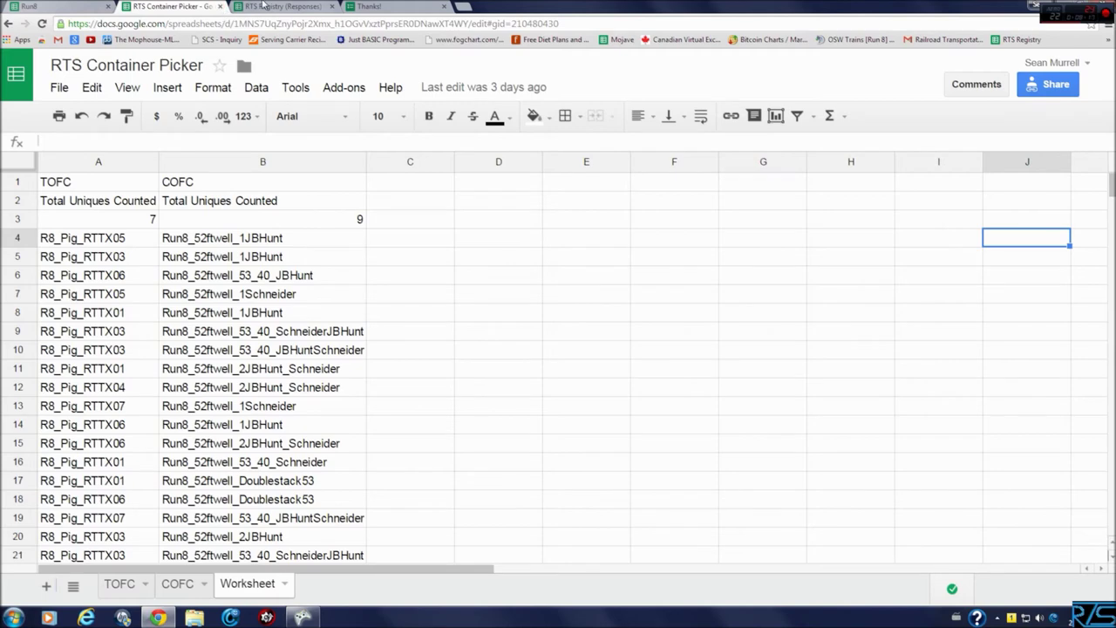
{"action": "left_click", "coordinate": [277, 6]}
{"action": "left_click", "coordinate": [354, 6]}
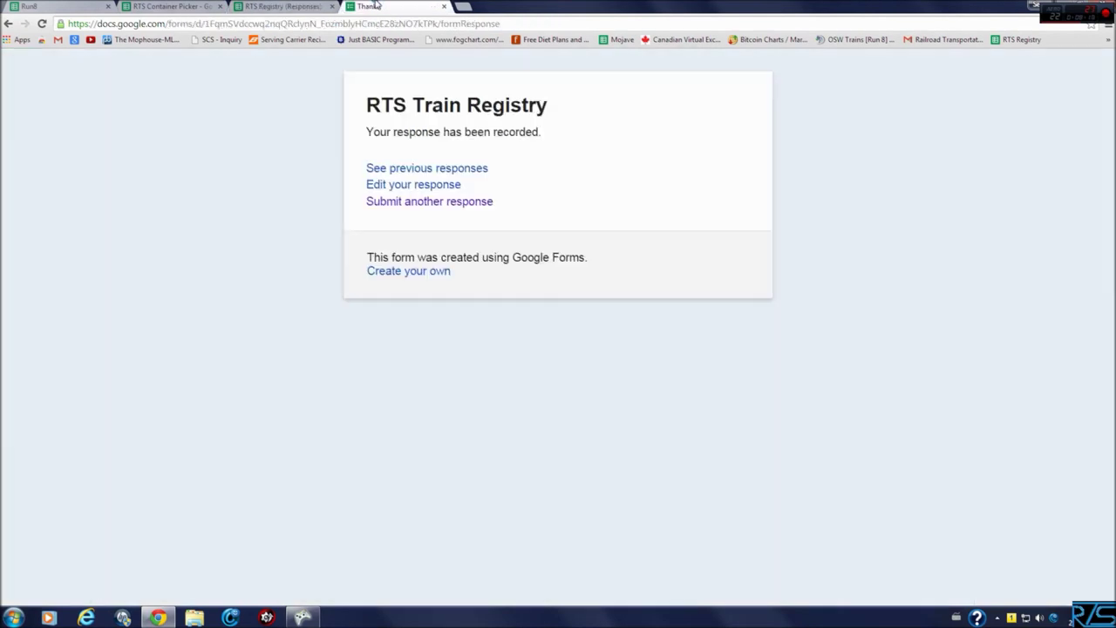
{"action": "left_click", "coordinate": [27, 7]}
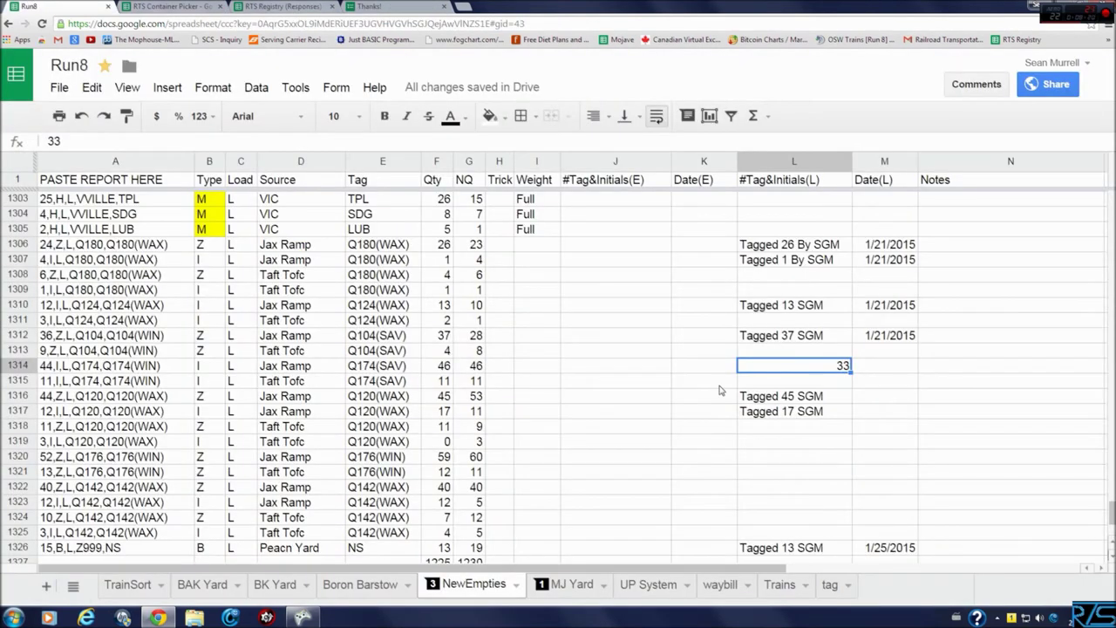
{"action": "left_click", "coordinate": [389, 368]}
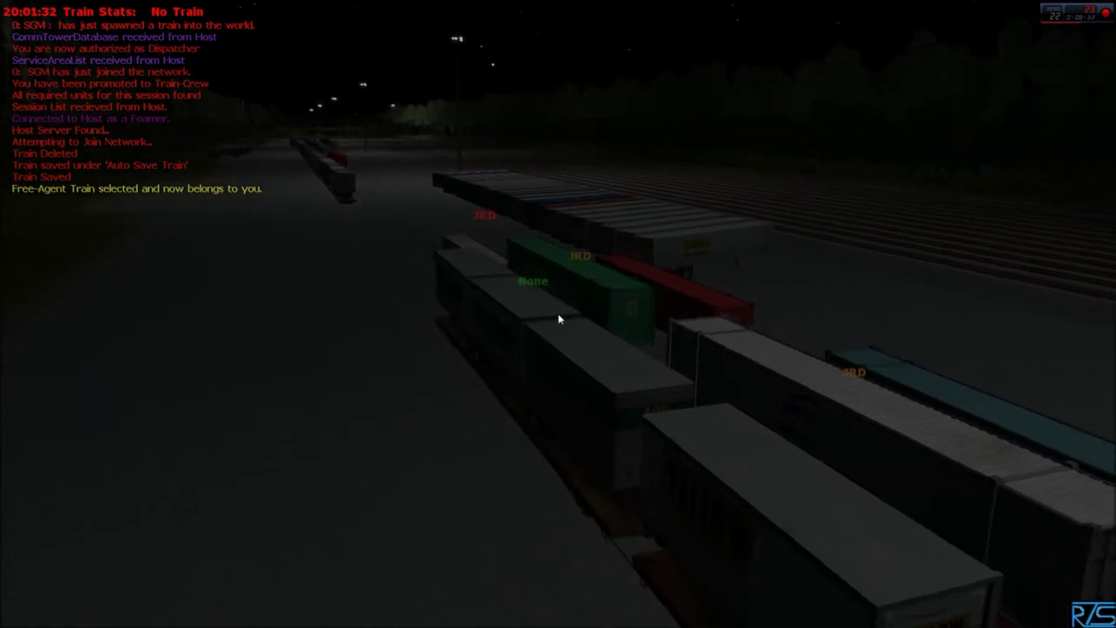
- Return to Run 8, set the destination tag of car RTTX 369038 to Q174(SAV) and give it a random load weight
{"action": "left_click", "coordinate": [531, 323]}
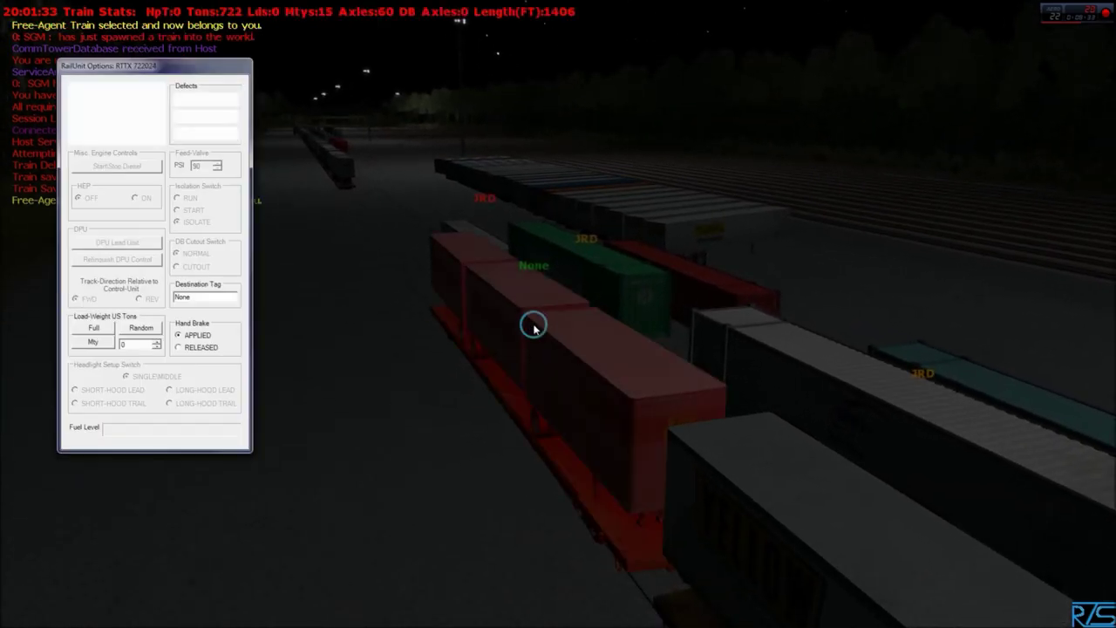
{"action": "double_click", "coordinate": [199, 297]}
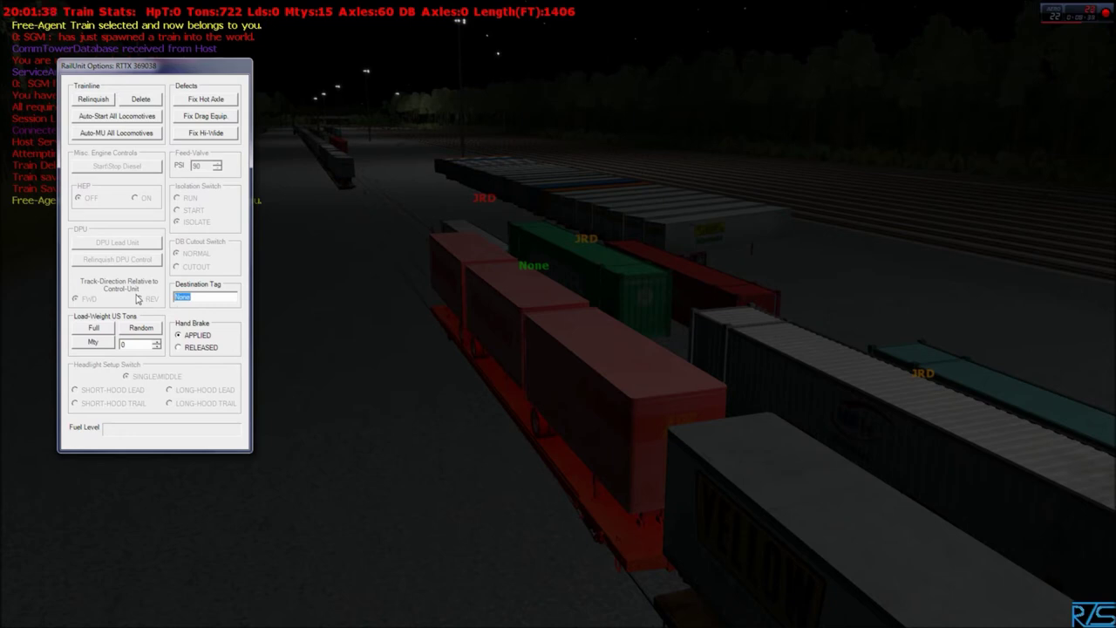
{"action": "type", "text": "Q174(SAV)"}
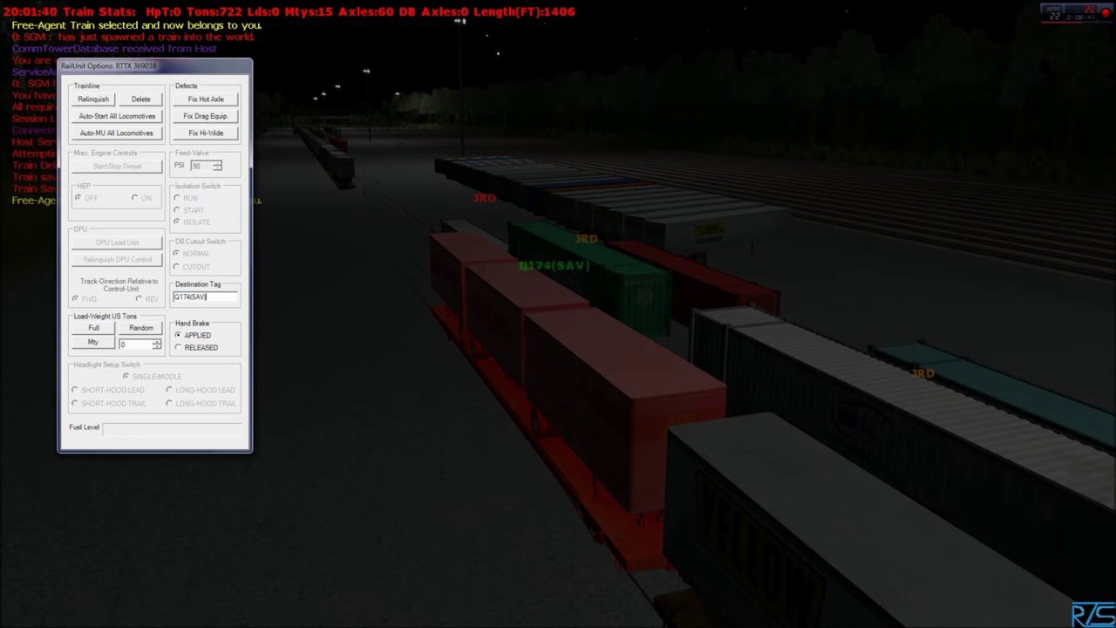
{"action": "left_click", "coordinate": [141, 328]}
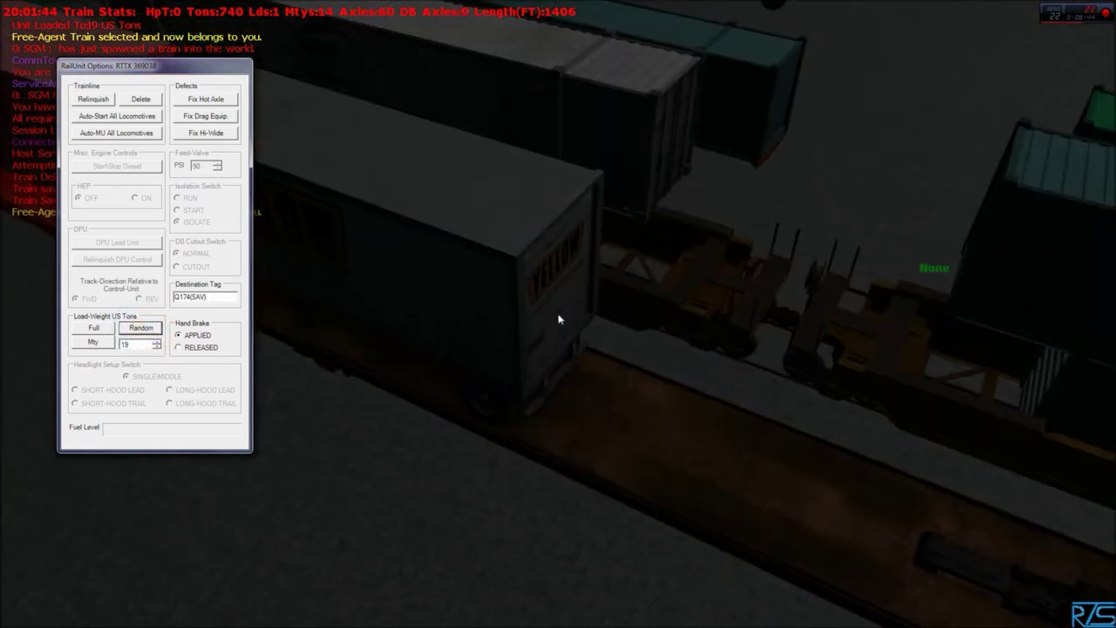
- Set the destination tag of car RTTX 972514 to Q174(SAV) and give it a random load weight
{"action": "left_click", "coordinate": [685, 409]}
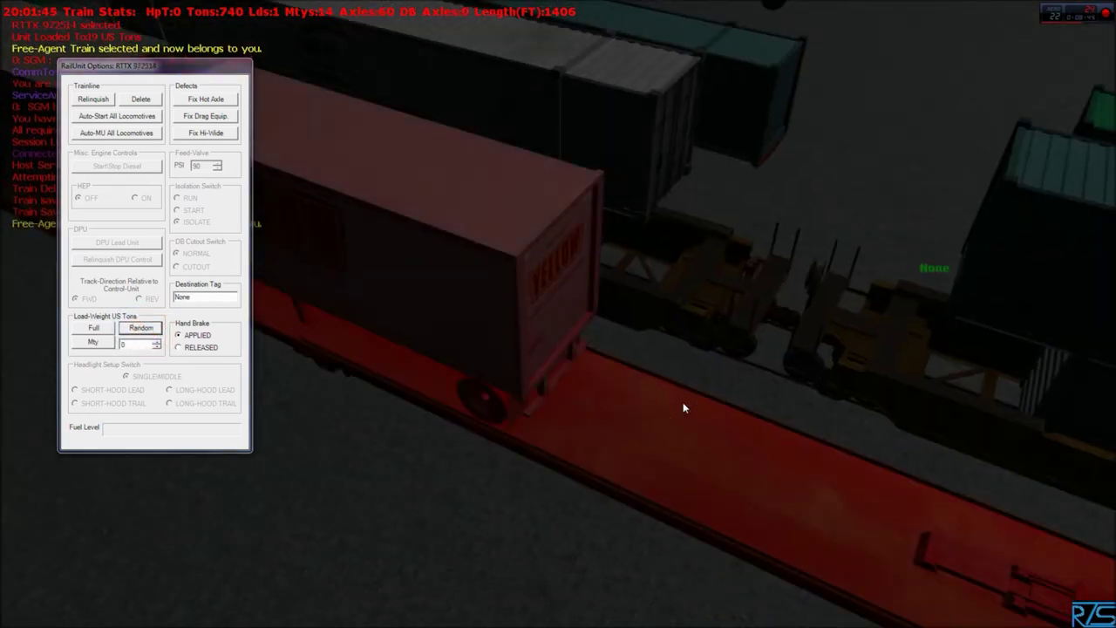
{"action": "double_click", "coordinate": [200, 296]}
{"action": "type", "text": "Q174(SAV)"}
{"action": "left_click", "coordinate": [138, 328]}
- Set the destination tag of car RTTX 116671 to Q174(SAV) and give it a random load weight
{"action": "left_click_drag", "start_coordinate": [558, 316], "coordinate": [558, 316]}
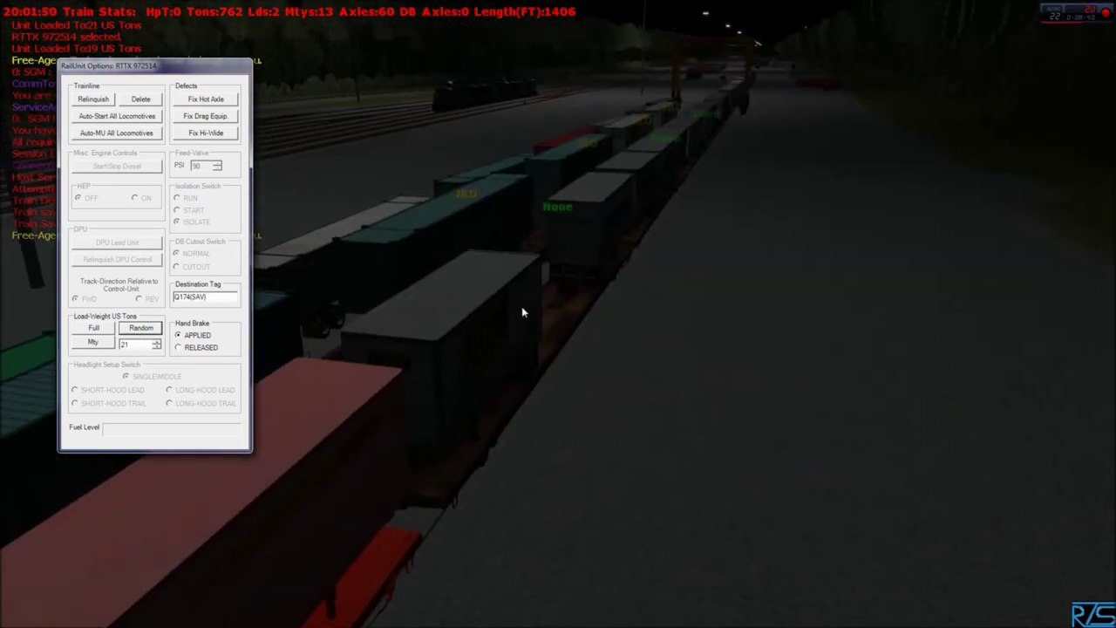
{"action": "left_click", "coordinate": [522, 312]}
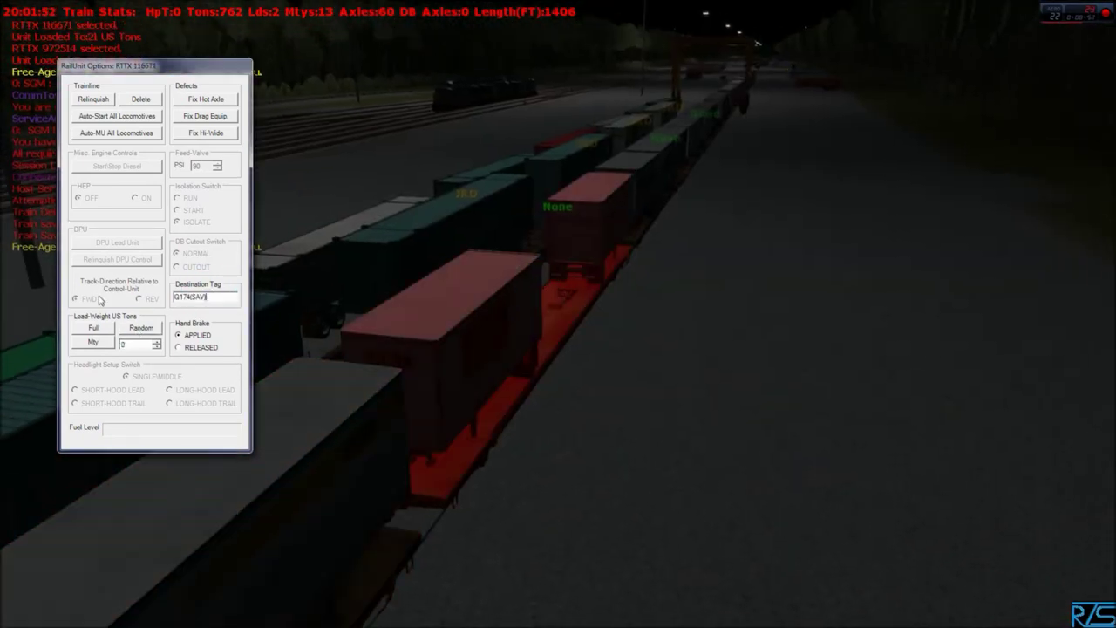
{"action": "left_click", "coordinate": [141, 329]}
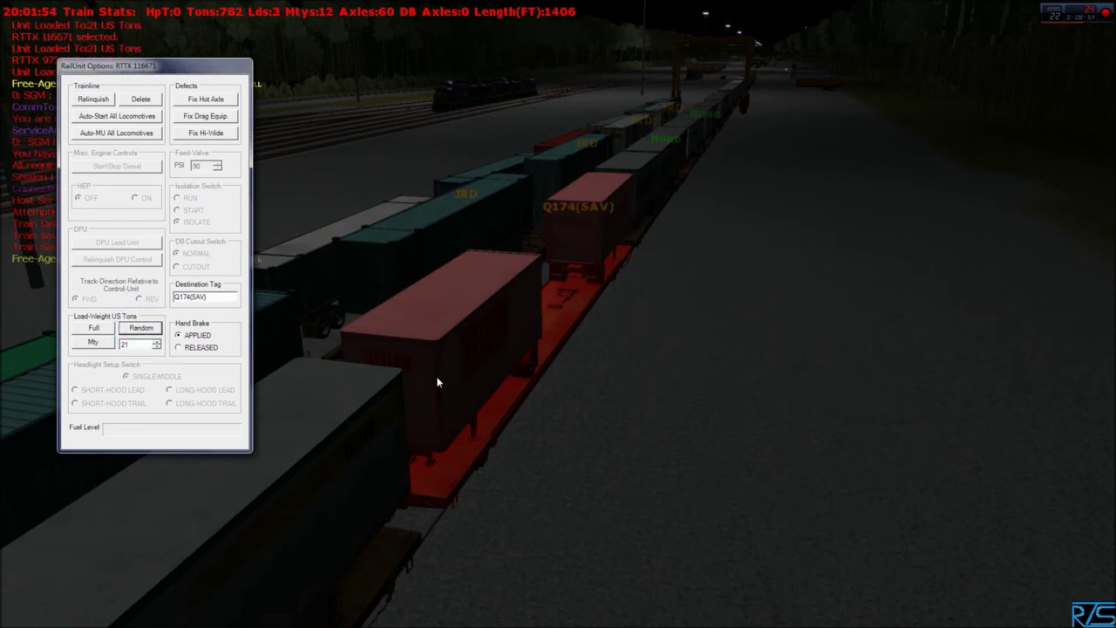
- Set the destination tag of car RTTX 743895 to Q174(SAV) and give it a random load weight
{"action": "left_click", "coordinate": [583, 416]}
{"action": "left_click_drag", "start_coordinate": [584, 416], "coordinate": [559, 317]}
{"action": "key", "text": "Up"}
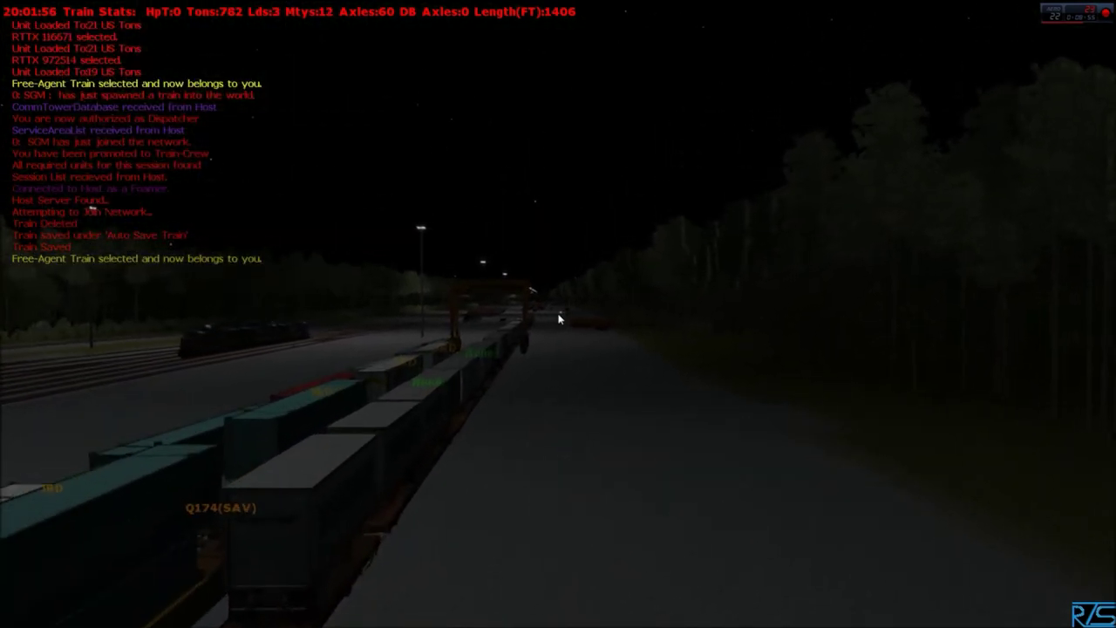
{"action": "left_click", "coordinate": [392, 424]}
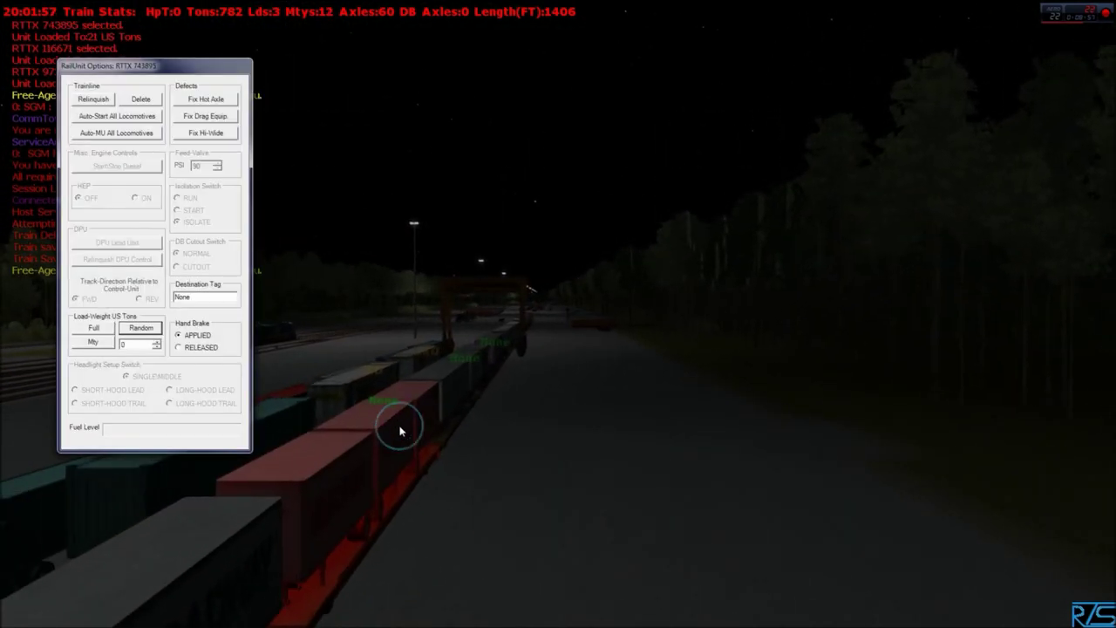
{"action": "double_click", "coordinate": [212, 295]}
{"action": "type", "text": "Q174(SAV)"}
{"action": "left_click", "coordinate": [144, 329]}
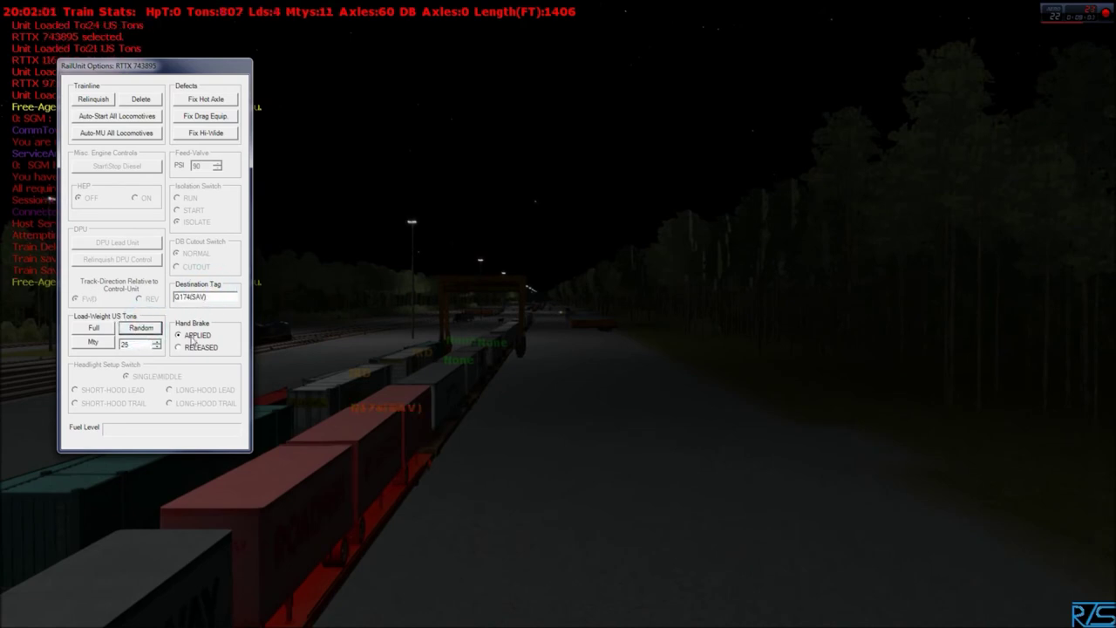
- Set the destination tag of car RTTX 246016 to Q174(SAV) and give it a random load weight
{"action": "left_click", "coordinate": [462, 382]}
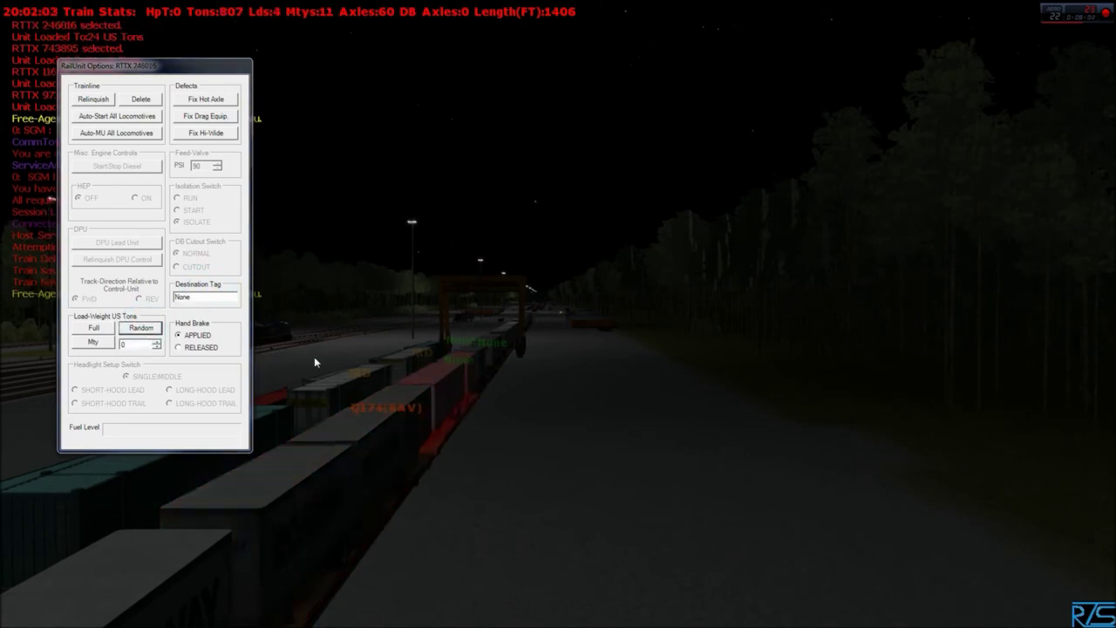
{"action": "double_click", "coordinate": [201, 297]}
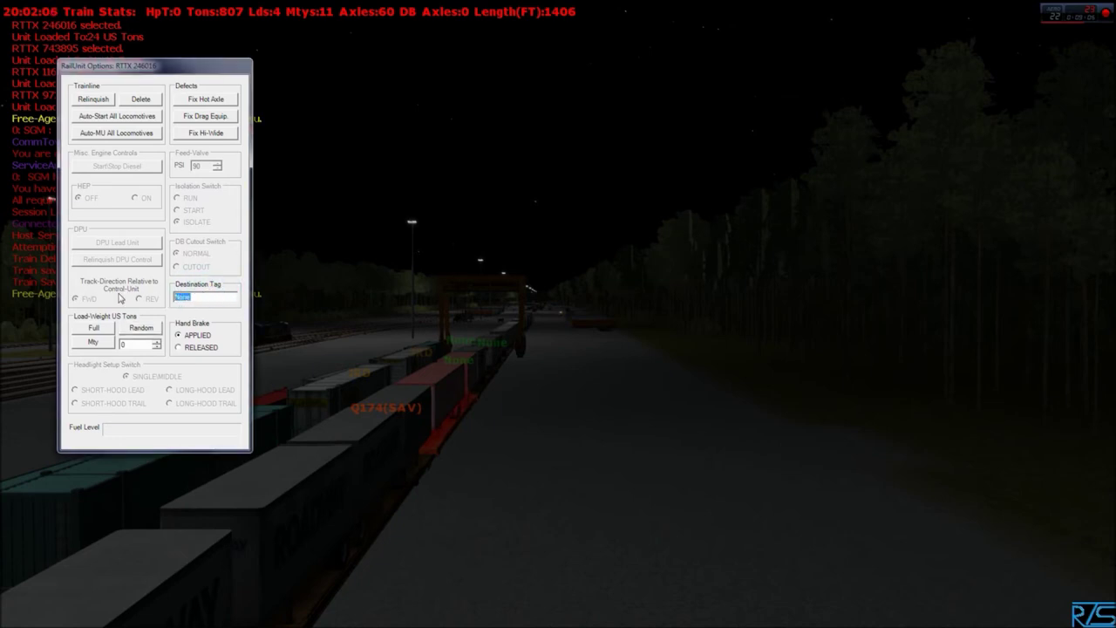
{"action": "type", "text": "Q174(SAV)"}
{"action": "left_click", "coordinate": [141, 328]}
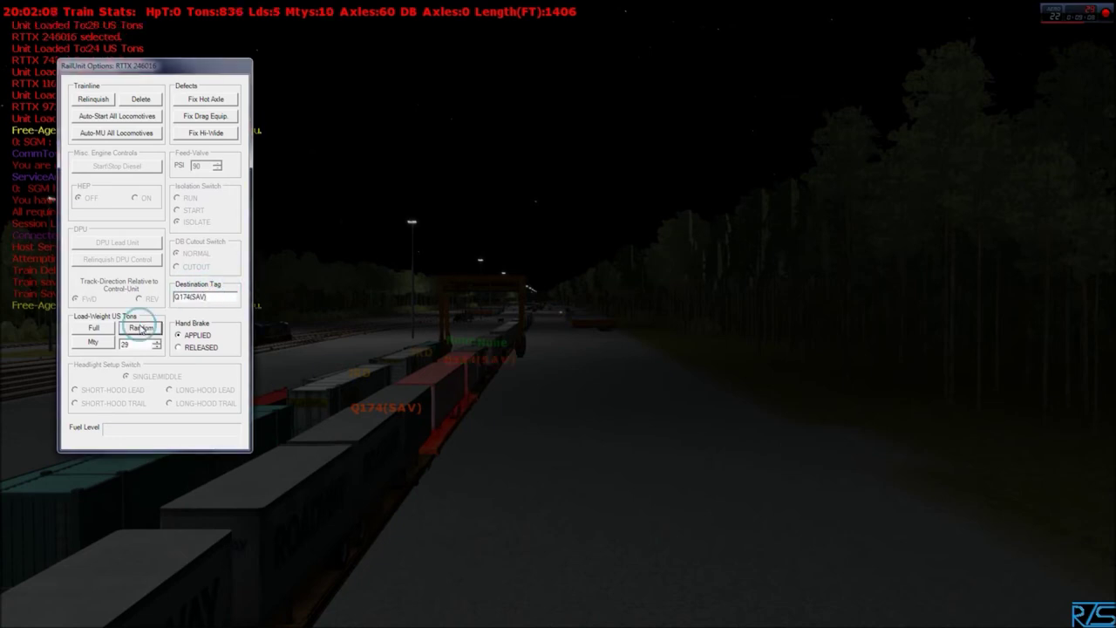
- Set the destination tag of car RTTX 316931 to Q174(SAV) and give it a random load weight
{"action": "key", "text": "Up"}
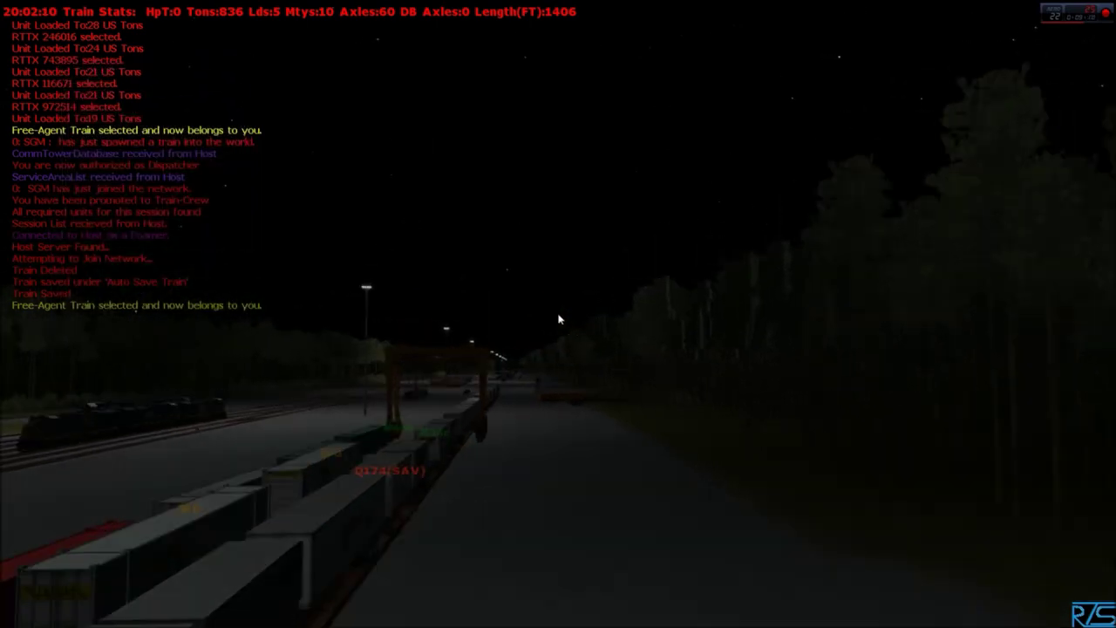
{"action": "left_click", "coordinate": [388, 495]}
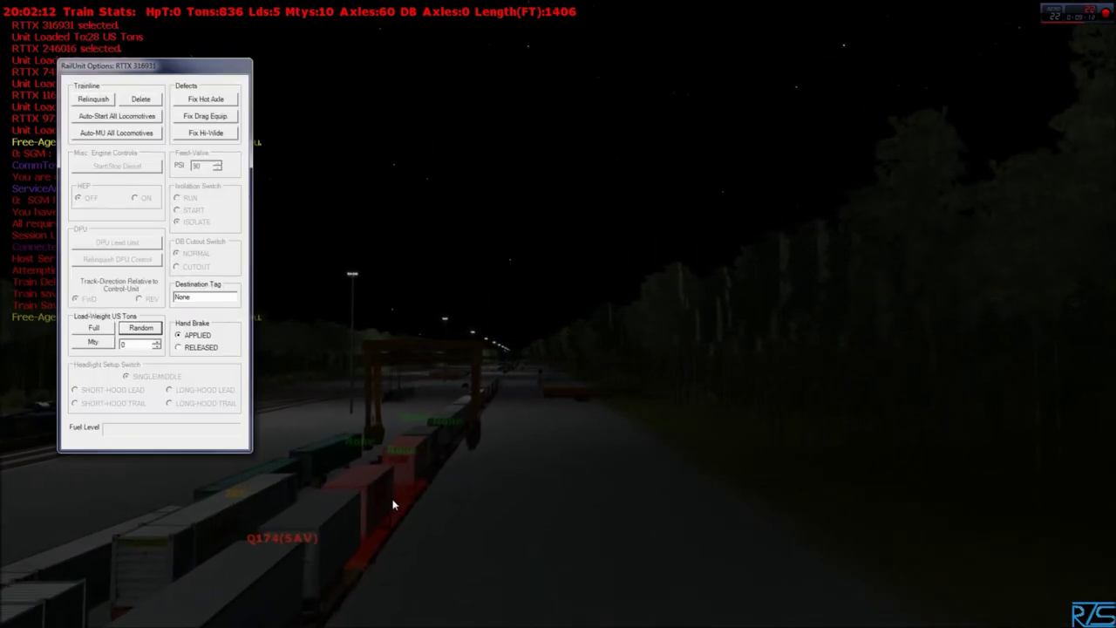
{"action": "double_click", "coordinate": [204, 297]}
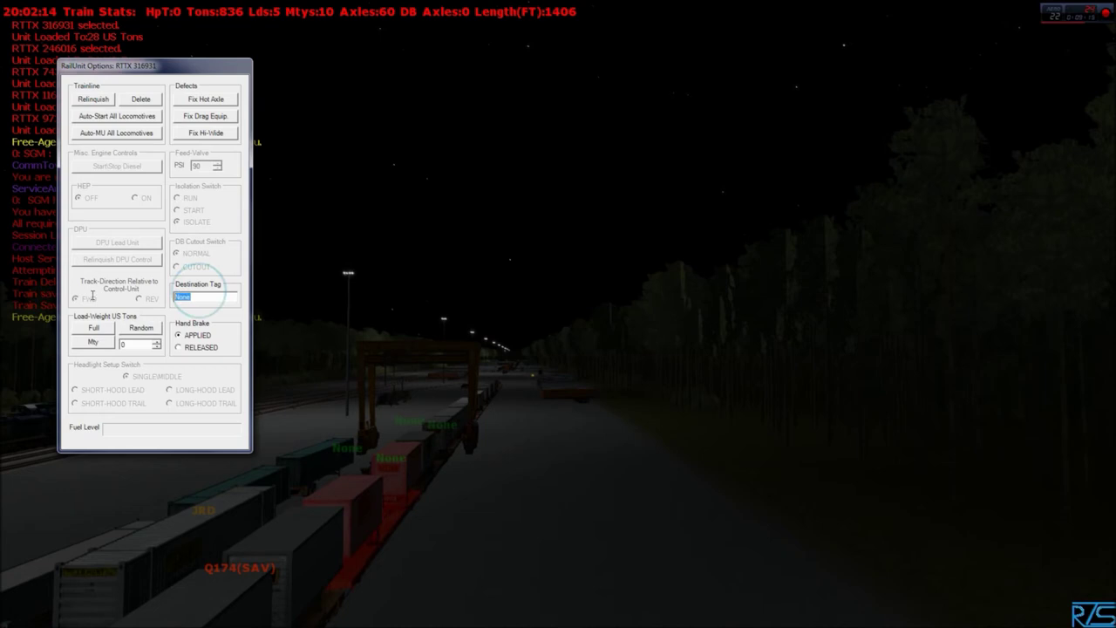
{"action": "type", "text": "Q174(SAV)"}
{"action": "left_click", "coordinate": [138, 333]}
- Set the destination tag of car RTTX 511640 to Q174(SAV) and give it a random load weight
{"action": "left_click", "coordinate": [438, 455]}
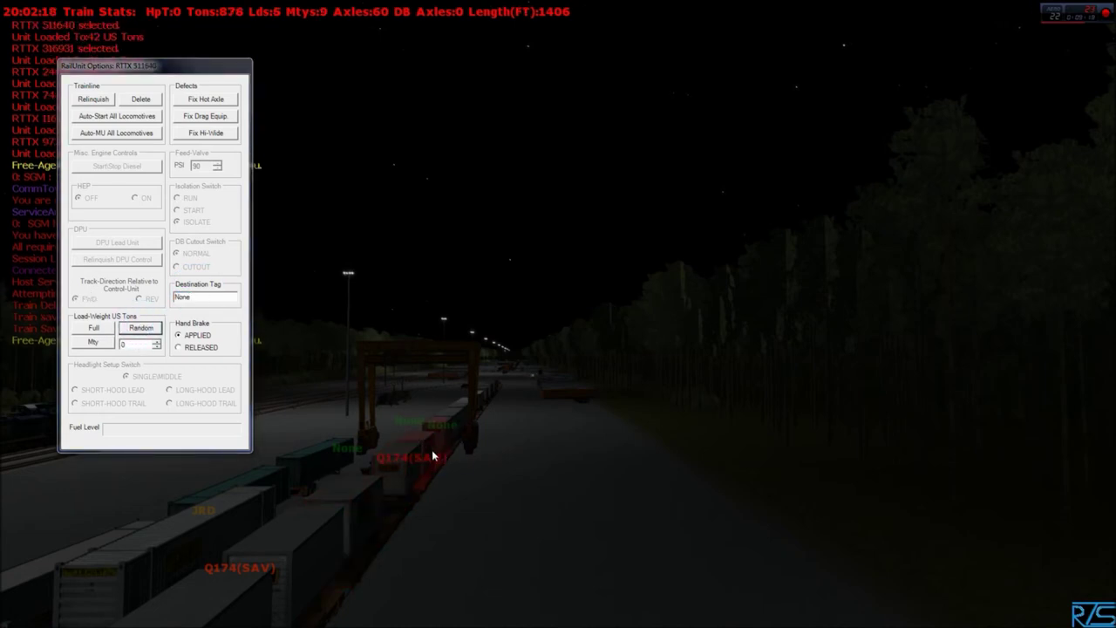
{"action": "double_click", "coordinate": [208, 296]}
{"action": "type", "text": "Q174(SAV)"}
{"action": "left_click", "coordinate": [141, 329]}
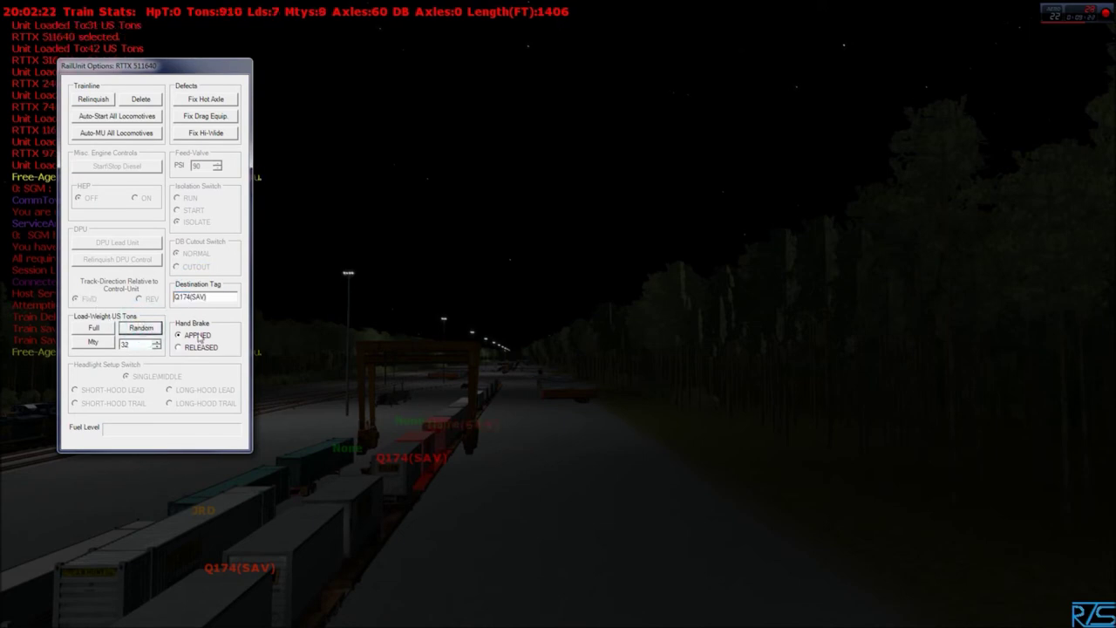
- Set the destination tag of car RTTX 911253 to Q174(SAV) and give it a random load weight
{"action": "key", "text": "Up"}
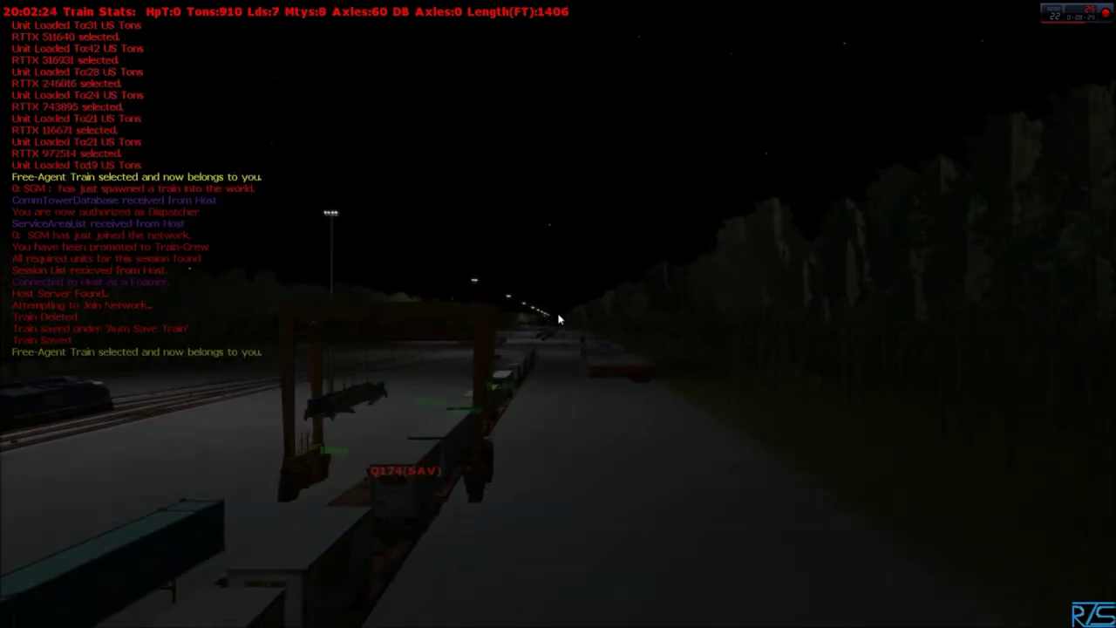
{"action": "key", "text": "Up"}
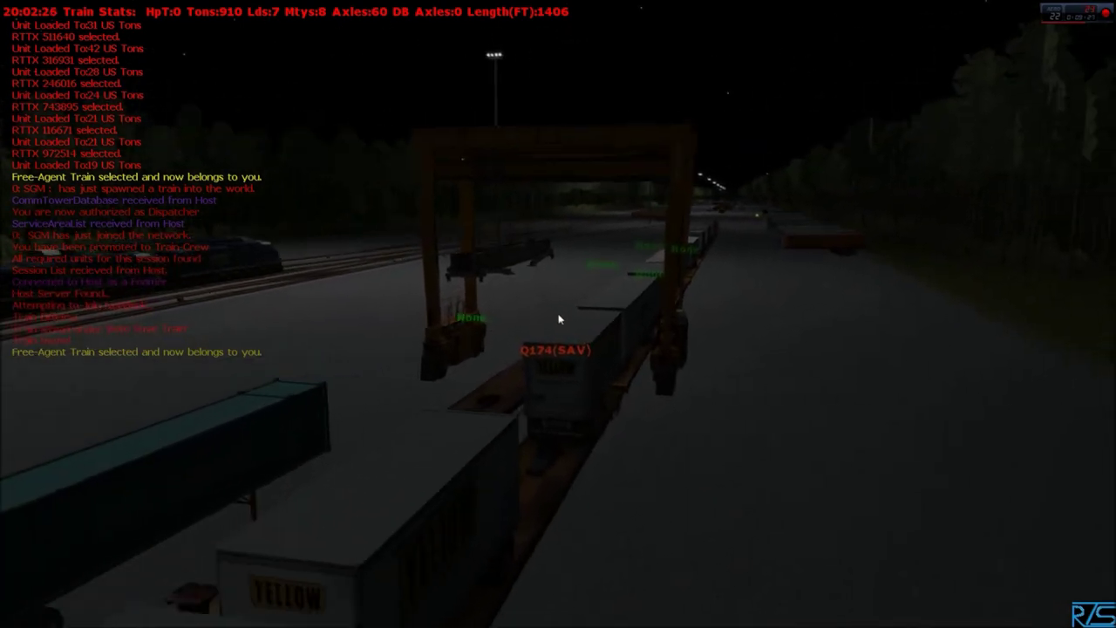
{"action": "left_click", "coordinate": [527, 324]}
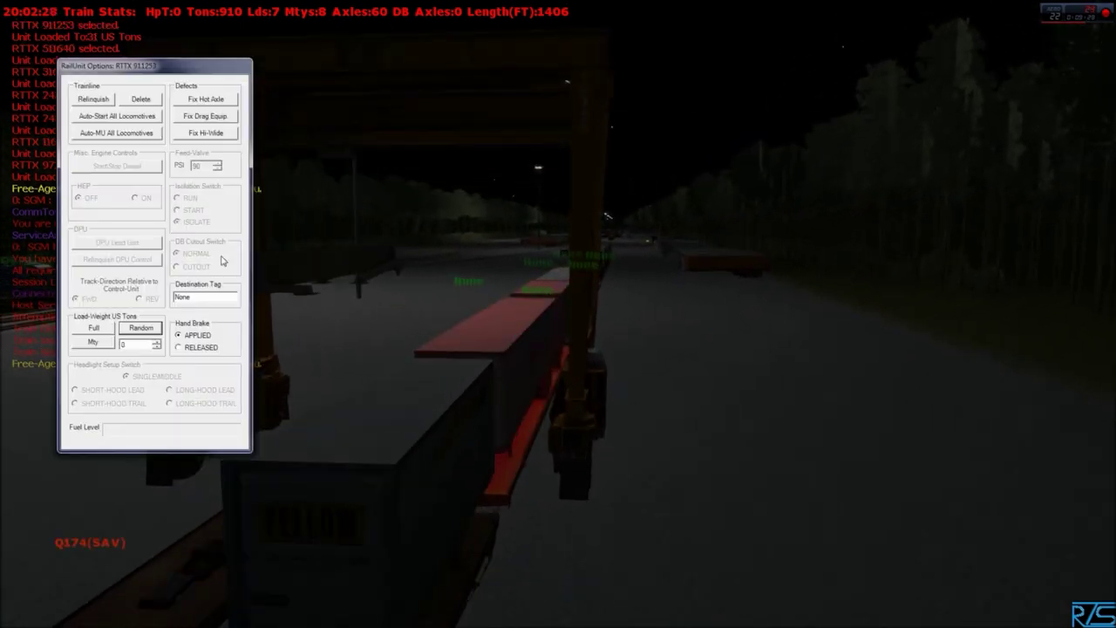
{"action": "double_click", "coordinate": [207, 295]}
{"action": "type", "text": "Q174(SAV)"}
{"action": "left_click", "coordinate": [144, 329]}
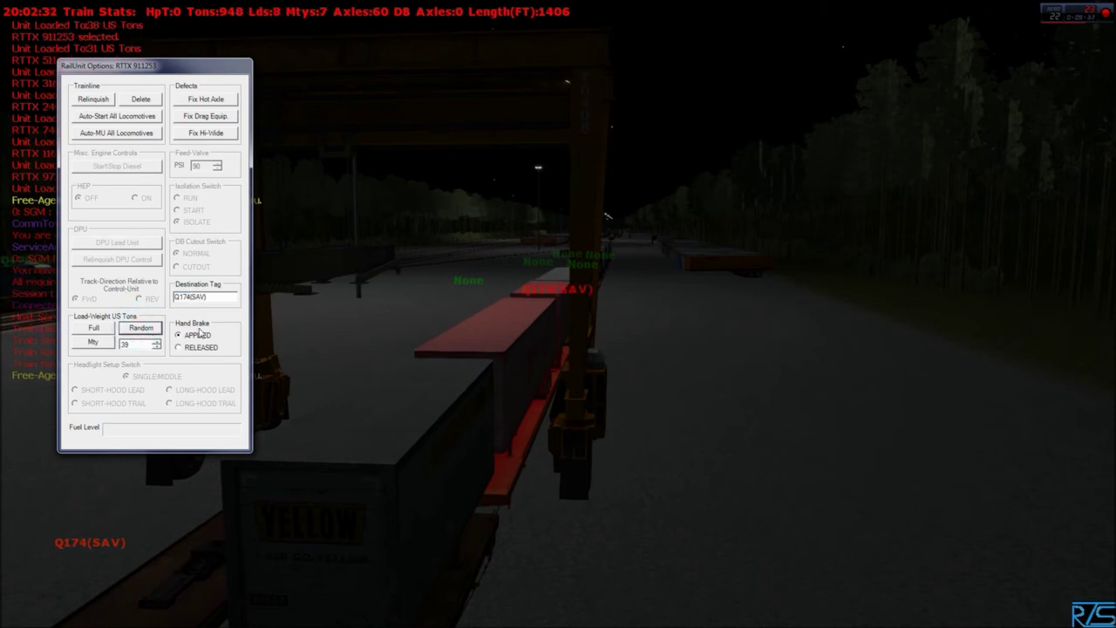
{"action": "left_click", "coordinate": [666, 439]}
- Set the destination tag of car RTTX 265478 to Q174(SAV) and give it a random load weight
{"action": "left_click_drag", "start_coordinate": [665, 439], "coordinate": [561, 315]}
{"action": "key", "text": "Up"}
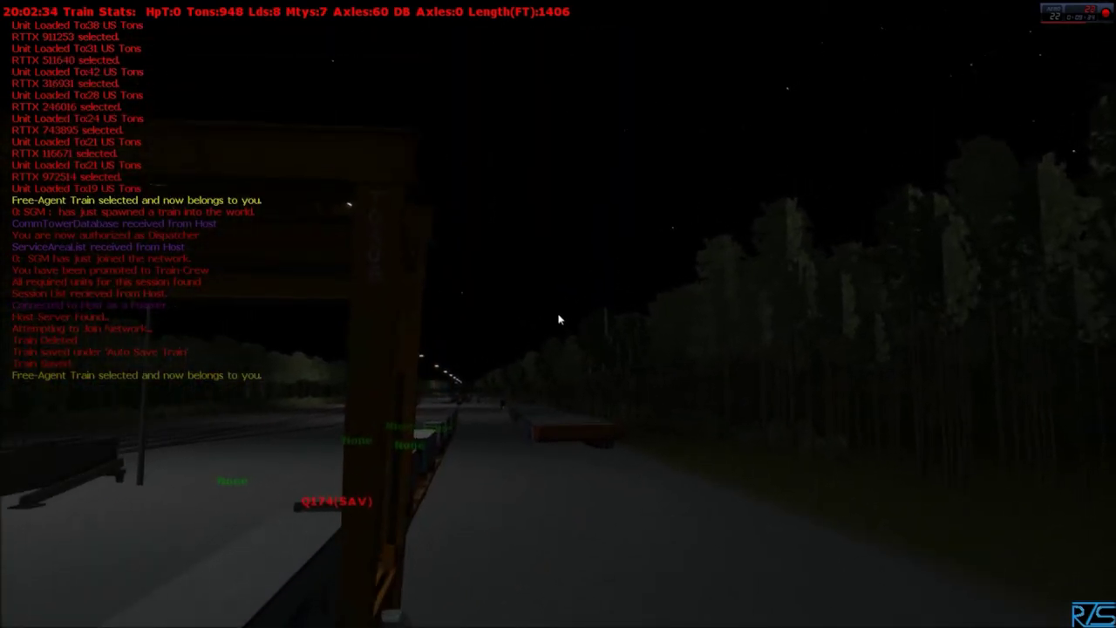
{"action": "left_click", "coordinate": [373, 478]}
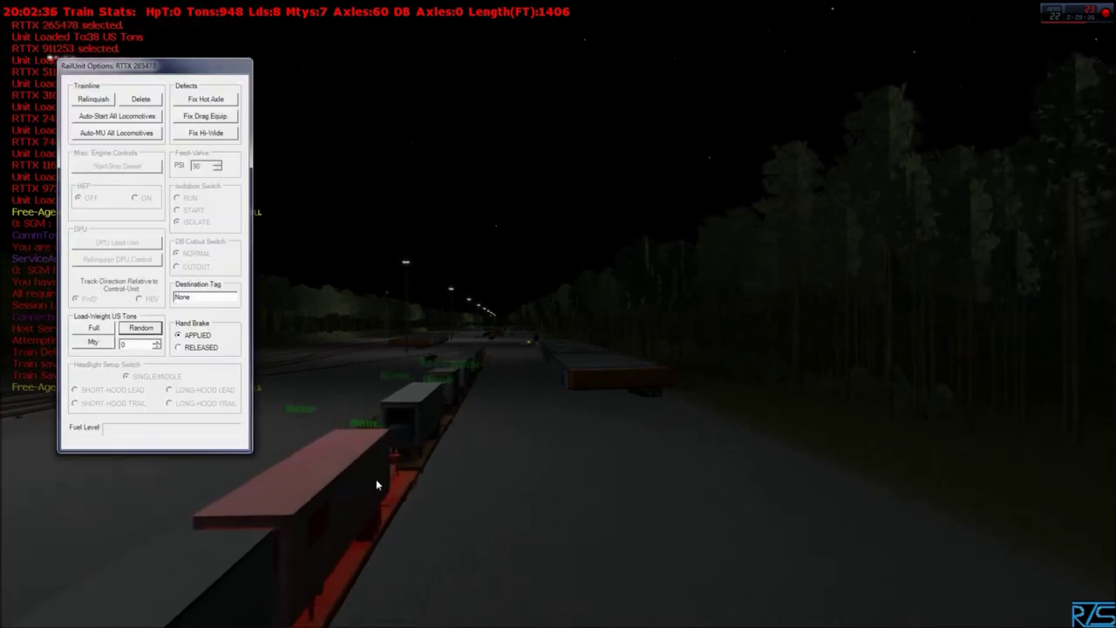
{"action": "double_click", "coordinate": [189, 298]}
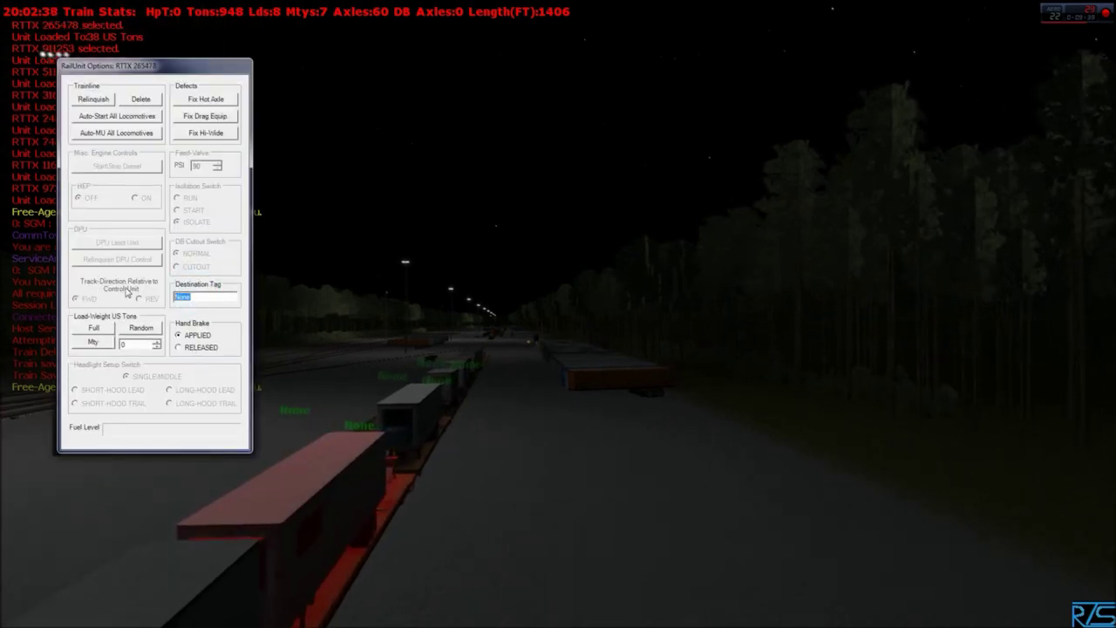
{"action": "type", "text": "Q174(SAV)"}
{"action": "left_click", "coordinate": [142, 328]}
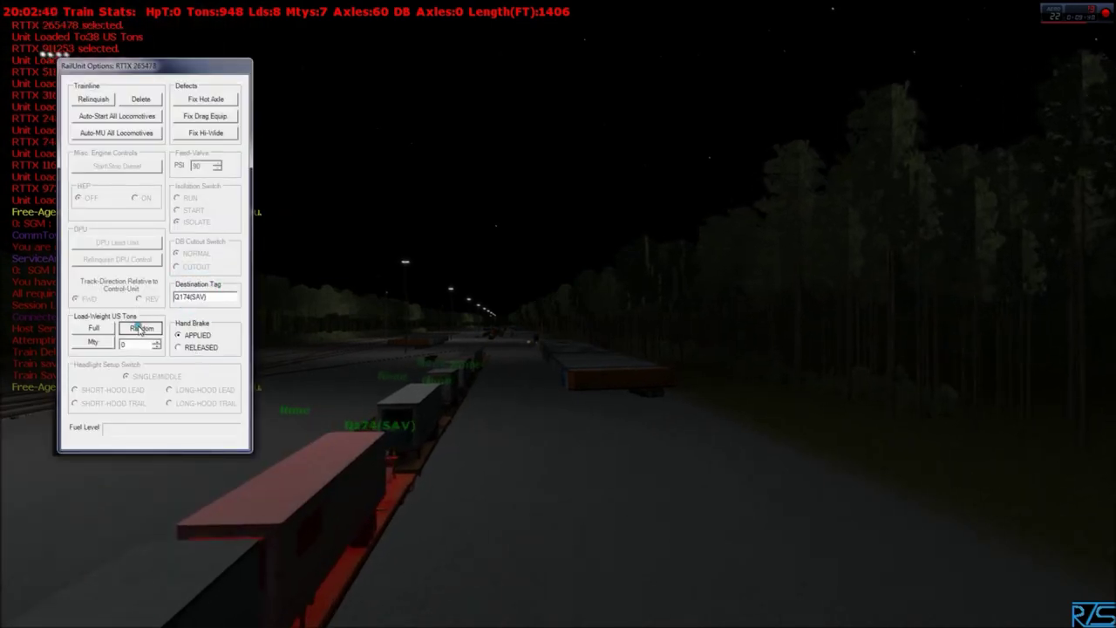
- Set the destination tag of car RTTX 388295 to Q174(SAV) and give it a random load weight
{"action": "left_click", "coordinate": [431, 427]}
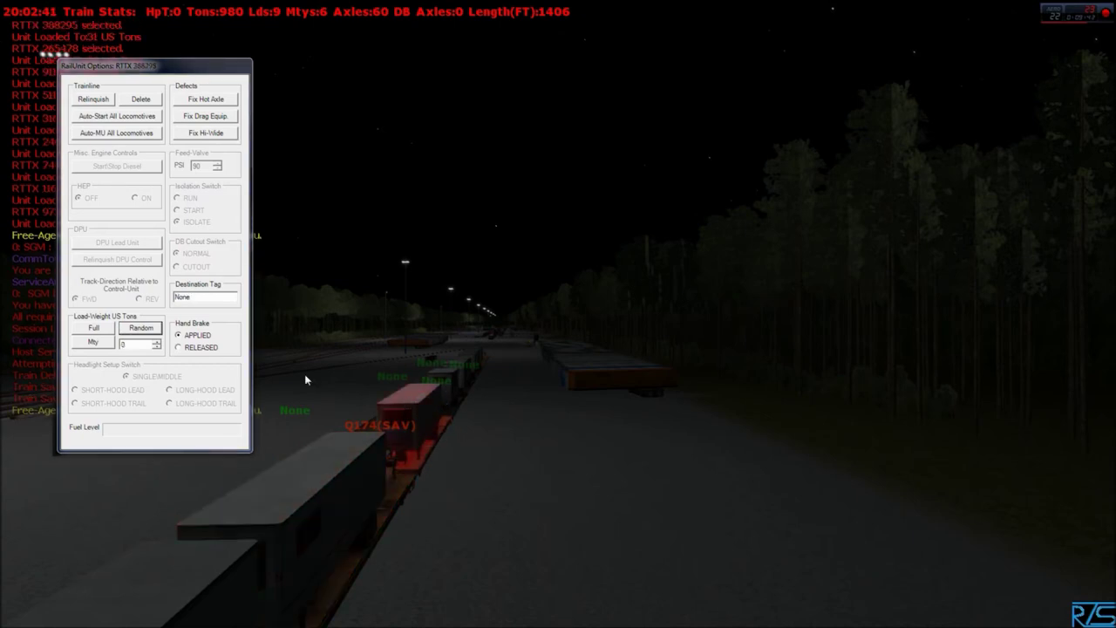
{"action": "double_click", "coordinate": [189, 297]}
{"action": "type", "text": "Q174(SAV)"}
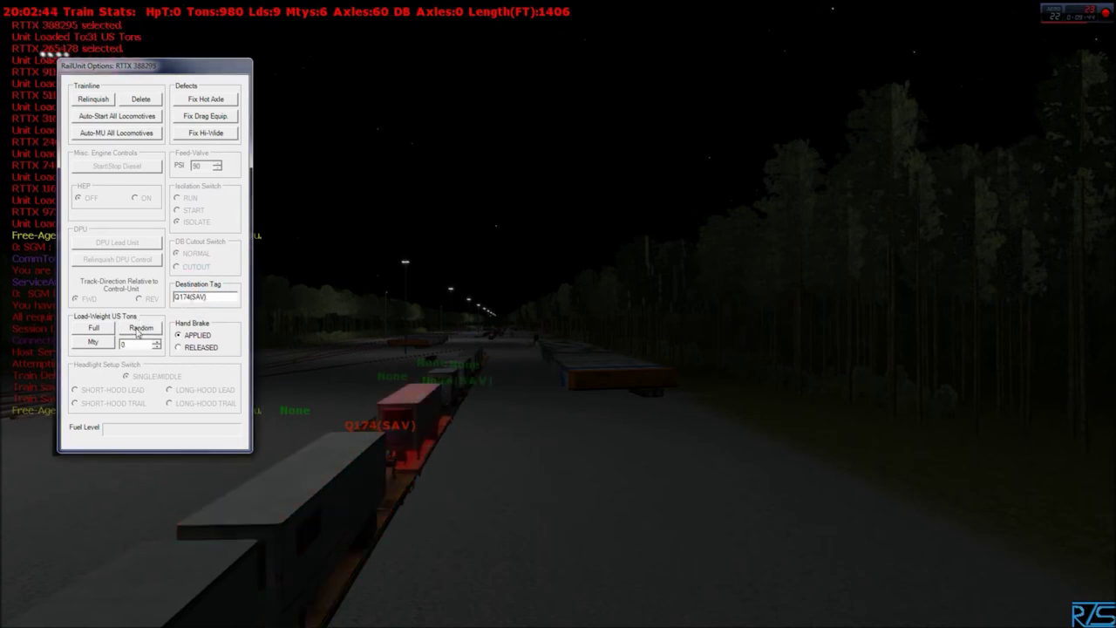
{"action": "left_click", "coordinate": [141, 328]}
{"action": "left_click", "coordinate": [542, 492]}
- Set the destination tag of car RTTX 805165 to Q174(SAV) and give it a random load weight
{"action": "key", "text": "Up"}
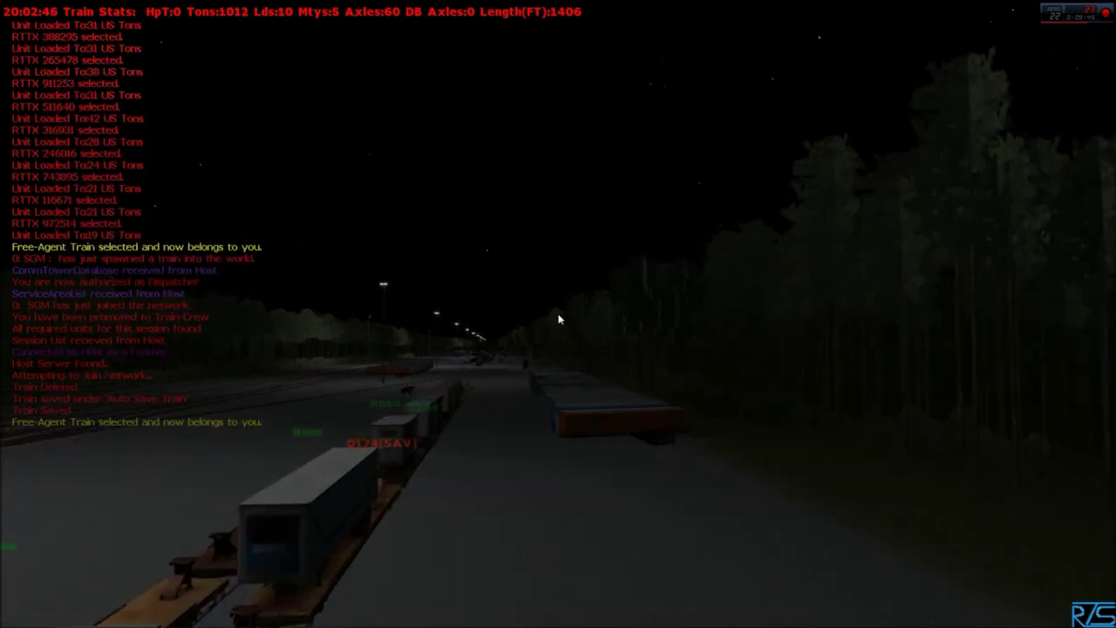
{"action": "left_click", "coordinate": [413, 444]}
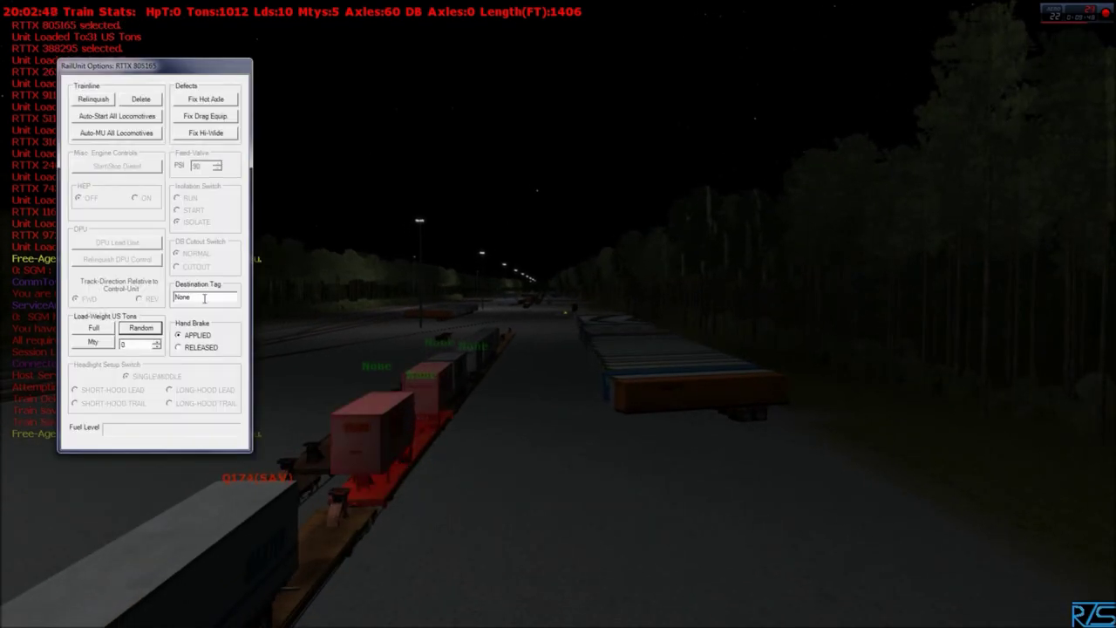
{"action": "double_click", "coordinate": [206, 299]}
{"action": "type", "text": "Q174(SAV)"}
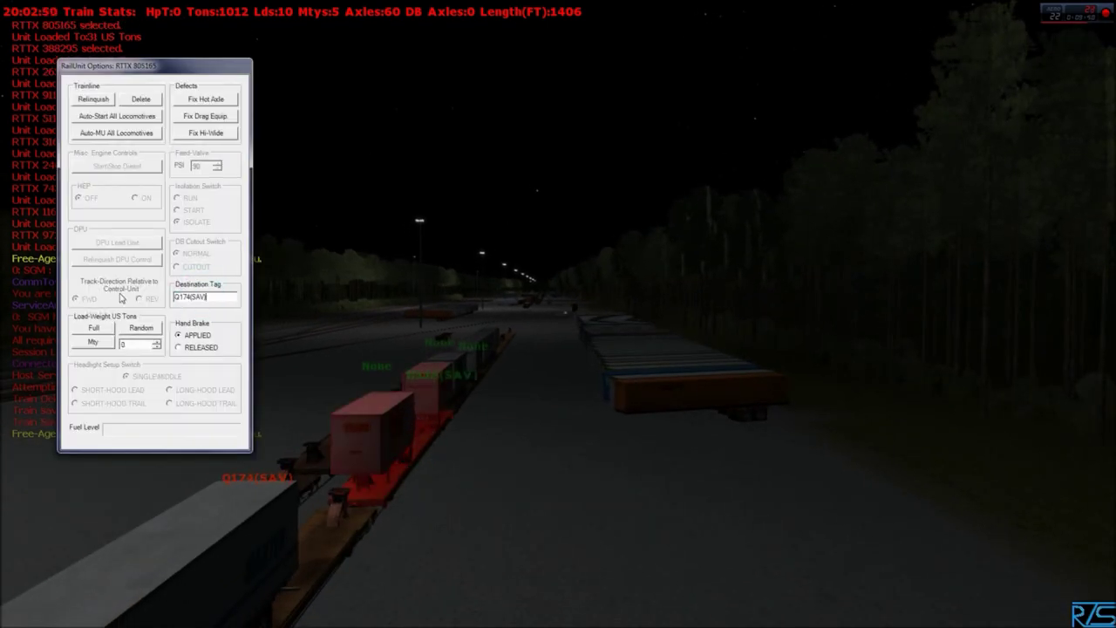
{"action": "left_click", "coordinate": [142, 328]}
{"action": "left_click", "coordinate": [521, 452]}
- Set the destination tag of car RTTX 486520 to Q174(SAV) and give it a random load weight
{"action": "left_click", "coordinate": [463, 369]}
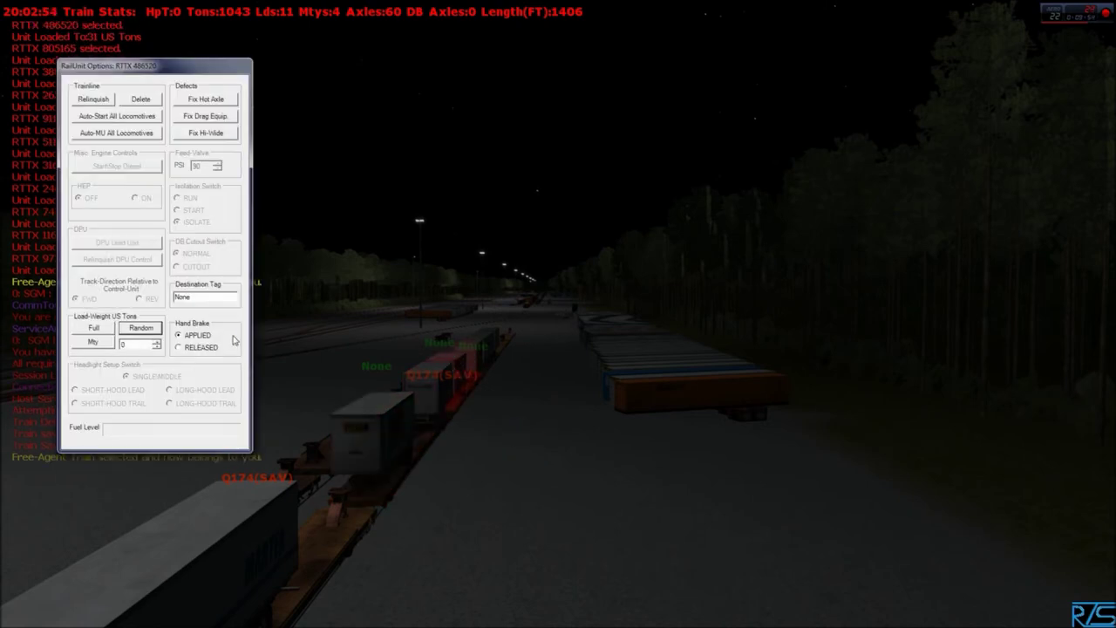
{"action": "double_click", "coordinate": [206, 298]}
{"action": "type", "text": "Q174(SAV)"}
{"action": "left_click", "coordinate": [142, 329]}
{"action": "left_click", "coordinate": [486, 408]}
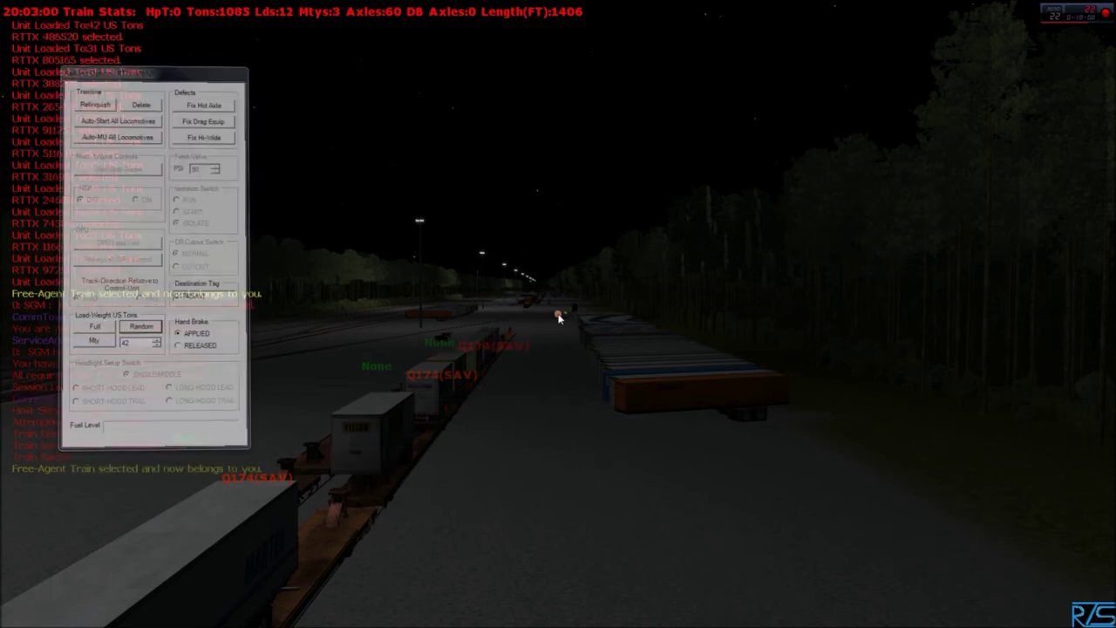
- Set the destination tag of car RTTX 506251 to Q174(SAV) and give it a random load weight
{"action": "key", "text": "Up"}
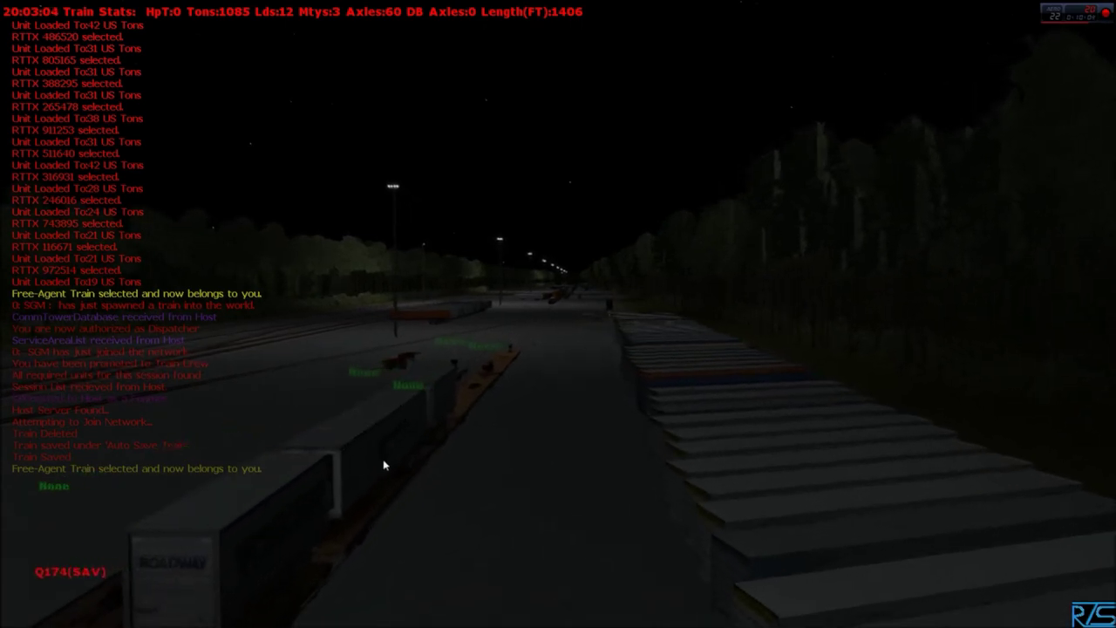
{"action": "left_click", "coordinate": [377, 456]}
{"action": "double_click", "coordinate": [215, 297]}
{"action": "type", "text": "Q174(SAV)"}
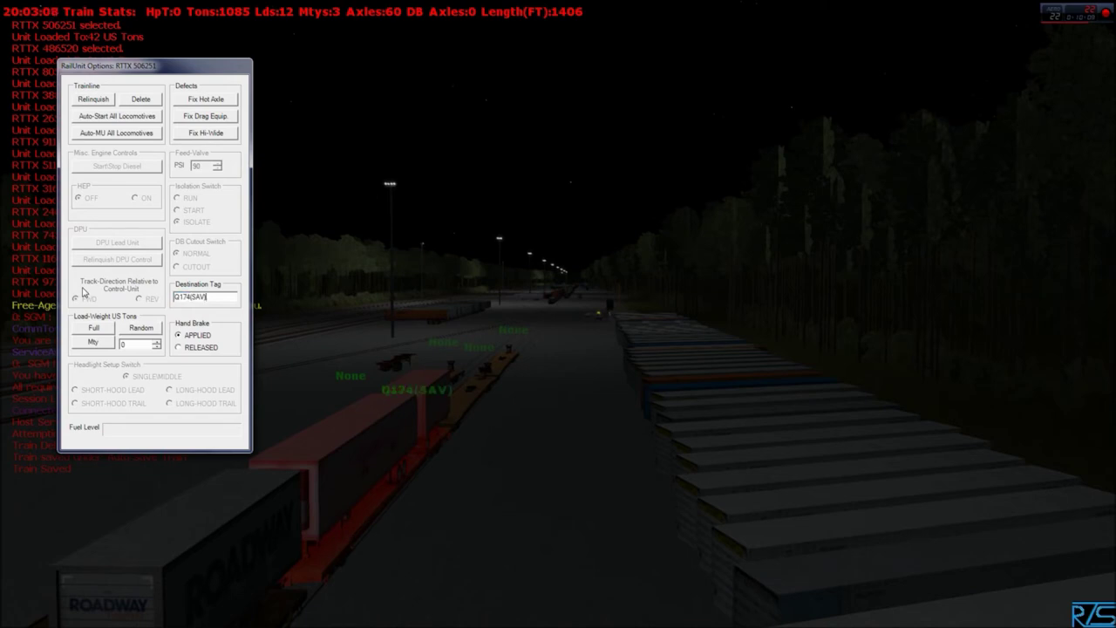
{"action": "left_click", "coordinate": [150, 329]}
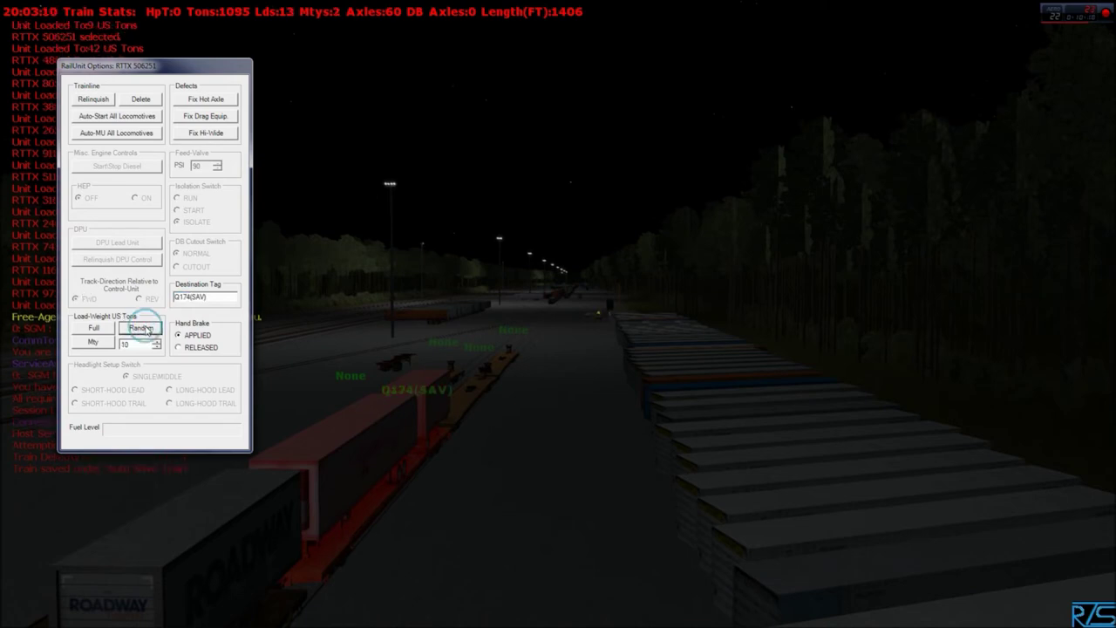
{"action": "left_click", "coordinate": [550, 465]}
{"action": "left_click_drag", "start_coordinate": [568, 448], "coordinate": [561, 320]}
{"action": "key", "text": "Up"}
{"action": "key", "text": "Up"}
{"action": "key", "text": "Up"}
{"action": "key", "text": "Up"}
- Switch to Chrome and replace the loaded-tag note in row 1314 of the NewEmpties sheet with "Tagged 46 SGM"
{"action": "key", "text": "super"}
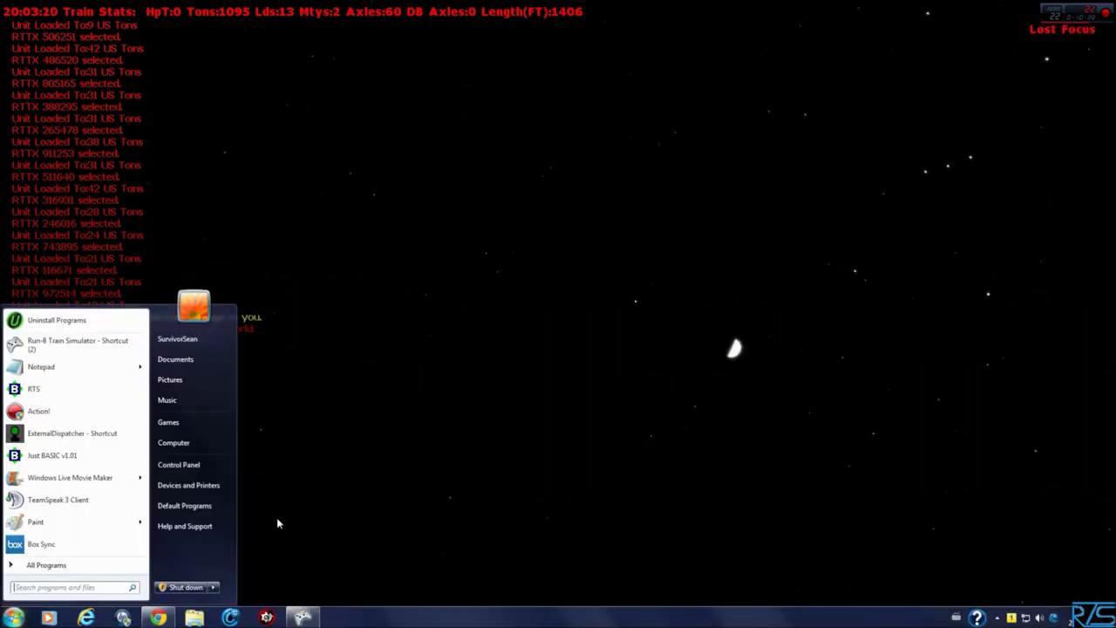
{"action": "left_click", "coordinate": [158, 617]}
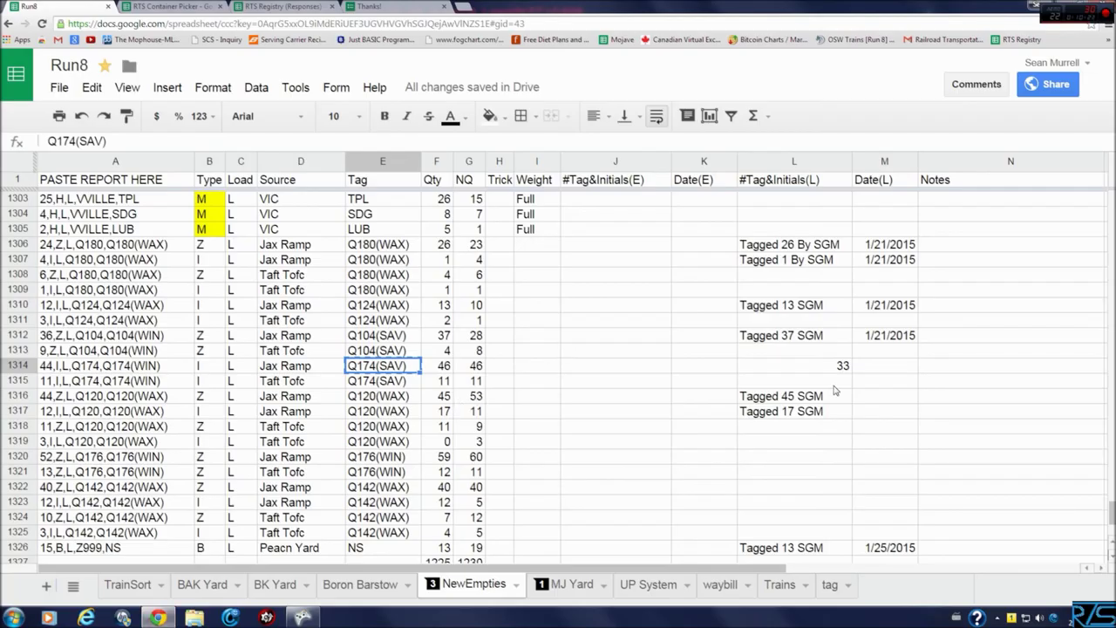
{"action": "left_click", "coordinate": [824, 366]}
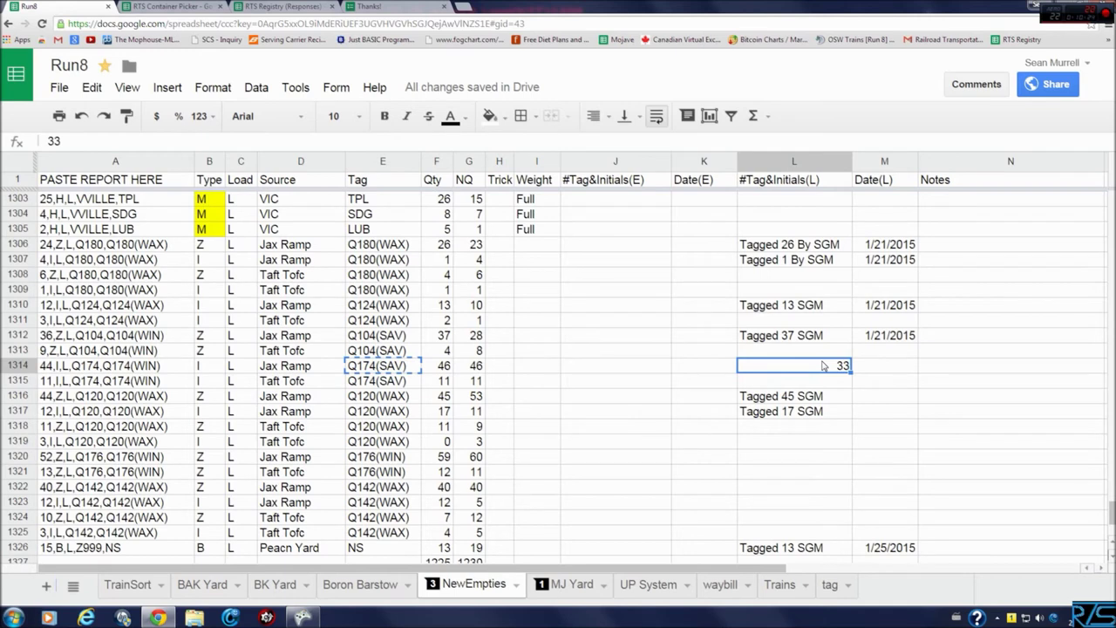
{"action": "type", "text": "Tagged"}
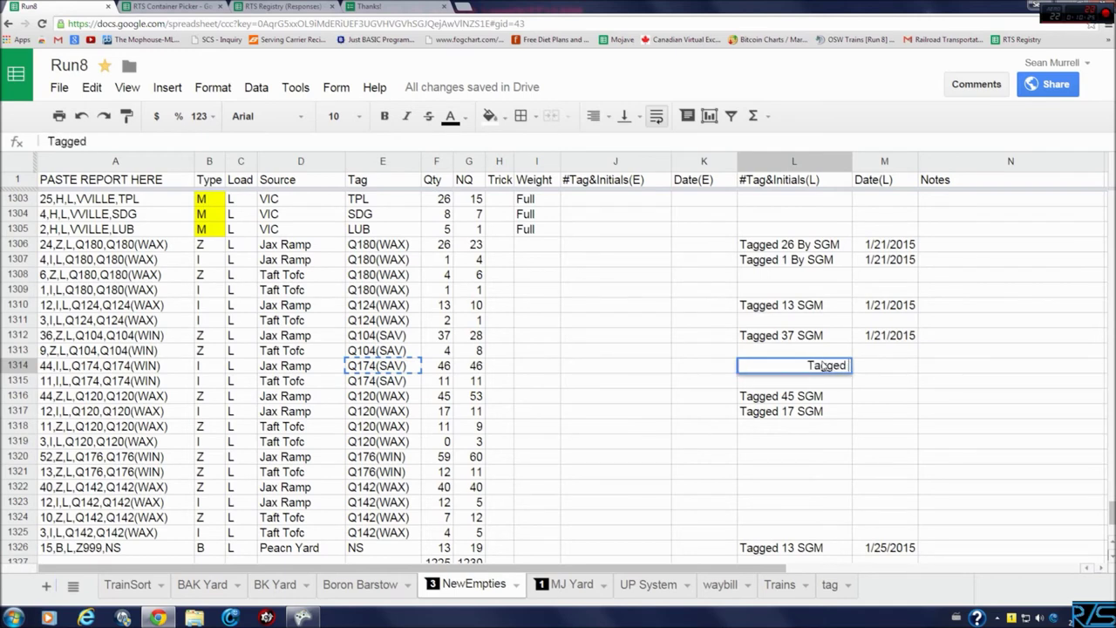
{"action": "type", "text": " 46 SG"}
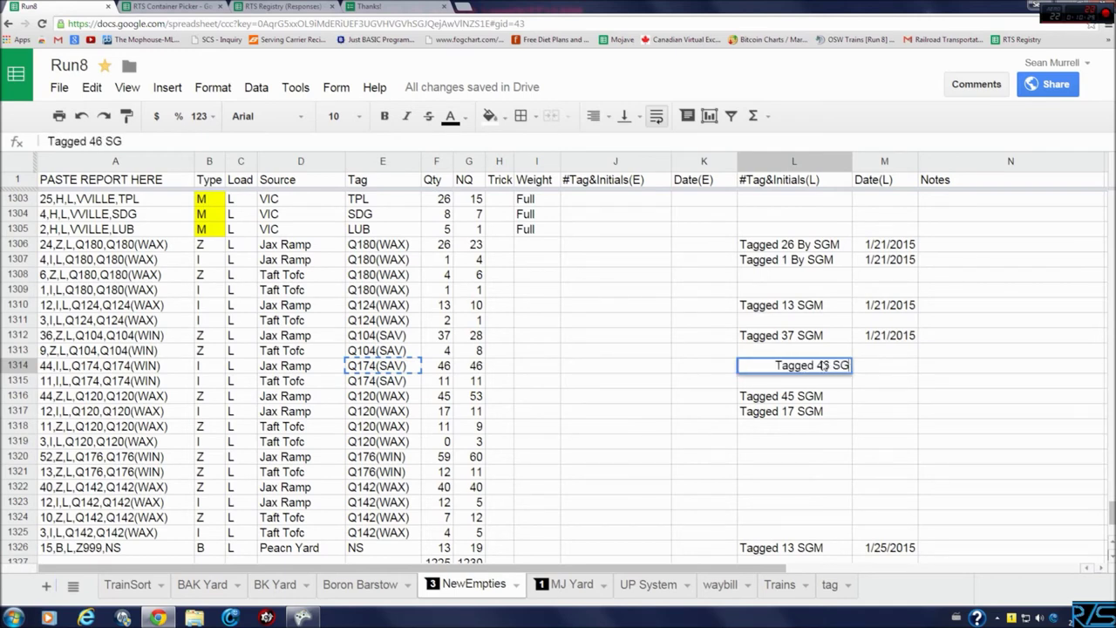
{"action": "type", "text": "<"}
{"action": "key", "text": "BackSpace"}
{"action": "type", "text": "M"}
- Enter 1/29 as the loaded-tag date for the Q174(SAV) Jax Ramp row 1314
{"action": "key", "text": "Tab"}
{"action": "type", "text": "1"}
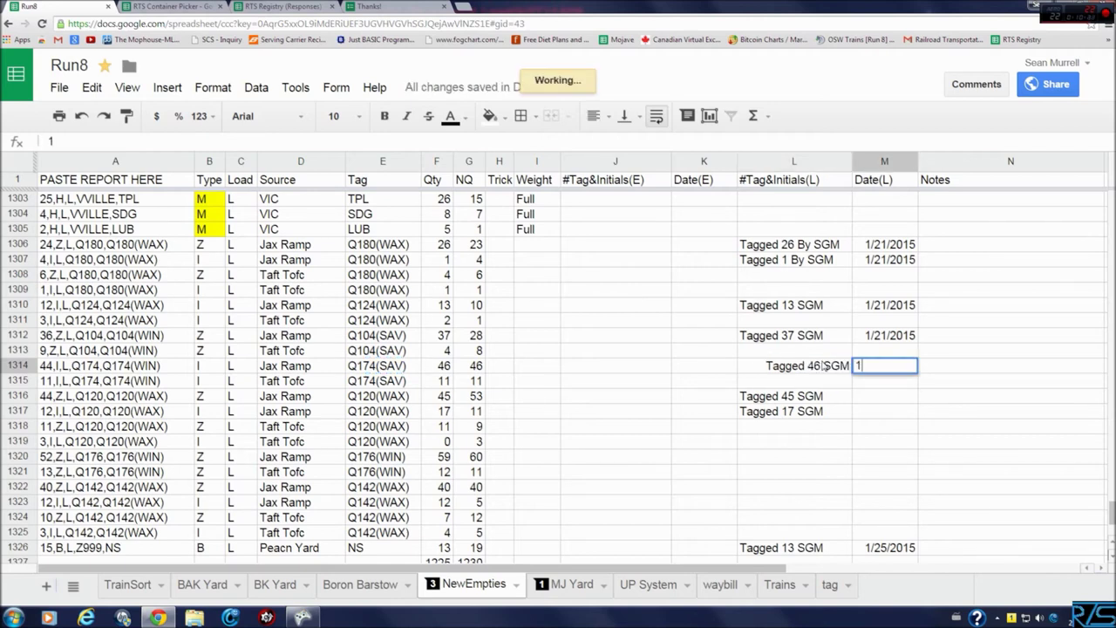
{"action": "type", "text": "/29"}
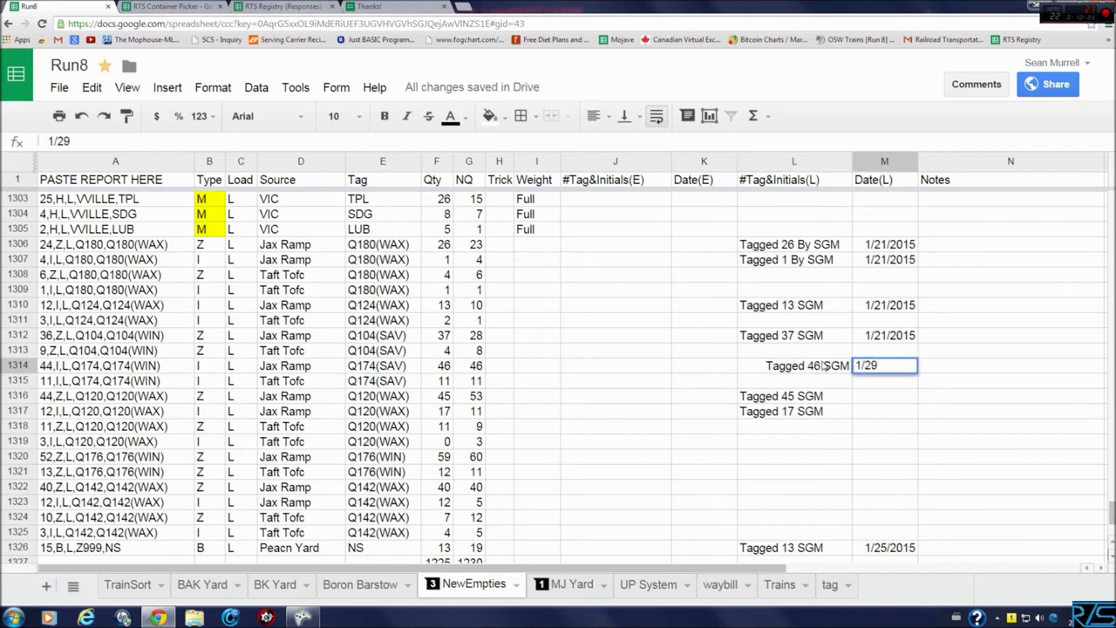
{"action": "key", "text": "Left"}
{"action": "key", "text": "Left"}
{"action": "key", "text": "Left"}
{"action": "key", "text": "Left"}
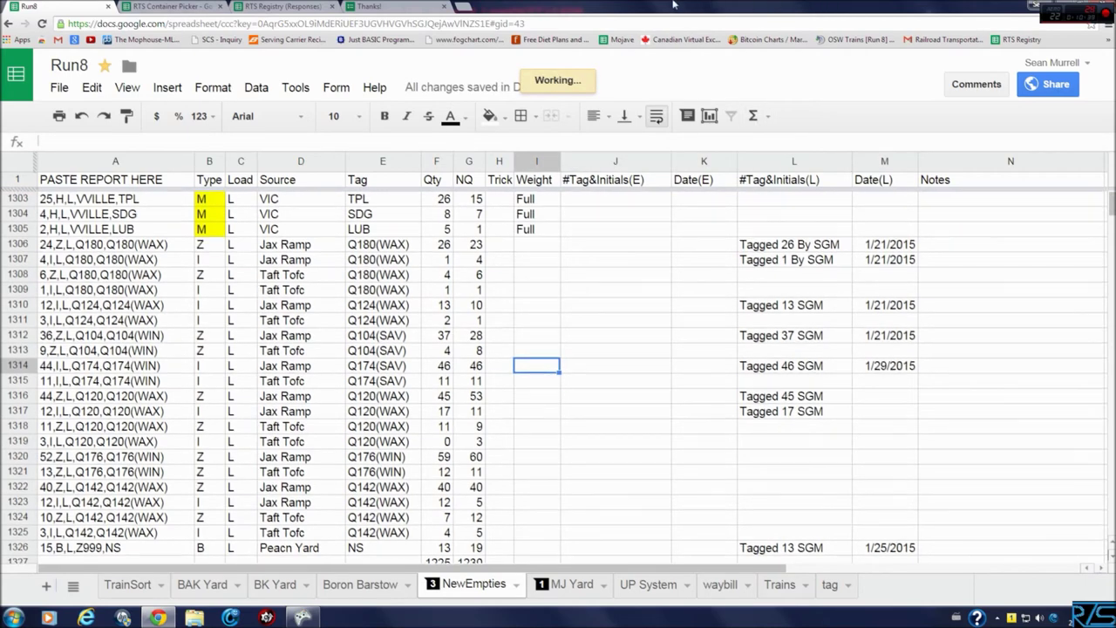
- Fill in the RTS Train Registry form with the reporter's name, train Q174, status Build and route A Line (Florida Server), and continue to the location page
{"action": "left_click", "coordinate": [384, 6]}
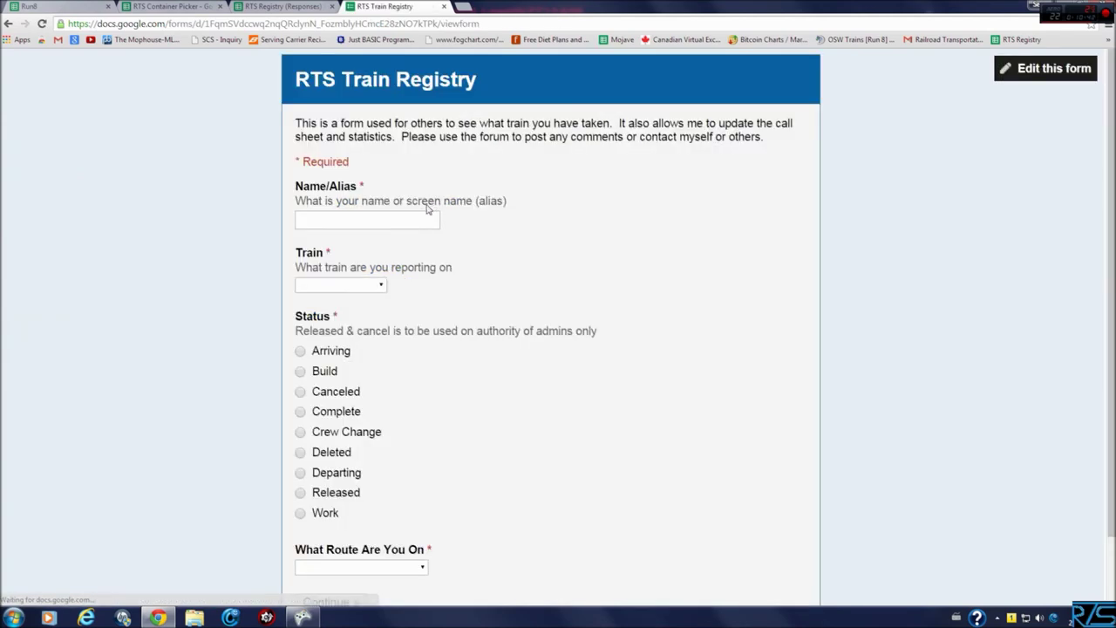
{"action": "left_click", "coordinate": [377, 219]}
{"action": "type", "text": "Sean"}
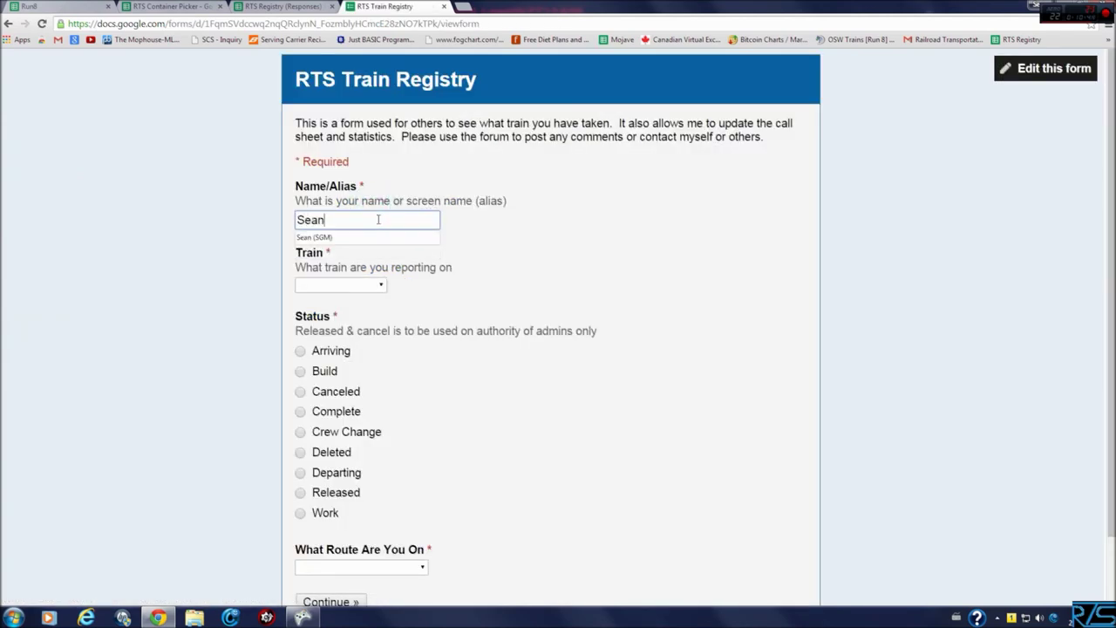
{"action": "key", "text": "Down"}
{"action": "key", "text": "Return"}
{"action": "key", "text": "Down"}
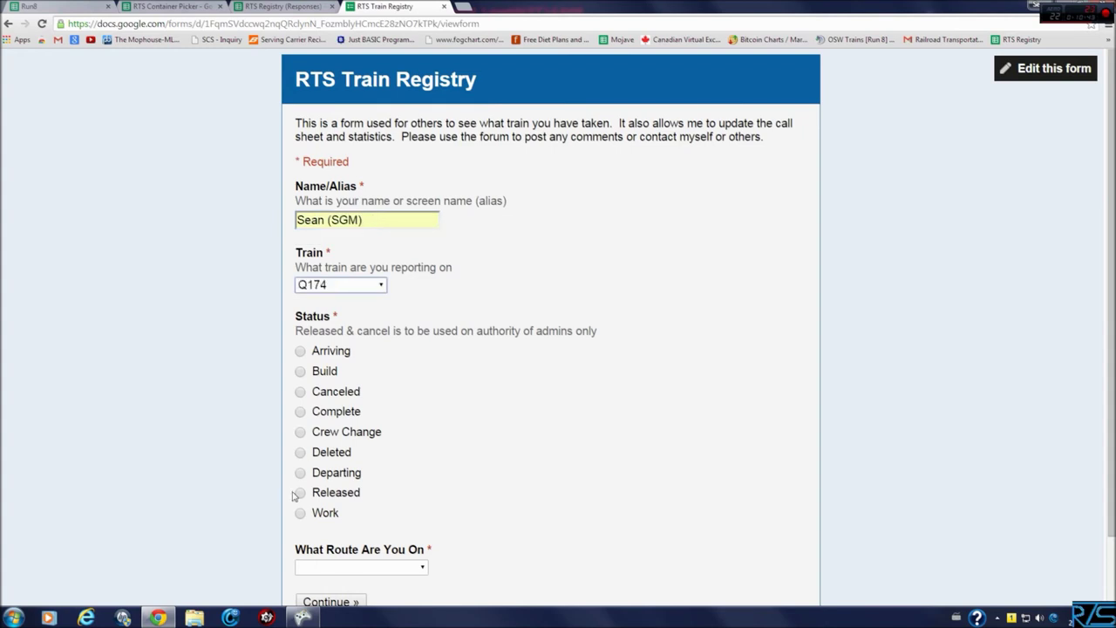
{"action": "left_click", "coordinate": [302, 373]}
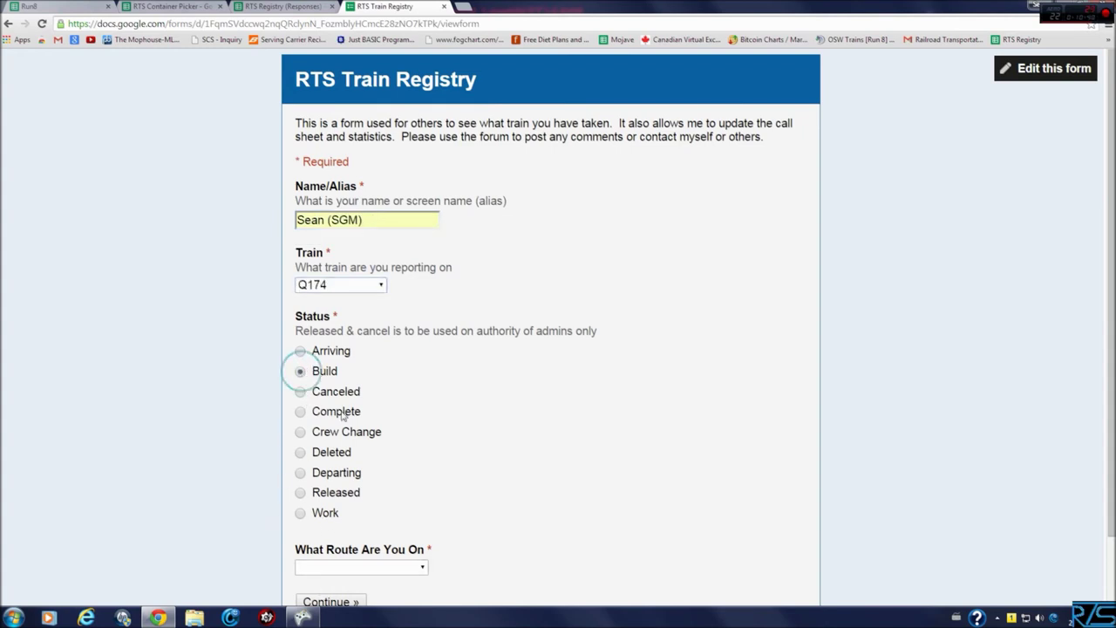
{"action": "left_click", "coordinate": [410, 567]}
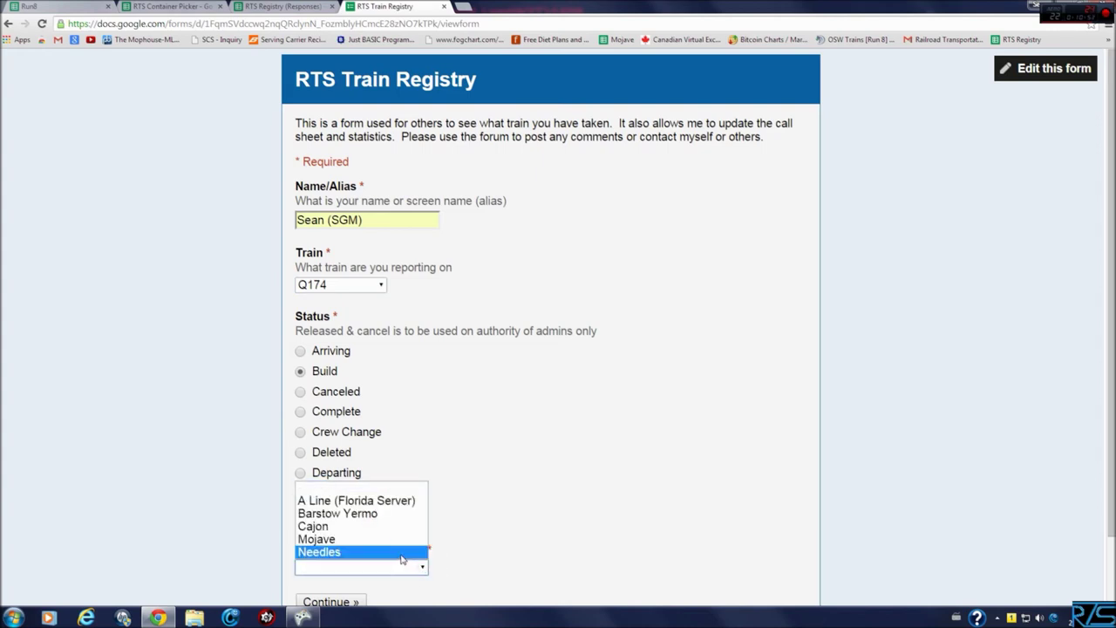
{"action": "left_click", "coordinate": [345, 502]}
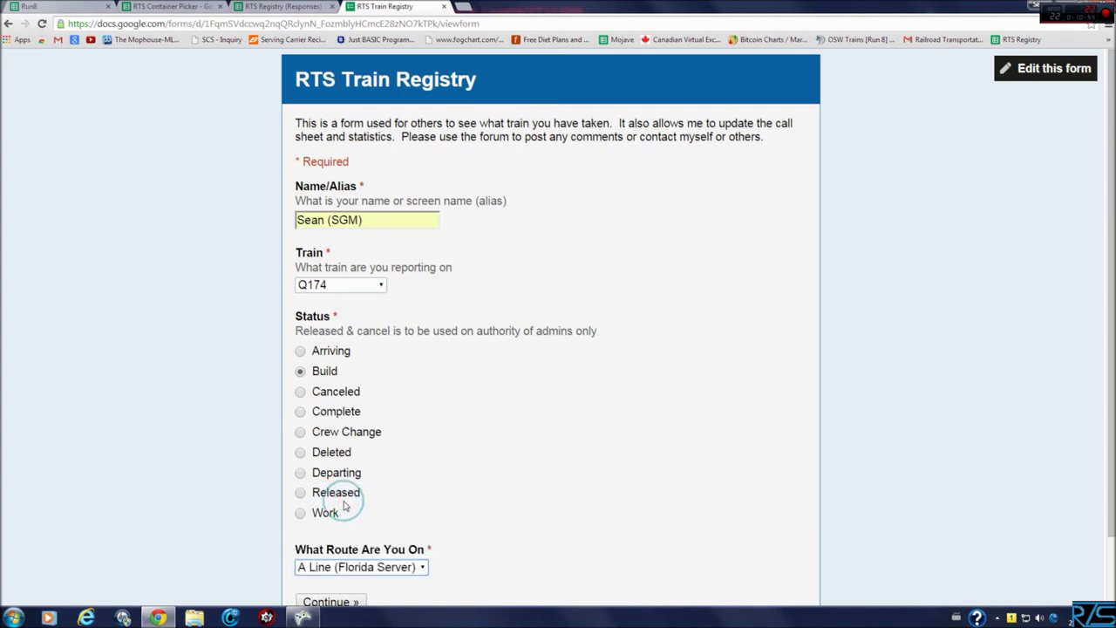
{"action": "left_click", "coordinate": [333, 601]}
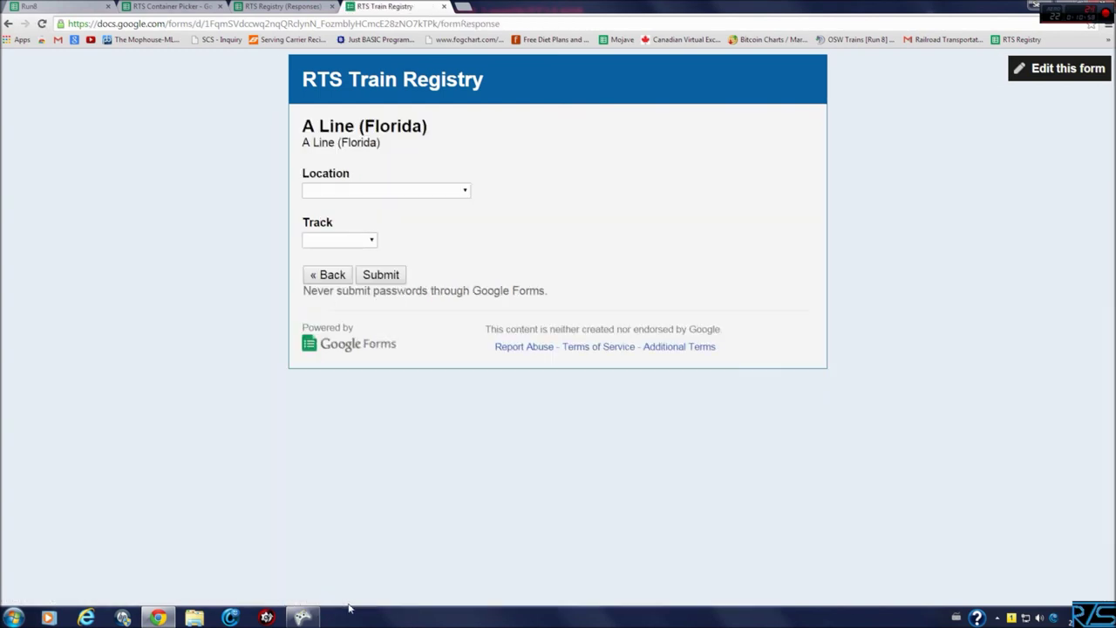
- Set the location to JAX Duval Ramp and the track to Yard, and submit the registry form
{"action": "left_click", "coordinate": [399, 189]}
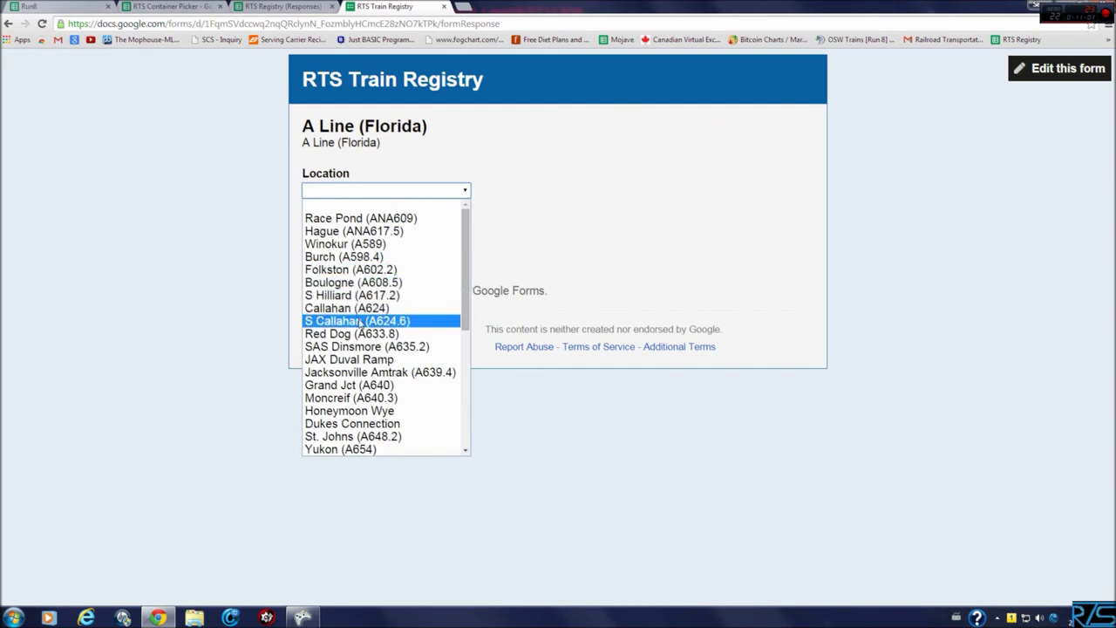
{"action": "left_click", "coordinate": [366, 360]}
{"action": "left_click", "coordinate": [338, 240]}
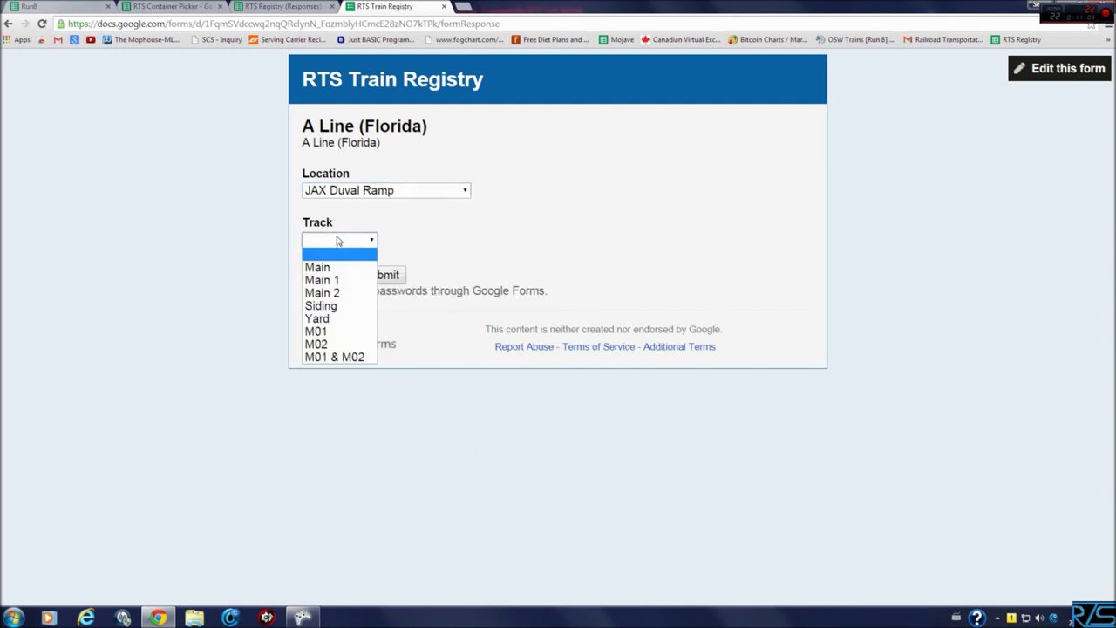
{"action": "left_click", "coordinate": [340, 319]}
{"action": "left_click", "coordinate": [388, 281]}
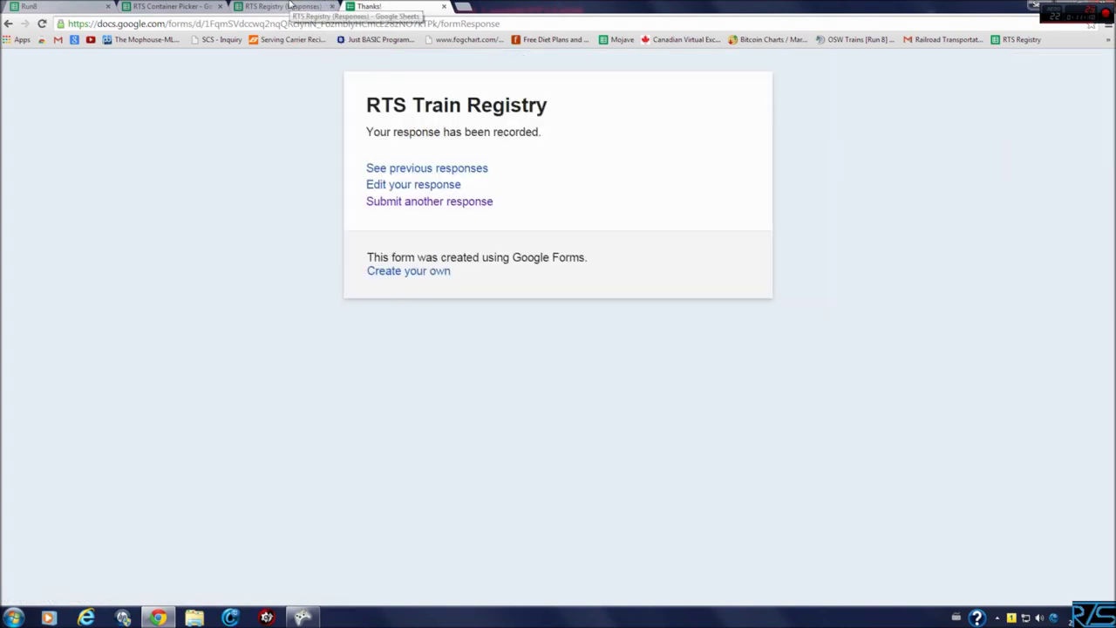
- Check train Q174's status in the RTS Registry responses, and reopen the submitted form response to review its entries before closing it
{"action": "left_click", "coordinate": [291, 7]}
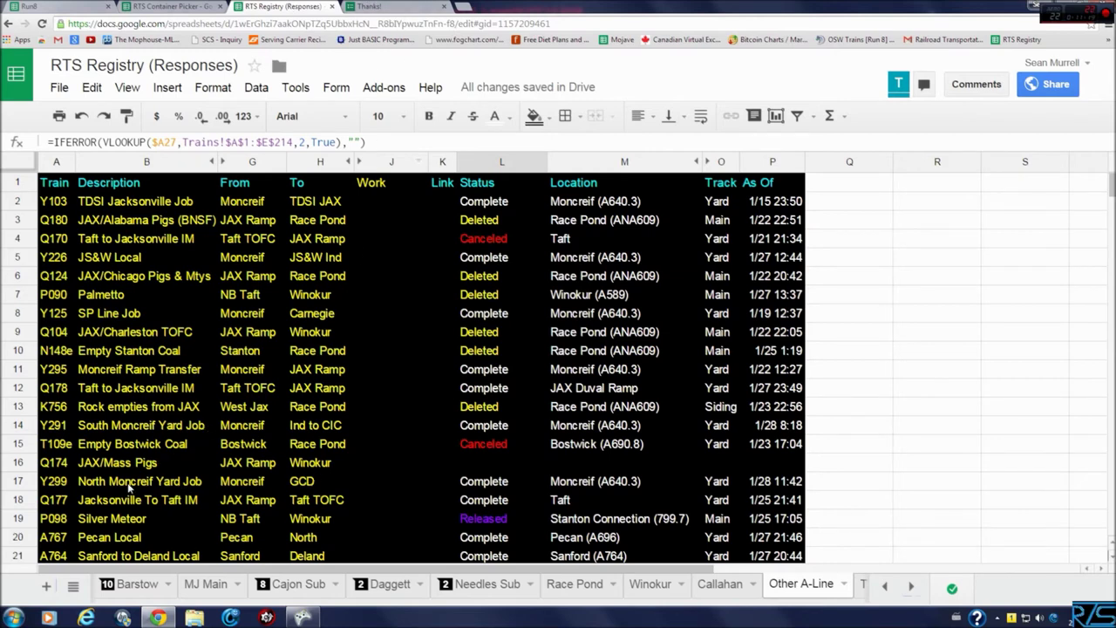
{"action": "left_click", "coordinate": [490, 462]}
{"action": "left_click", "coordinate": [389, 6]}
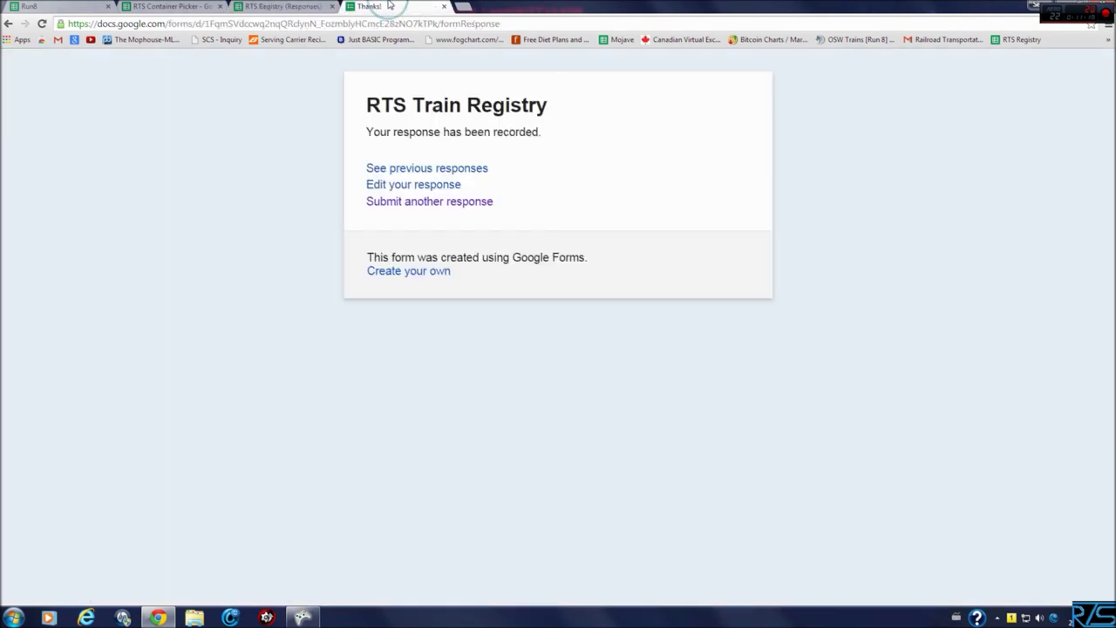
{"action": "left_click", "coordinate": [394, 186]}
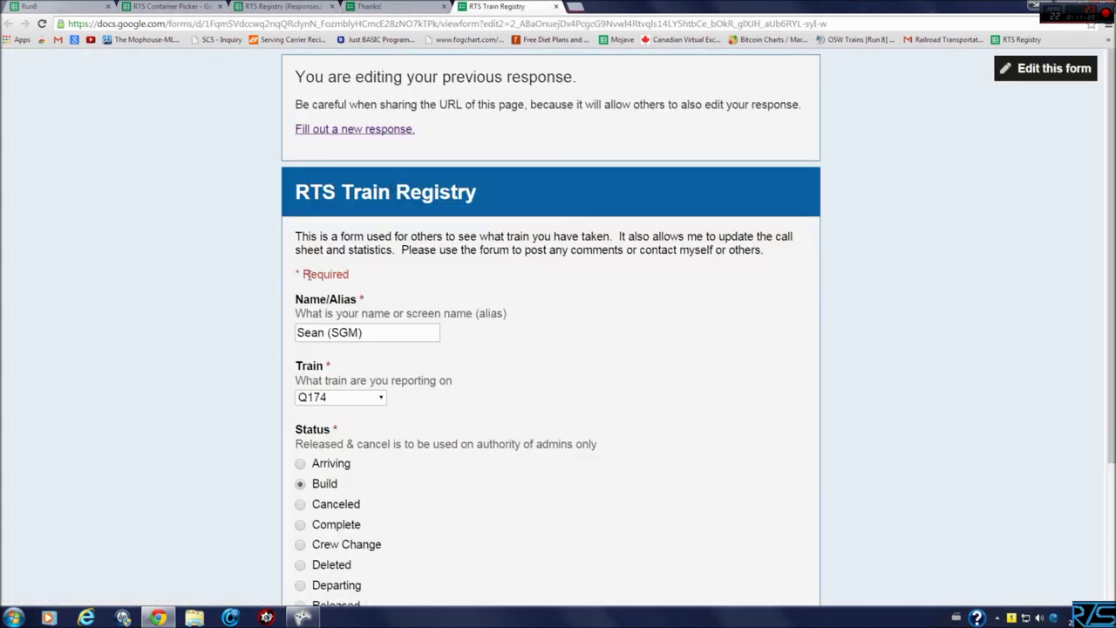
{"action": "scroll", "coordinate": [274, 324], "scroll_direction": "down", "scroll_amount": 2}
{"action": "scroll", "coordinate": [274, 324], "scroll_direction": "up", "scroll_amount": 2}
{"action": "left_click", "coordinate": [556, 6]}
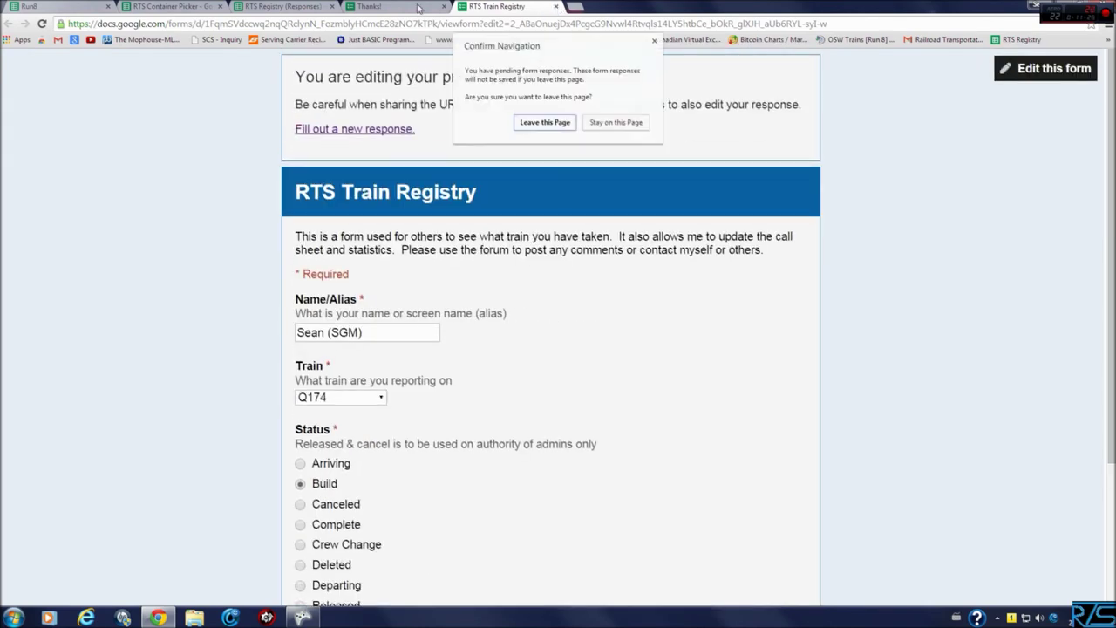
{"action": "left_click", "coordinate": [545, 122]}
- Recheck the Q174 row in the Other A-Line sheet and compare it with the Run8 NewEmpties records
{"action": "left_click", "coordinate": [284, 6]}
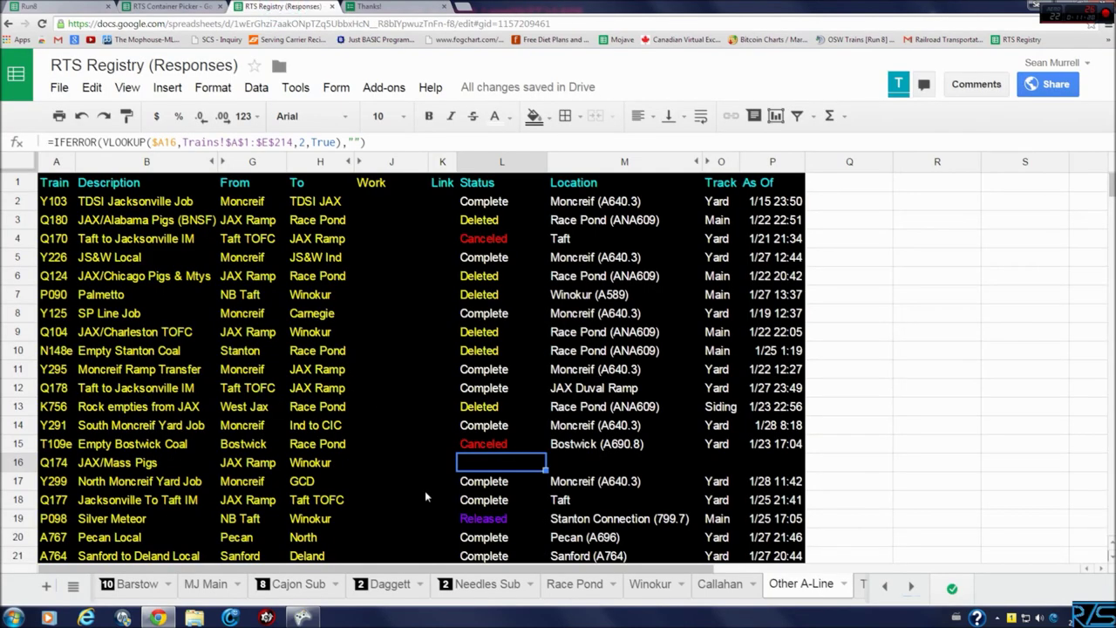
{"action": "left_click", "coordinate": [62, 467]}
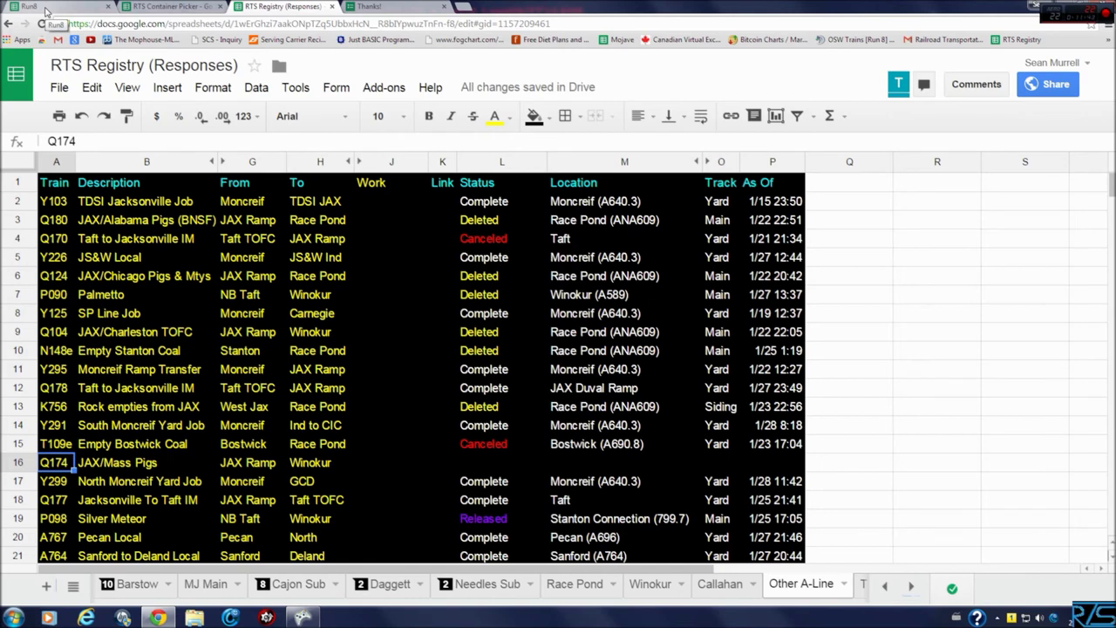
{"action": "left_click", "coordinate": [45, 9]}
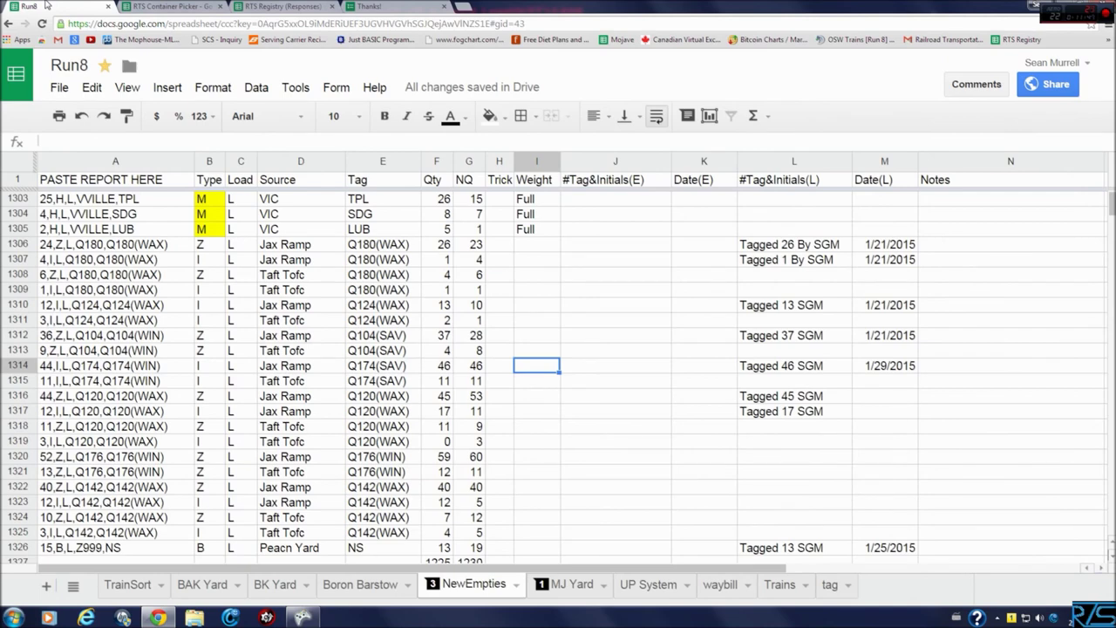
{"action": "left_click", "coordinate": [380, 6]}
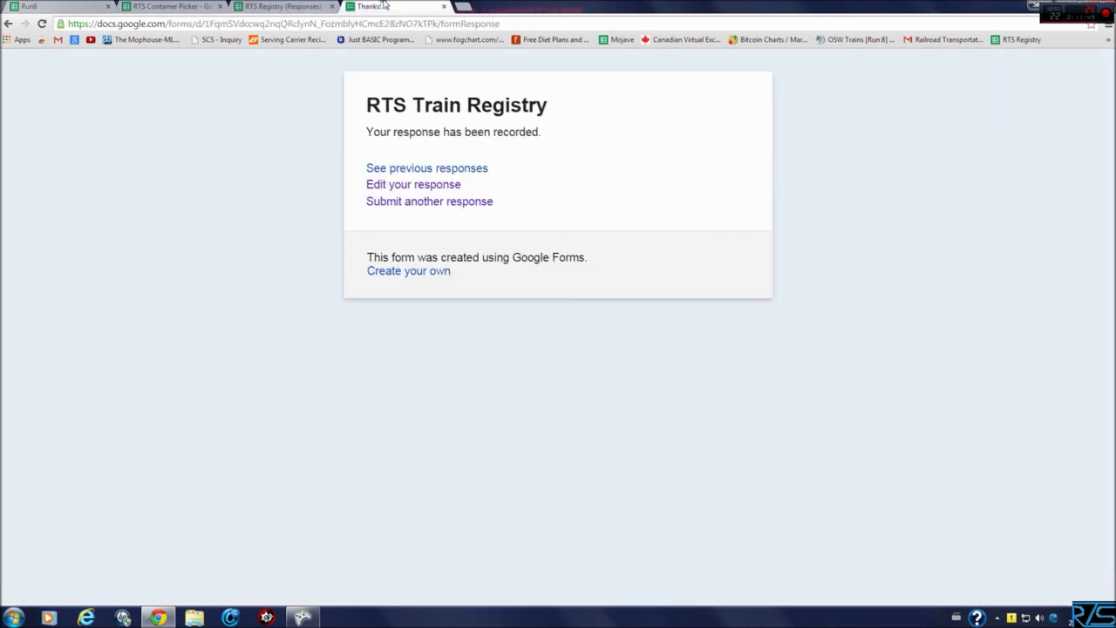
{"action": "left_click", "coordinate": [299, 6]}
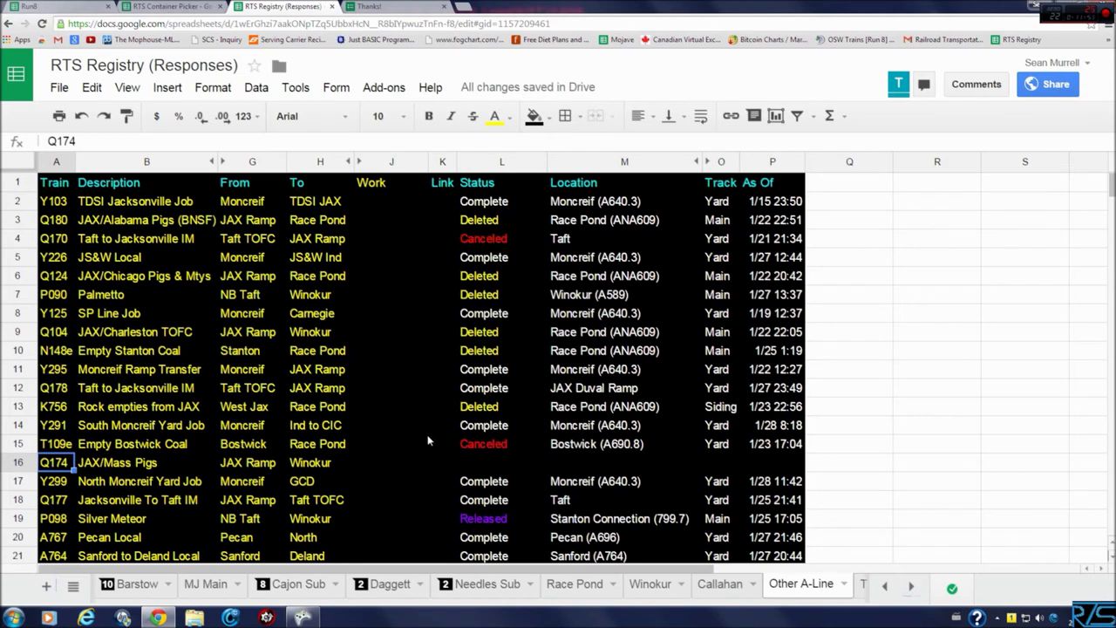
{"action": "left_click", "coordinate": [468, 465]}
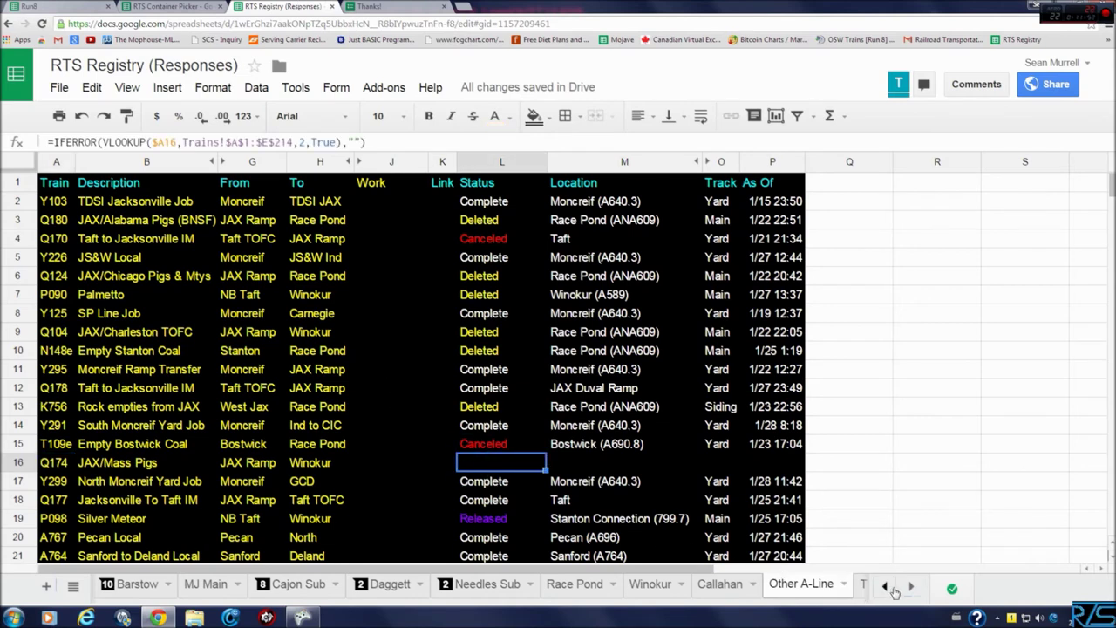
{"action": "left_click", "coordinate": [910, 587]}
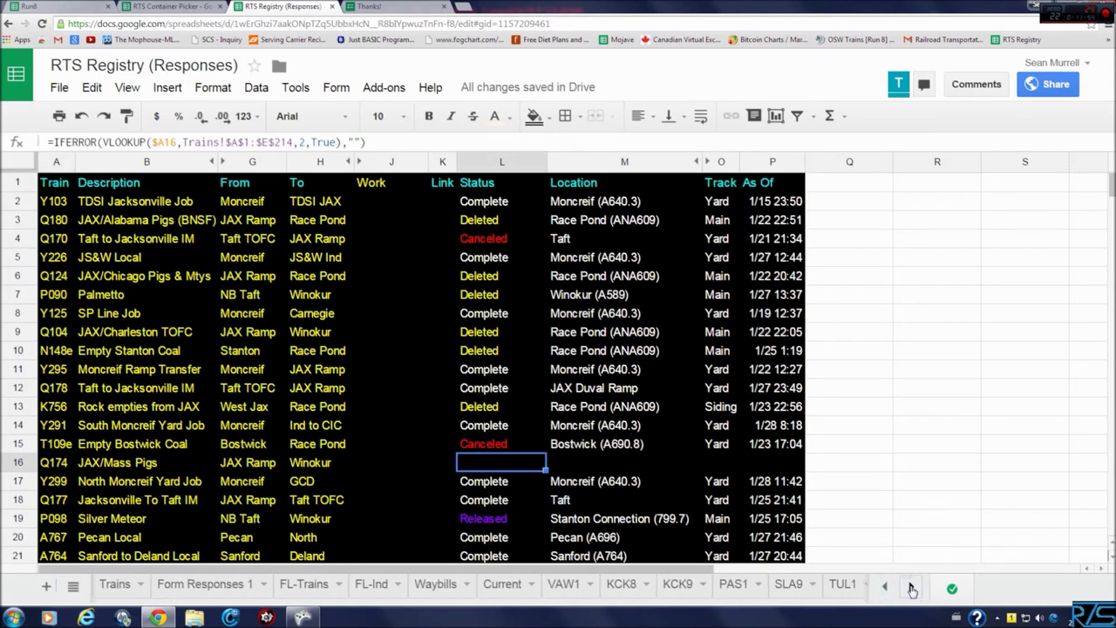
{"action": "left_click", "coordinate": [61, 6]}
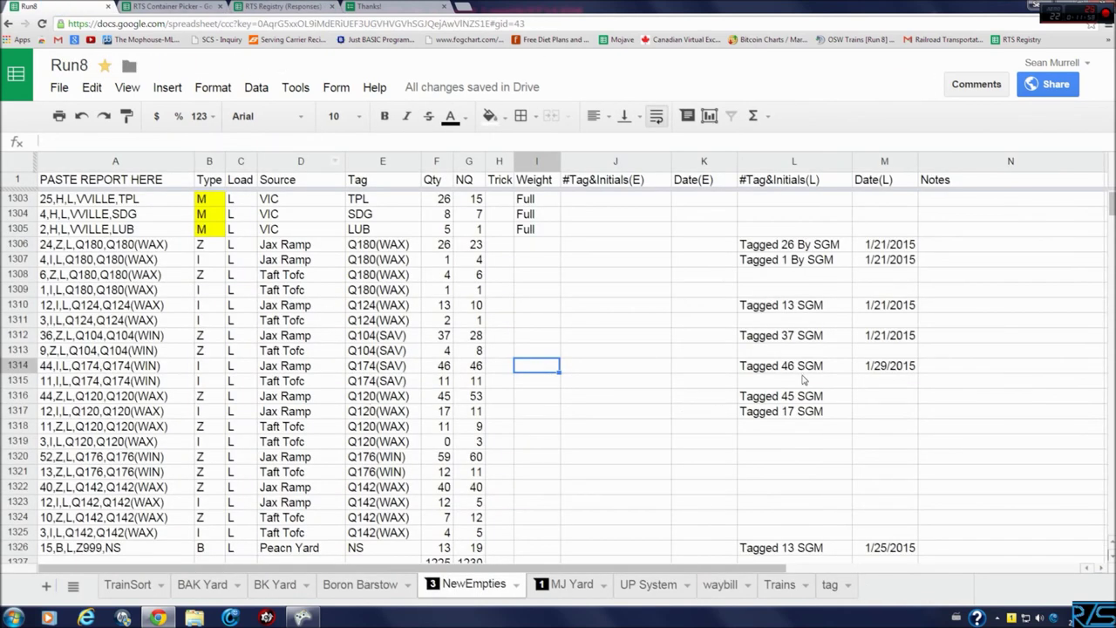
- Examine the first TOFC random-pick formula in the RTS Container Picker and the TOFC and COFC source lists
{"action": "left_click", "coordinate": [172, 6]}
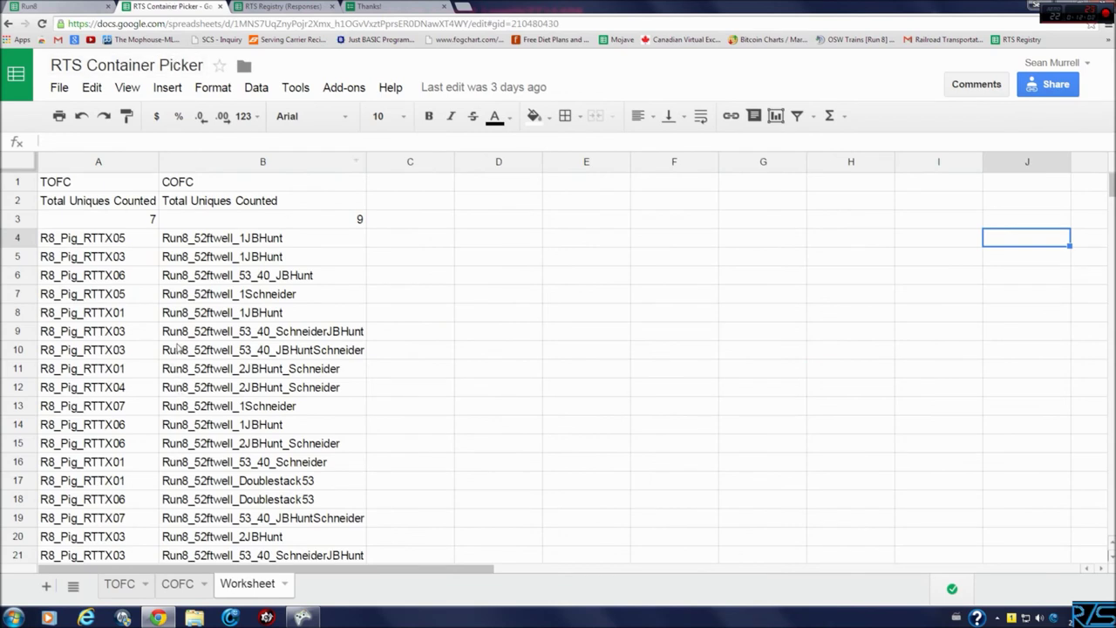
{"action": "left_click", "coordinate": [104, 240]}
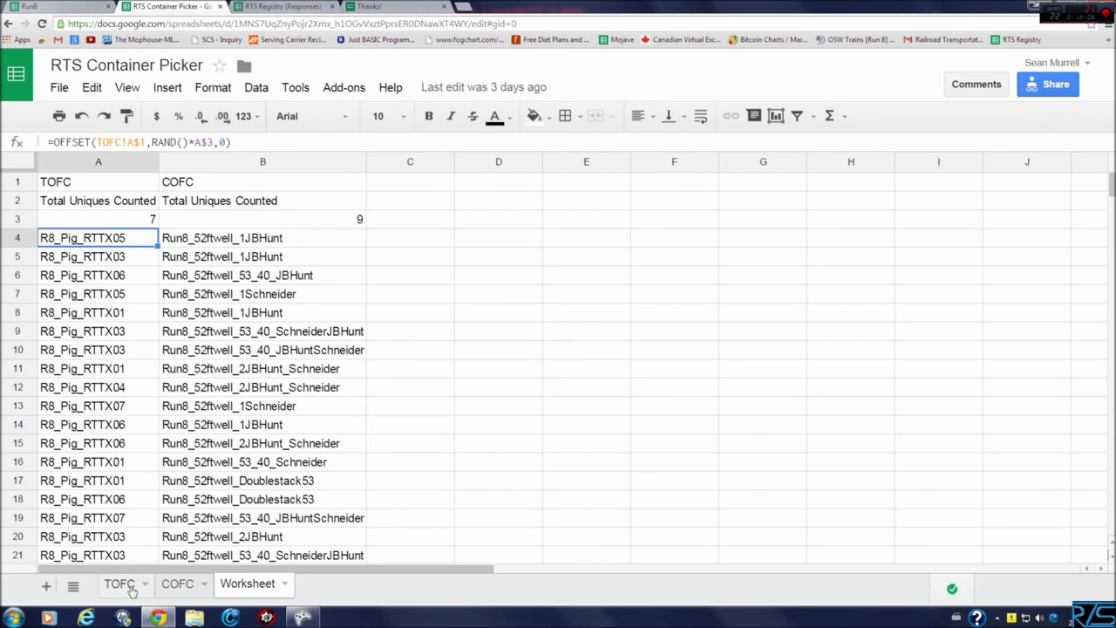
{"action": "left_click", "coordinate": [131, 590]}
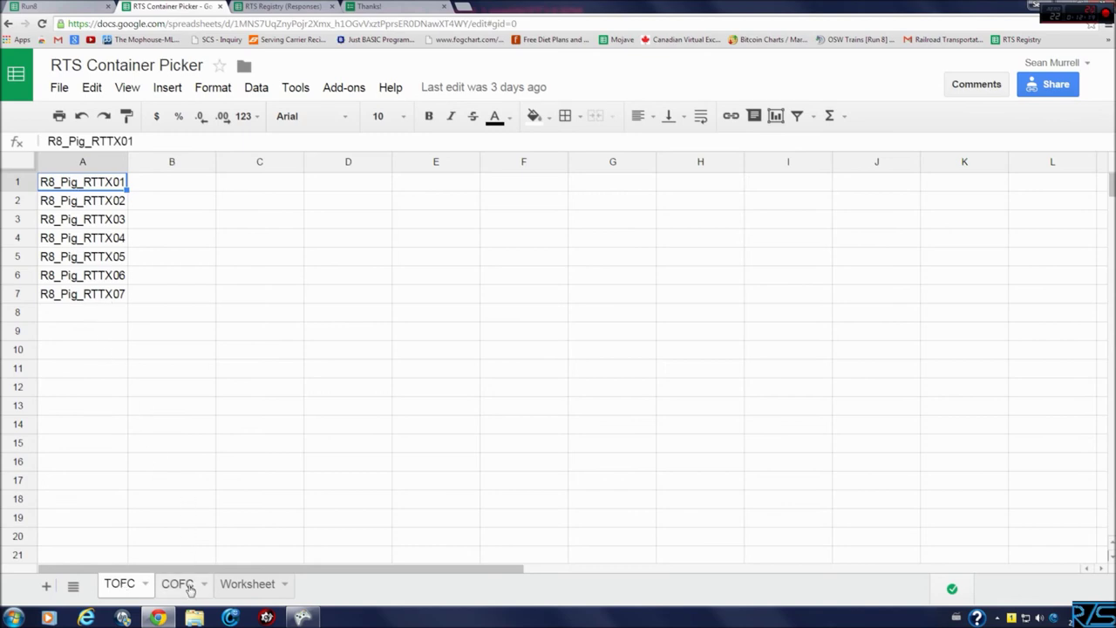
{"action": "left_click", "coordinate": [178, 584]}
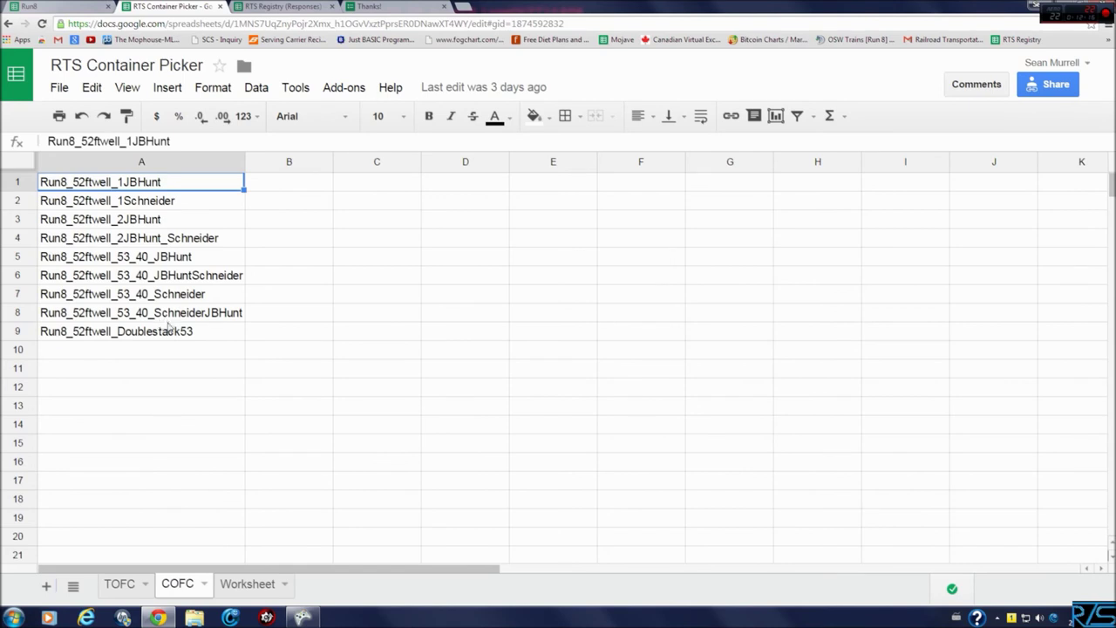
- Inspect the unique-count formulas and the column headings for TOFC and COFC on the container picker's Worksheet
{"action": "left_click", "coordinate": [241, 586]}
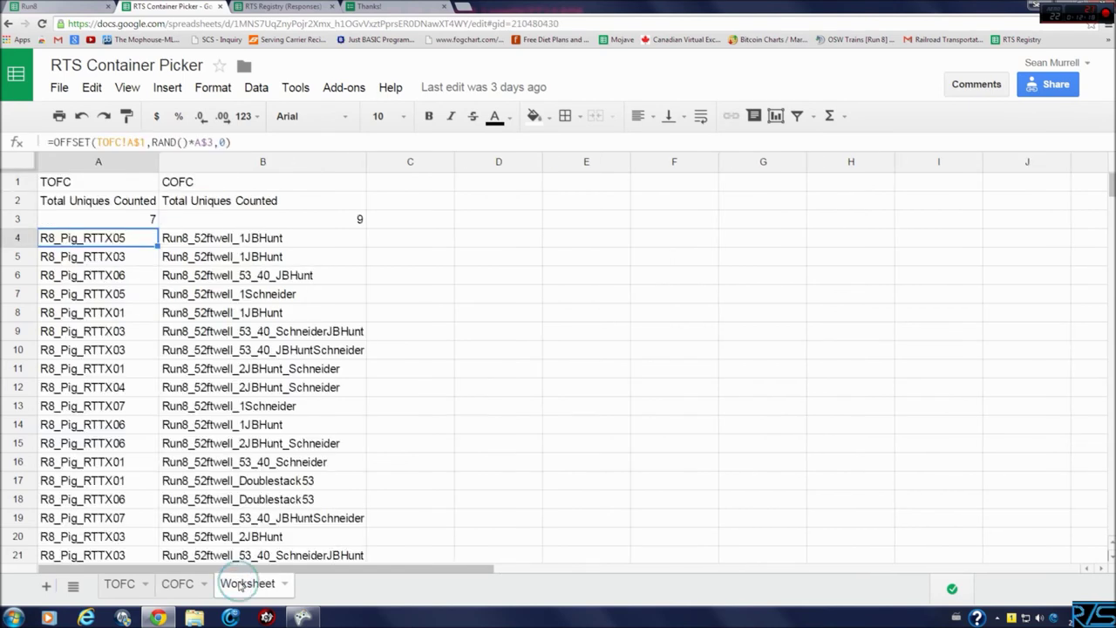
{"action": "left_click", "coordinate": [101, 218]}
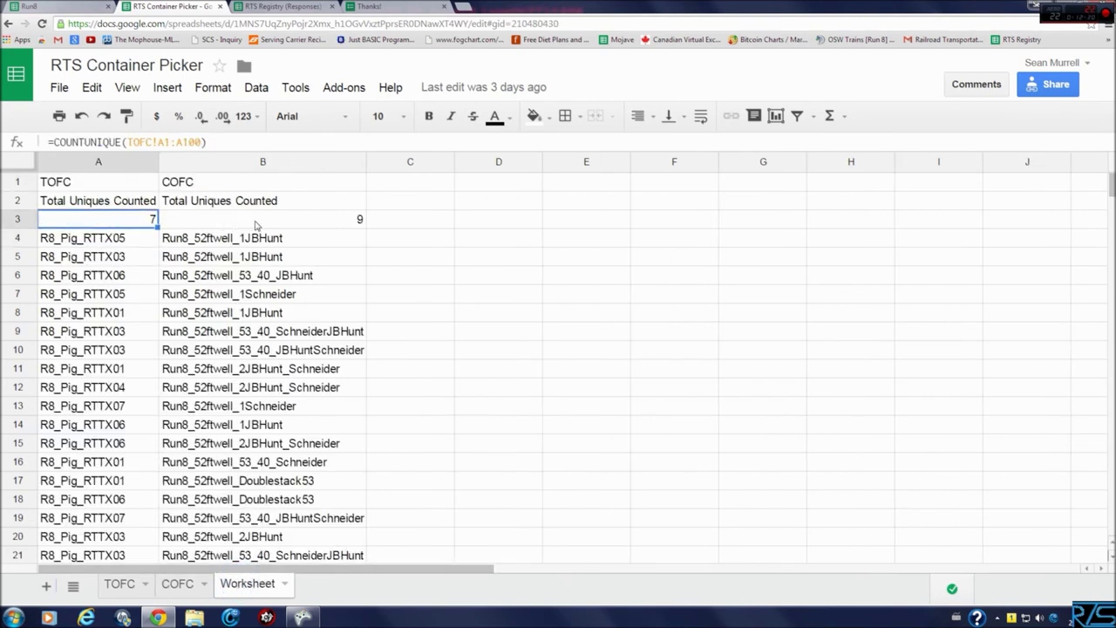
{"action": "left_click", "coordinate": [296, 221]}
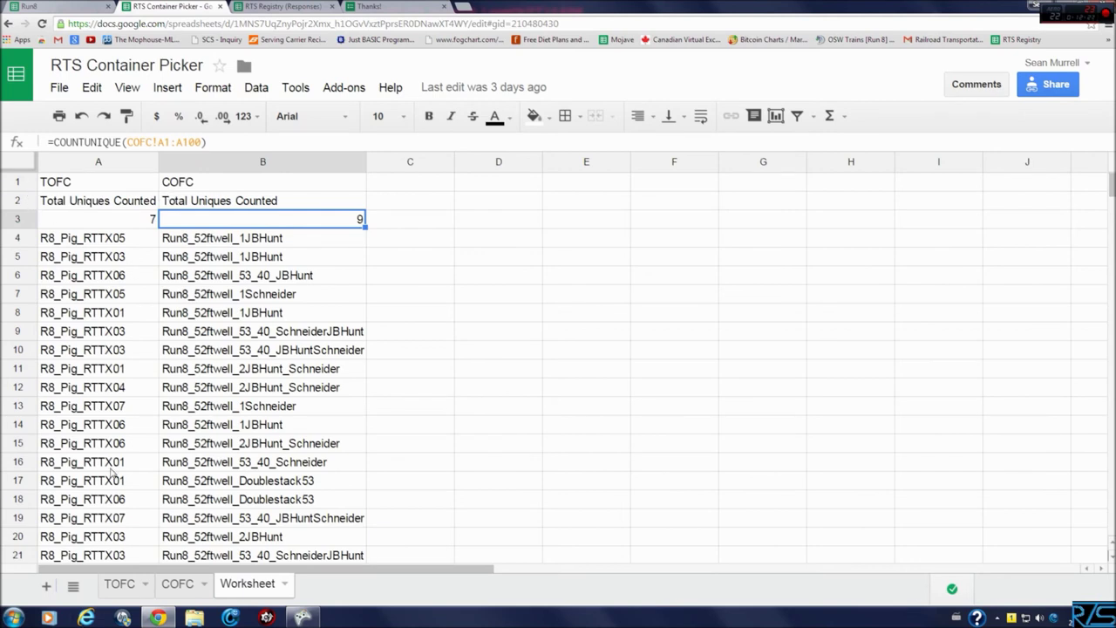
{"action": "left_click", "coordinate": [60, 187]}
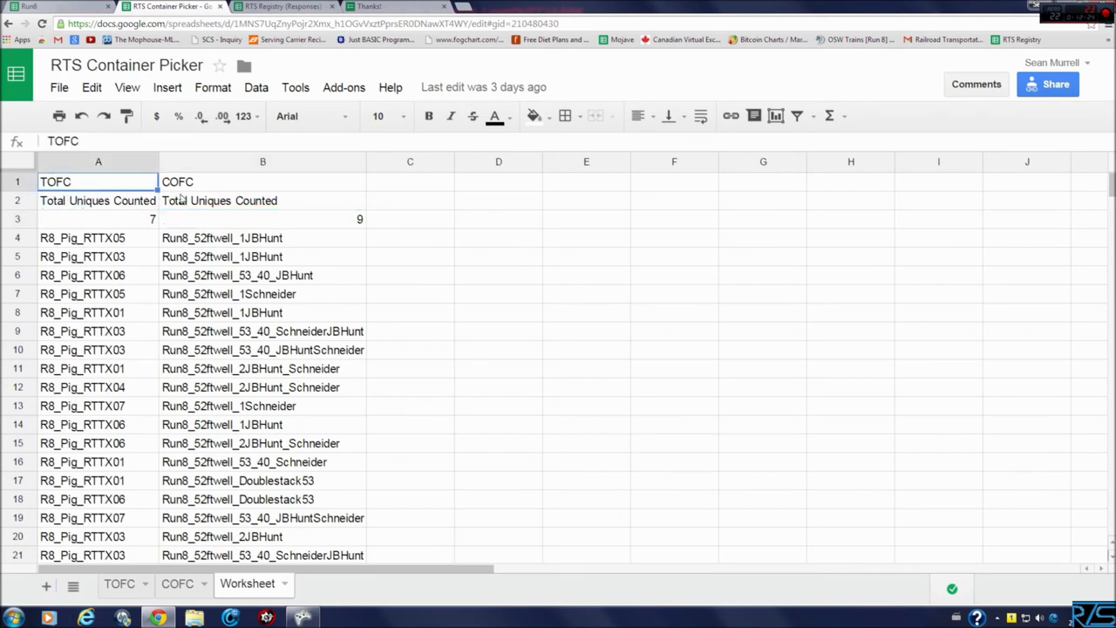
{"action": "left_click", "coordinate": [209, 185]}
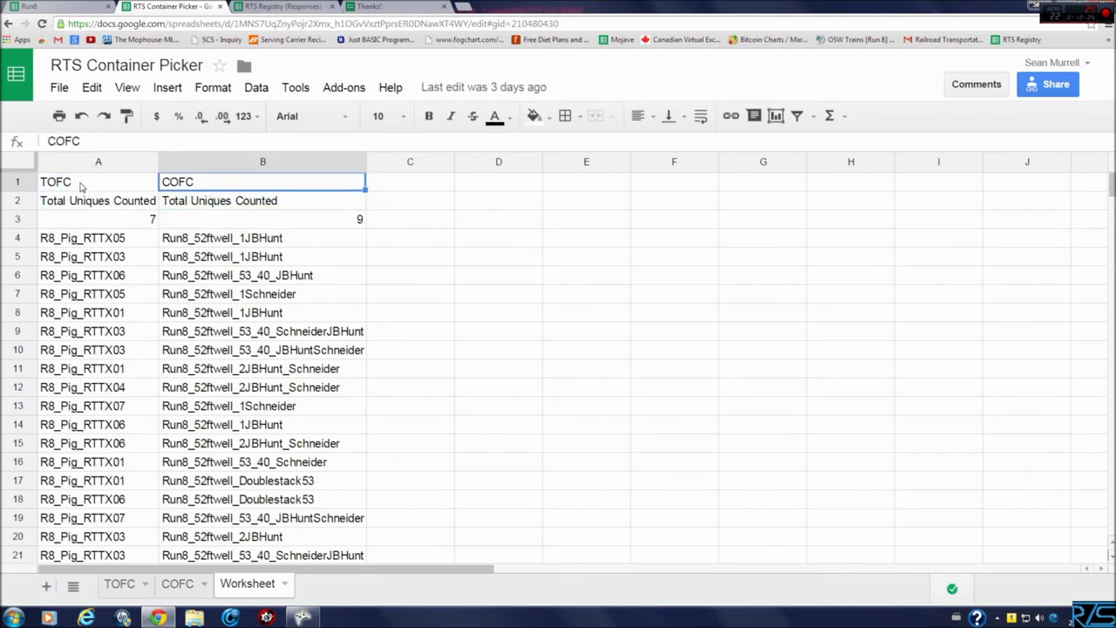
{"action": "left_click", "coordinate": [65, 204]}
{"action": "left_click", "coordinate": [217, 203], "text": "shift"}
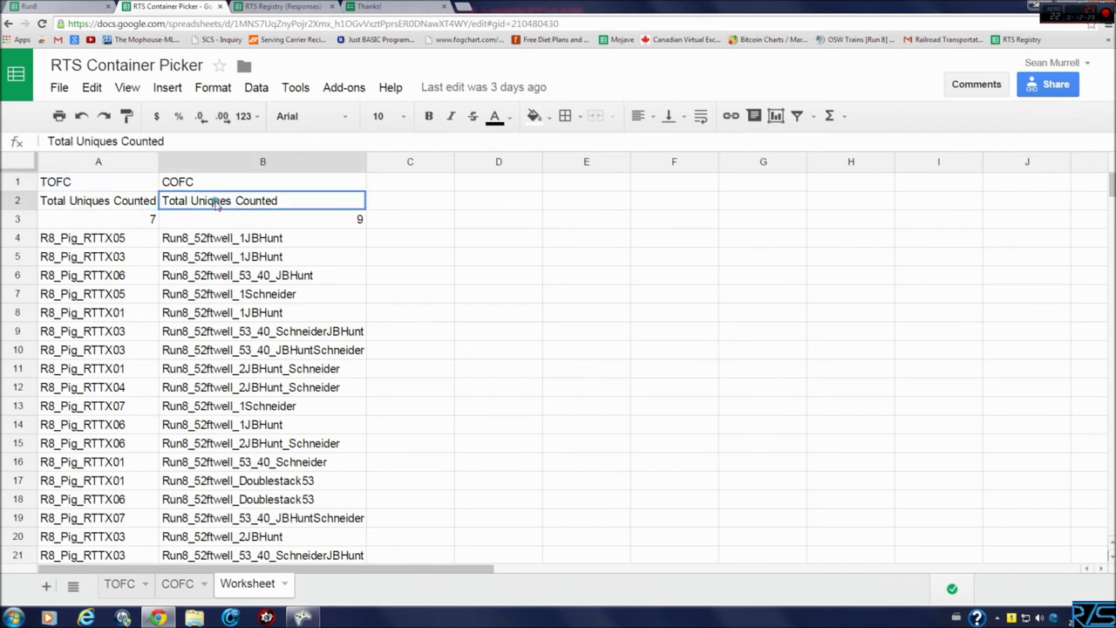
- Compare the TOFC and COFC unique-count formulas with the first TOFC random-pick formula on the Worksheet
{"action": "left_click", "coordinate": [147, 221]}
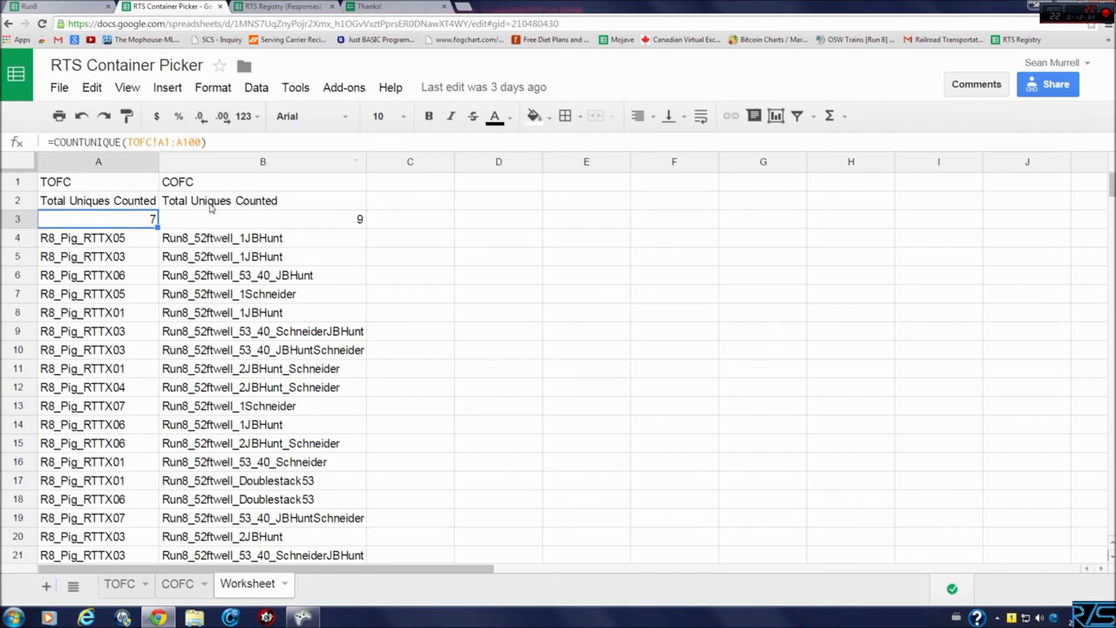
{"action": "left_click", "coordinate": [217, 219]}
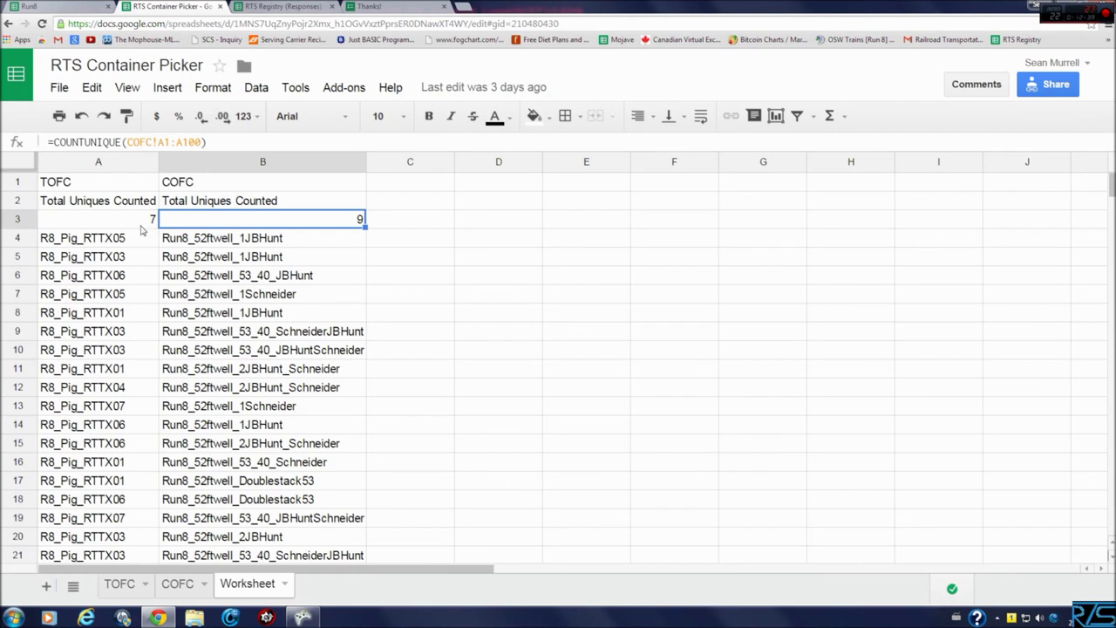
{"action": "left_click", "coordinate": [133, 240]}
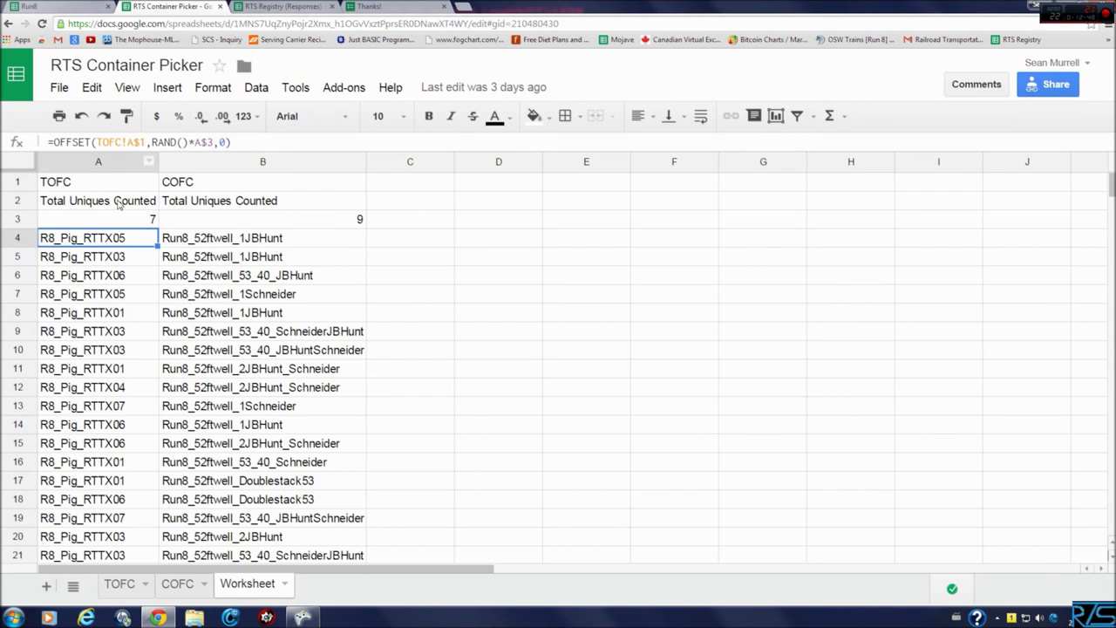
- Look through the random car picks in the Worksheet's TOFC column, and close the RTS Container Picker
{"action": "key", "text": "Down"}
{"action": "key", "text": "Down"}
{"action": "key", "text": "Down"}
{"action": "key", "text": "Down"}
{"action": "key", "text": "Down"}
{"action": "key", "text": "Down"}
{"action": "key", "text": "Down"}
{"action": "key", "text": "Down"}
{"action": "key", "text": "Down"}
{"action": "key", "text": "Up"}
{"action": "key", "text": "Up"}
{"action": "key", "text": "Up"}
{"action": "key", "text": "Up"}
{"action": "key", "text": "Up"}
{"action": "key", "text": "Up"}
{"action": "key", "text": "Up"}
{"action": "key", "text": "Up"}
{"action": "key", "text": "Up"}
{"action": "key", "text": "Up"}
{"action": "key", "text": "Down"}
{"action": "key", "text": "Down"}
{"action": "key", "text": "Down"}
{"action": "key", "text": "Down"}
{"action": "key", "text": "Down"}
{"action": "key", "text": "Down"}
{"action": "key", "text": "Down"}
{"action": "key", "text": "Down"}
{"action": "key", "text": "Down"}
{"action": "key", "text": "Down"}
{"action": "key", "text": "Down"}
{"action": "key", "text": "Down"}
{"action": "key", "text": "Down"}
{"action": "key", "text": "Down"}
{"action": "key", "text": "Down"}
{"action": "key", "text": "Down"}
{"action": "key", "text": "Down"}
{"action": "key", "text": "Down"}
{"action": "key", "text": "Down"}
{"action": "key", "text": "Down"}
{"action": "key", "text": "Down"}
{"action": "key", "text": "Down"}
{"action": "key", "text": "Down"}
{"action": "key", "text": "Down"}
{"action": "key", "text": "Page_Down"}
{"action": "key", "text": "Page_Down"}
{"action": "key", "text": "Page_Down"}
{"action": "key", "text": "Page_Down"}
{"action": "key", "text": "Page_Up"}
{"action": "key", "text": "Page_Up"}
{"action": "key", "text": "Page_Up"}
{"action": "key", "text": "Page_Up"}
{"action": "key", "text": "Page_Up"}
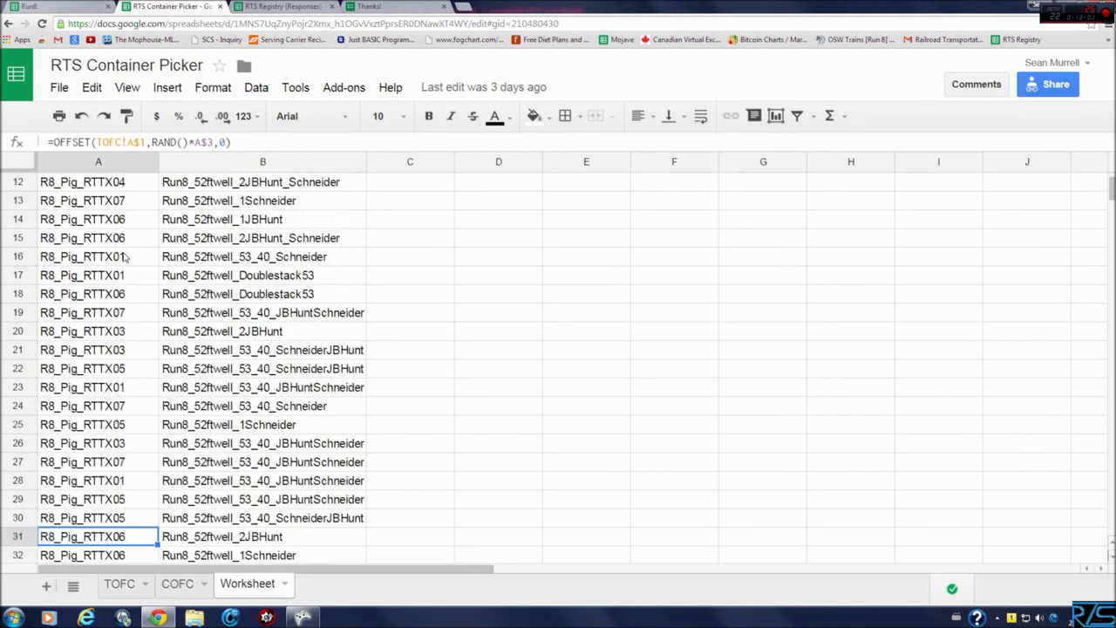
{"action": "key", "text": "Page_Up"}
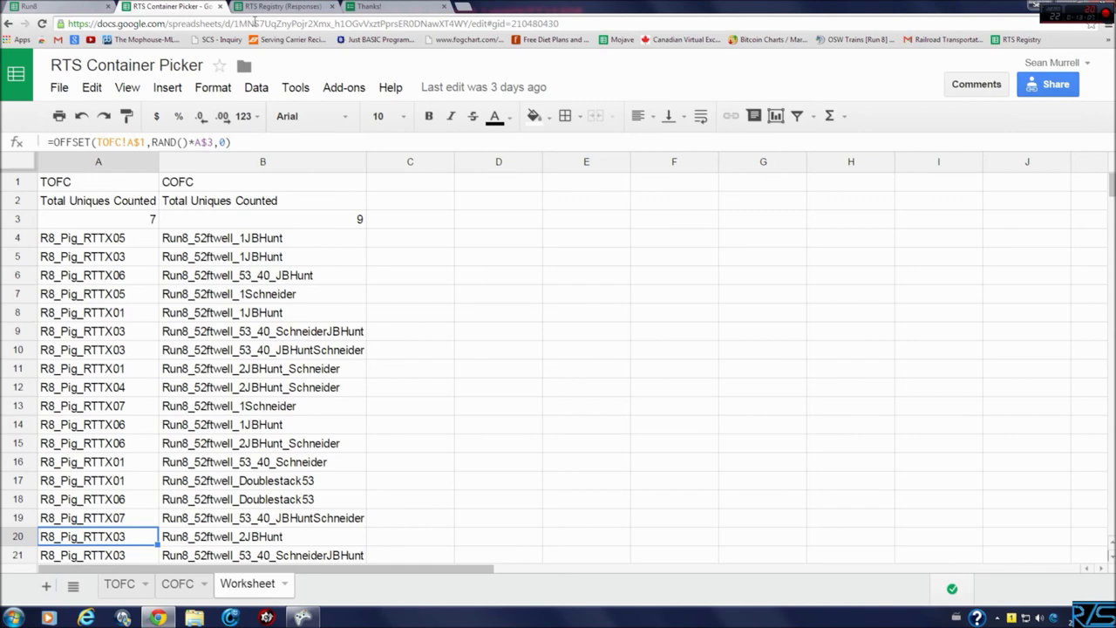
{"action": "left_click", "coordinate": [221, 6]}
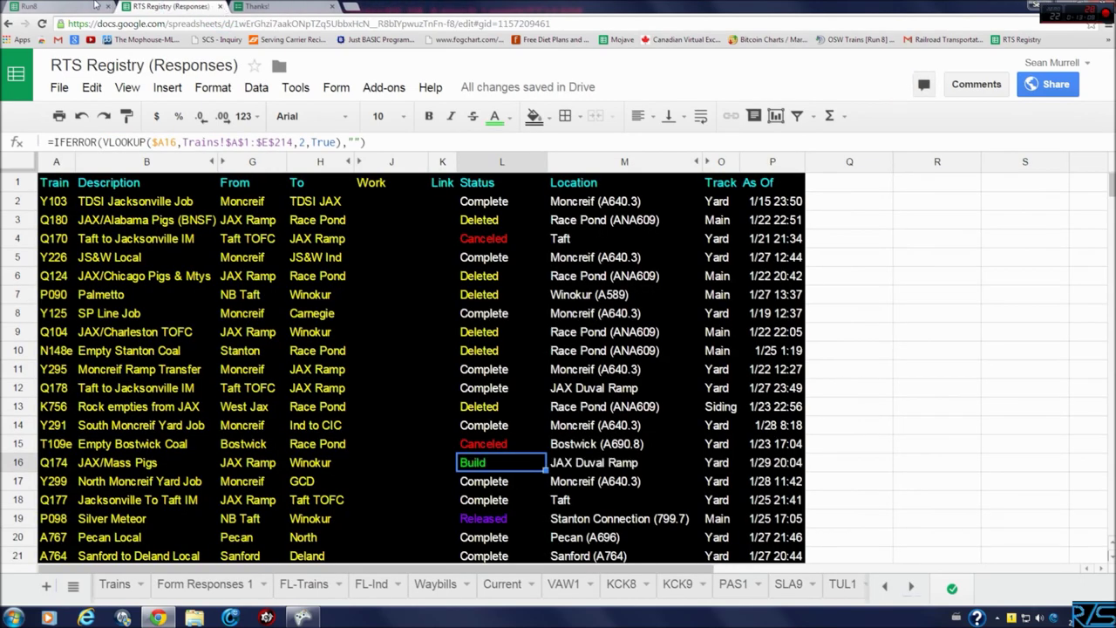
- Compare the Q174(SAV) records in the Run8 NewEmpties sheet with train Q174's row in RTS Registry (Responses), and check the form's submission page
{"action": "left_click", "coordinate": [50, 6]}
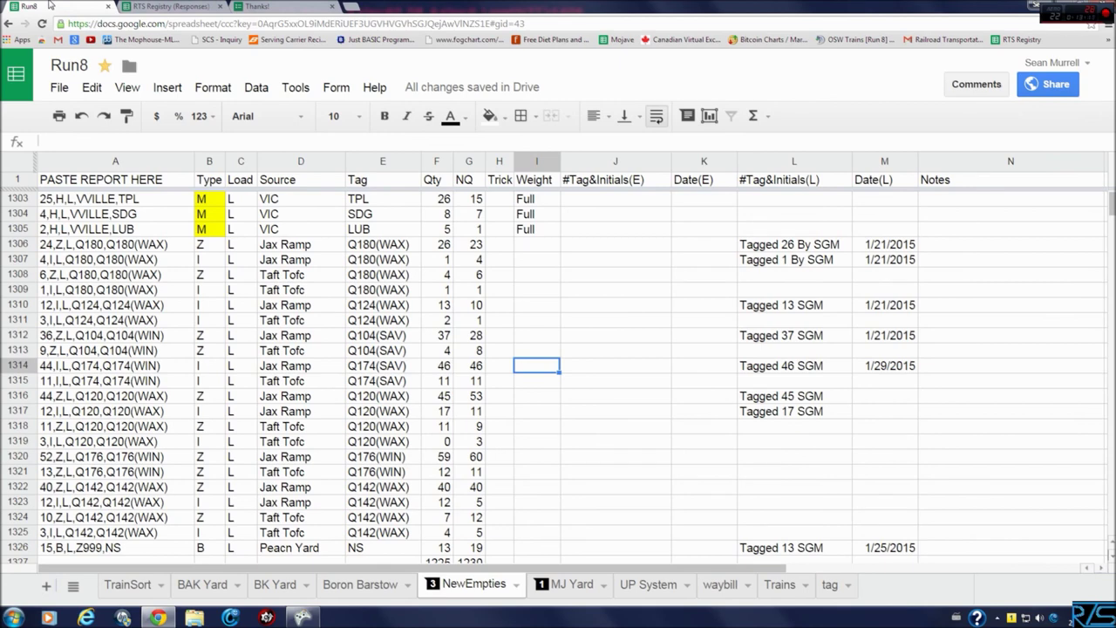
{"action": "left_click", "coordinate": [170, 6]}
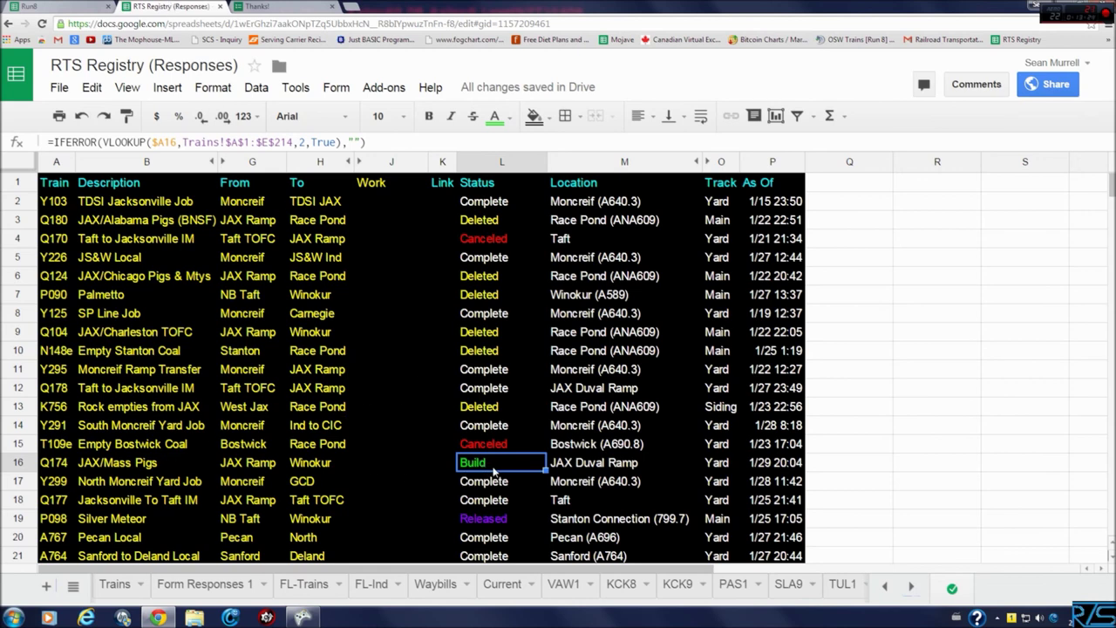
{"action": "left_click", "coordinate": [418, 466]}
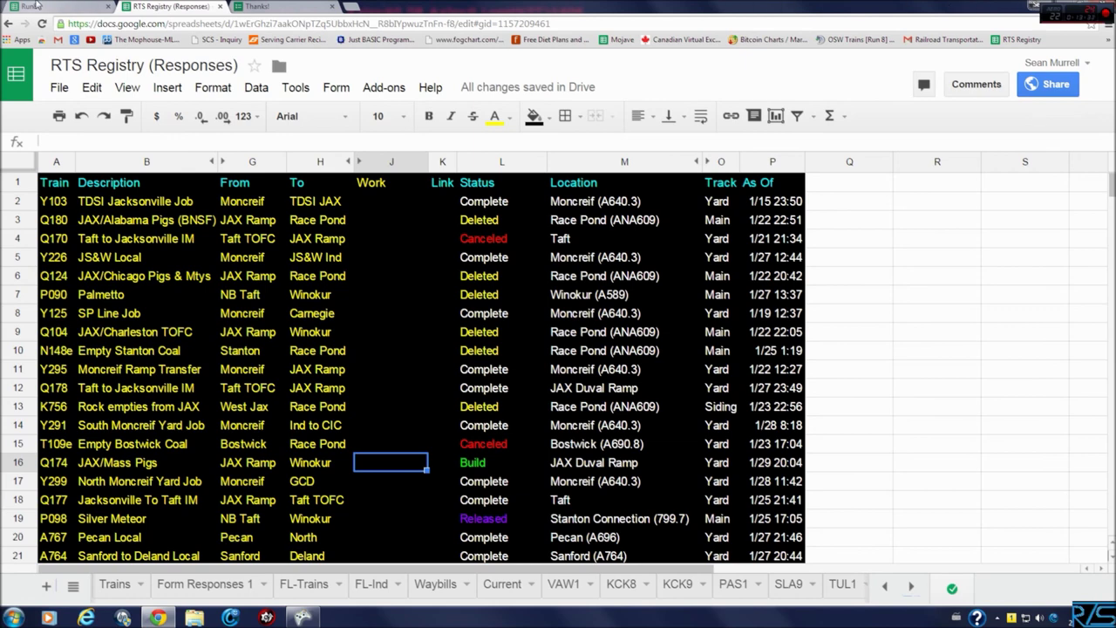
{"action": "left_click", "coordinate": [37, 5]}
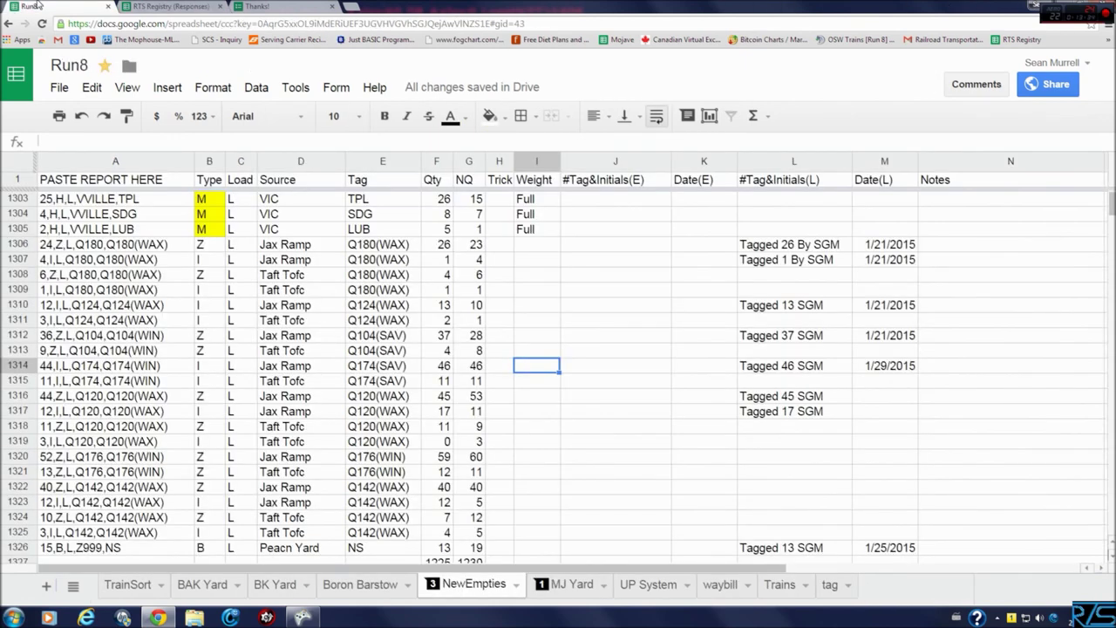
{"action": "left_click", "coordinate": [172, 6]}
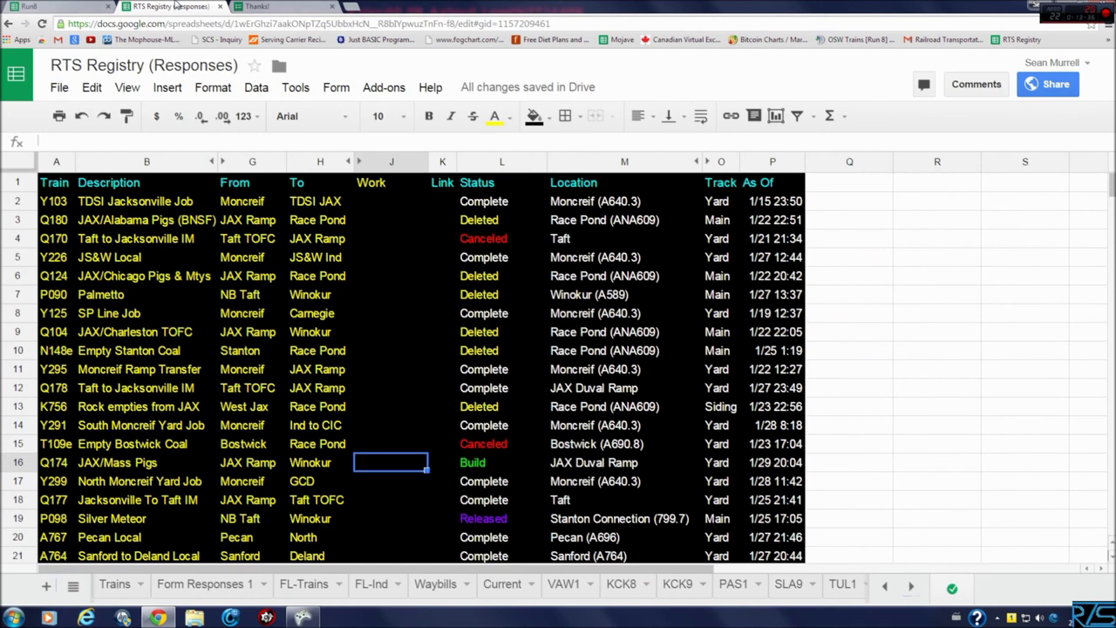
{"action": "left_click", "coordinate": [270, 7]}
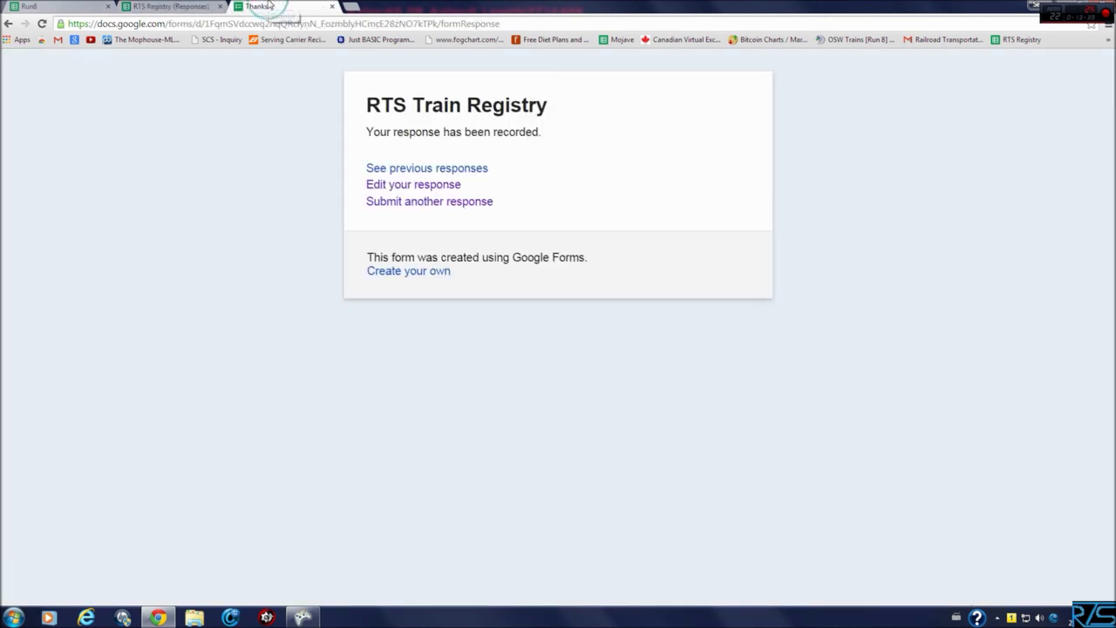
- Switch to the Run8 train simulator and examine the cars tagged Q174(SAV) and JRD standing in the intermodal yard
{"action": "left_click", "coordinate": [1066, 7]}
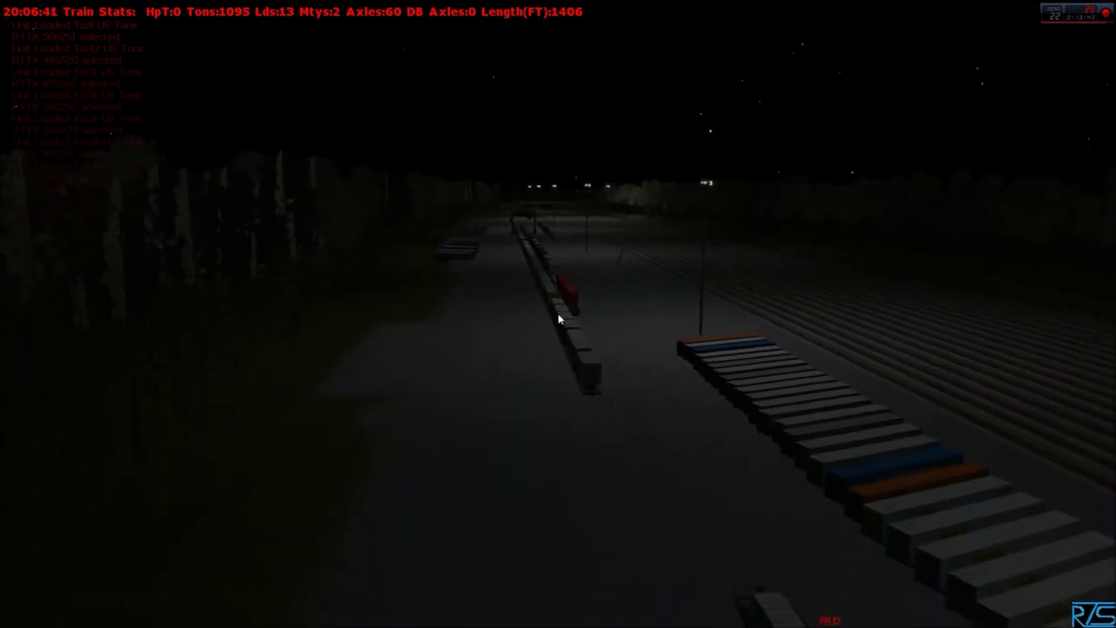
{"action": "key", "text": "Page_Up"}
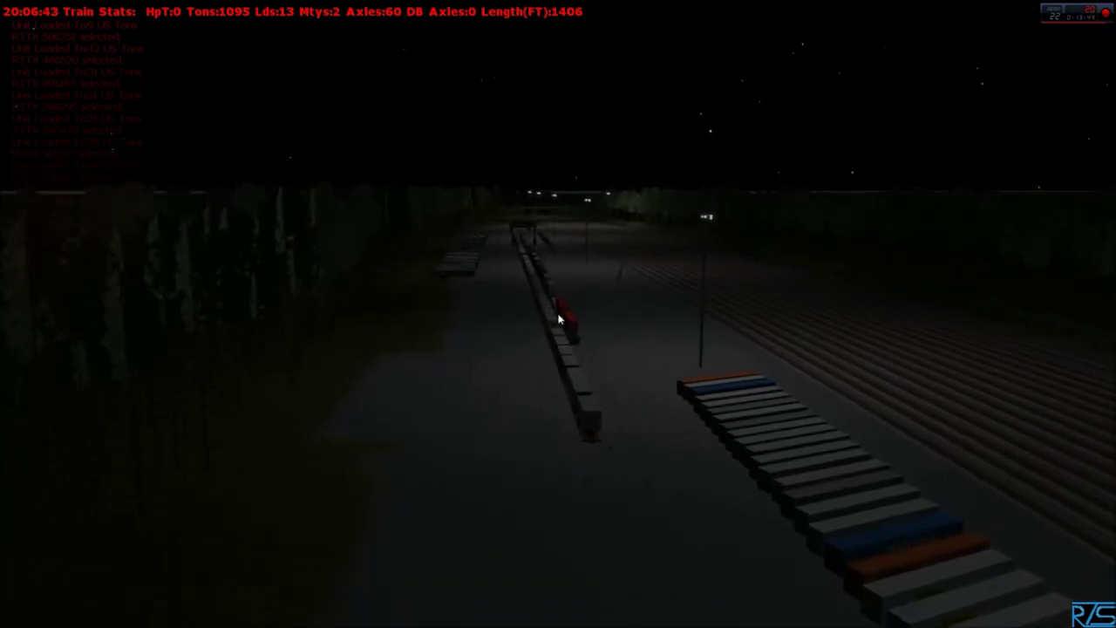
{"action": "left_click", "coordinate": [559, 319]}
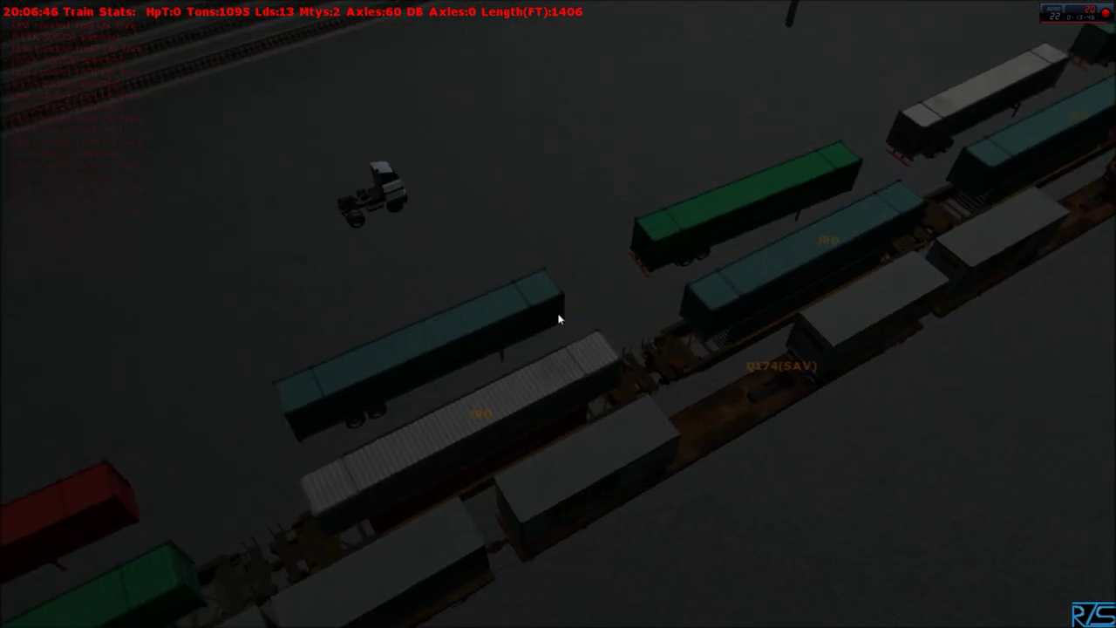
{"action": "mouse_move", "coordinate": [559, 319]}
{"action": "left_mouse_down"}
{"action": "mouse_move", "coordinate": [628, 287]}
{"action": "mouse_move", "coordinate": [559, 319]}
{"action": "left_mouse_up"}
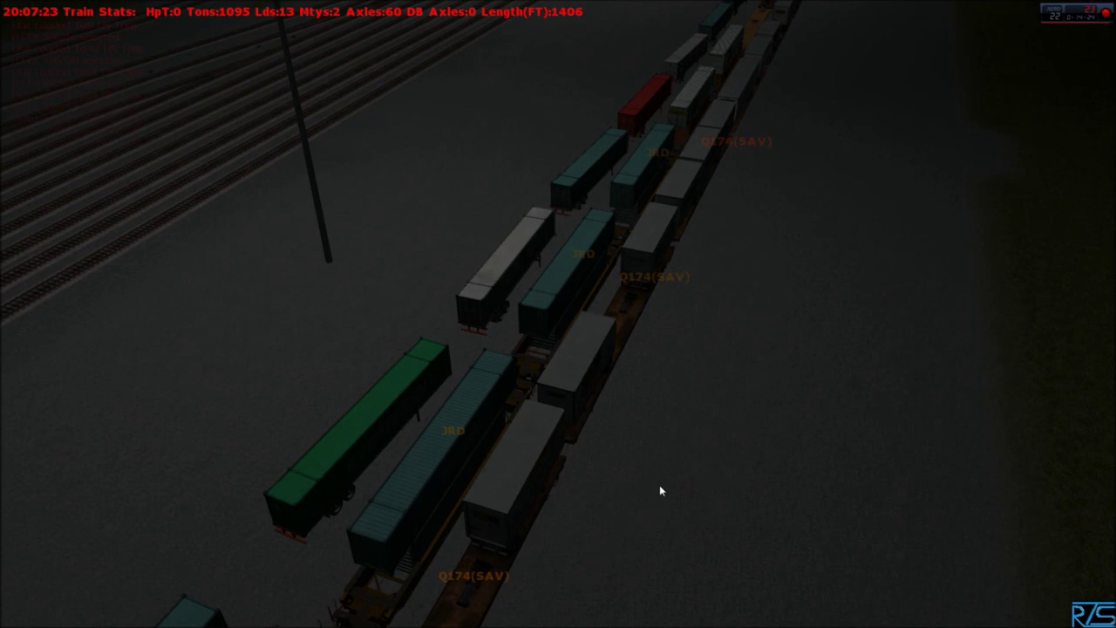
{"action": "left_click_drag", "start_coordinate": [737, 319], "coordinate": [559, 314]}
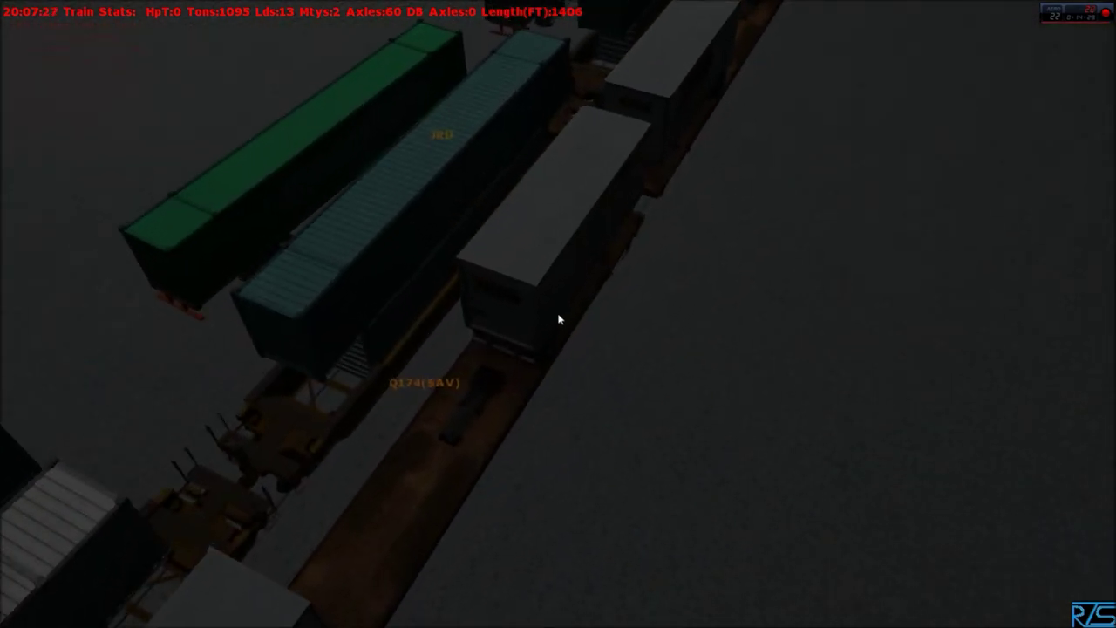